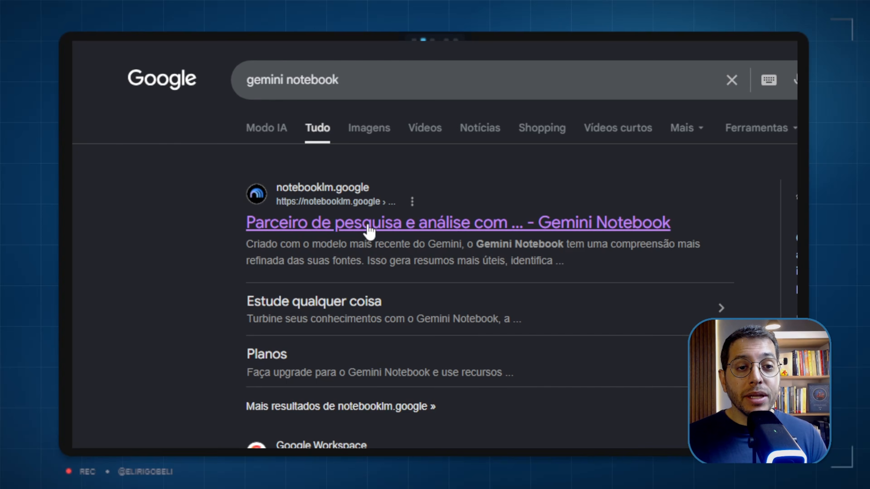
Open the Gemini Notebook website from the search results and look over its overview, plans and app download pages
click(369, 230)
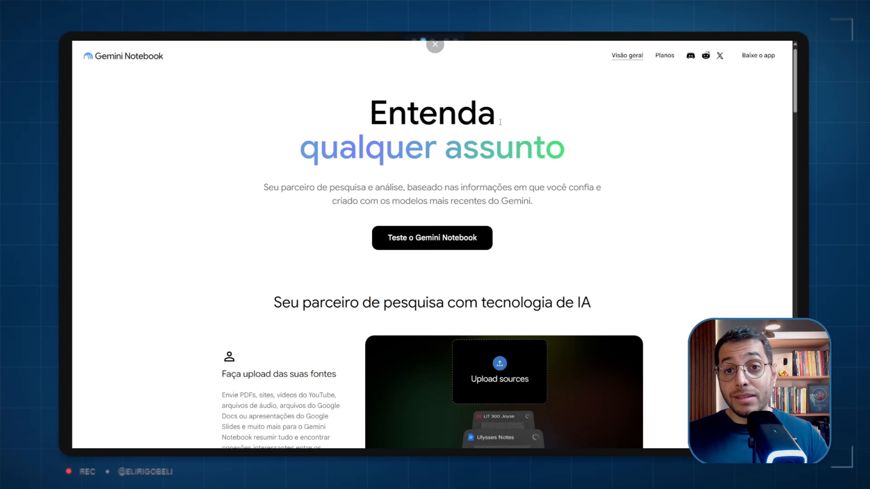
scroll(500, 128, down, 15)
scroll(504, 137, down, 10)
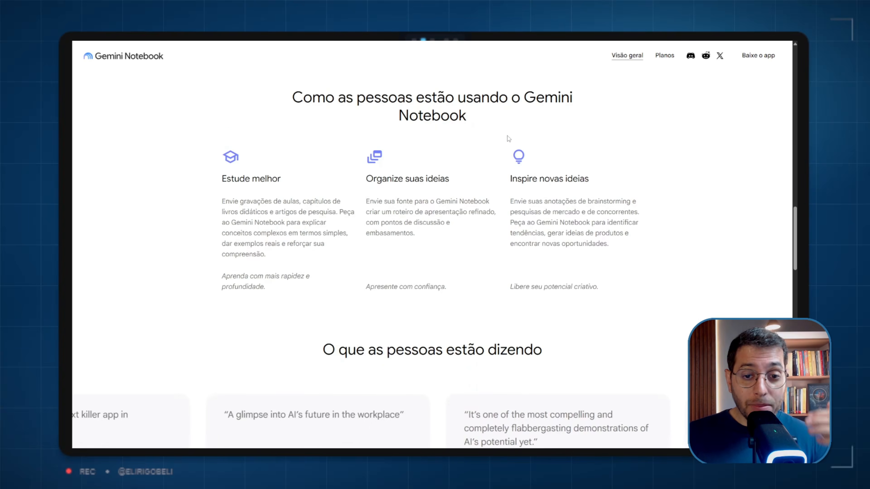
scroll(514, 133, up, 15)
scroll(524, 130, up, 10)
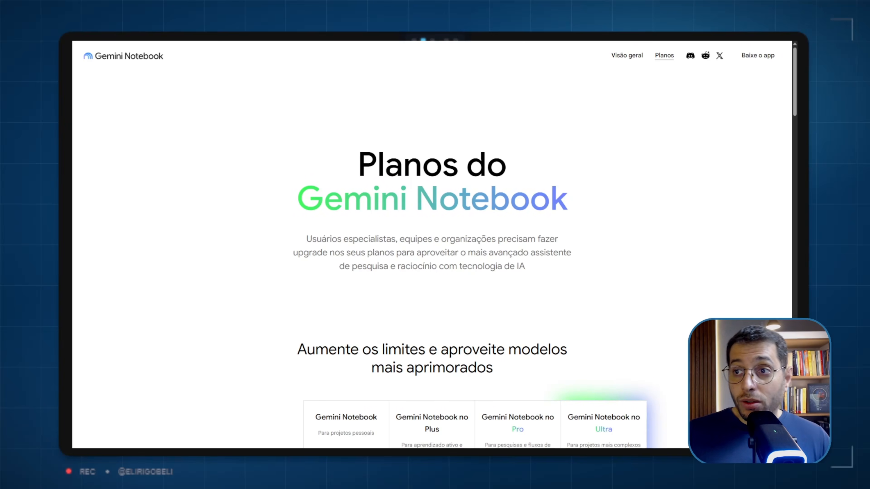
click(761, 56)
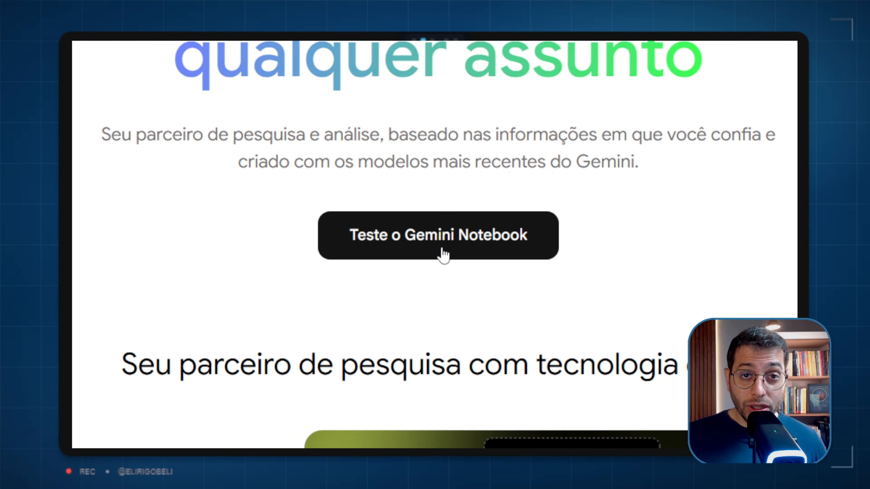
Launch Gemini Notebook, accept the welcome notice without subscribing to updates, and dismiss the dialog for adding sources
click(442, 249)
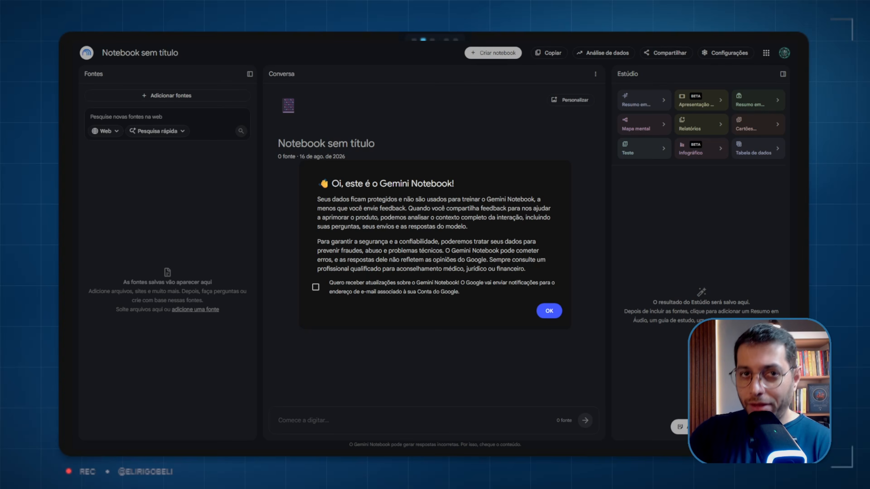
click(550, 311)
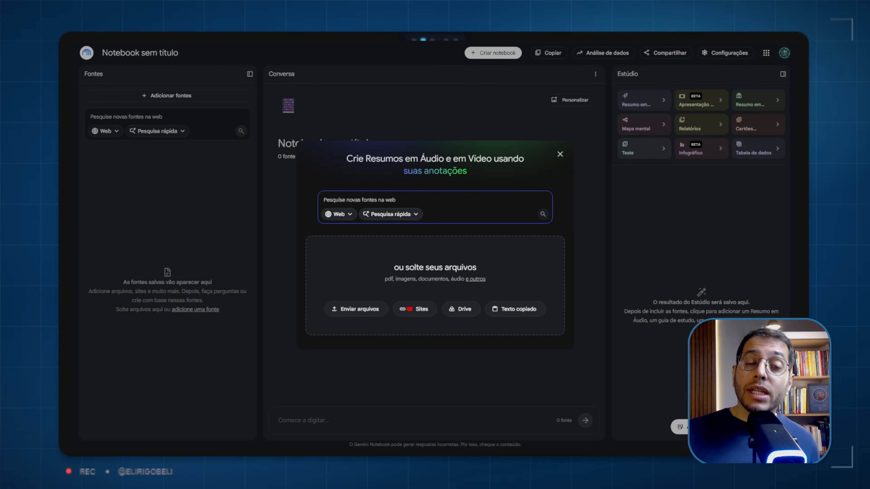
click(560, 154)
Return from the untitled notebook to the notebooks home page and dismiss the product renaming announcement
click(139, 55)
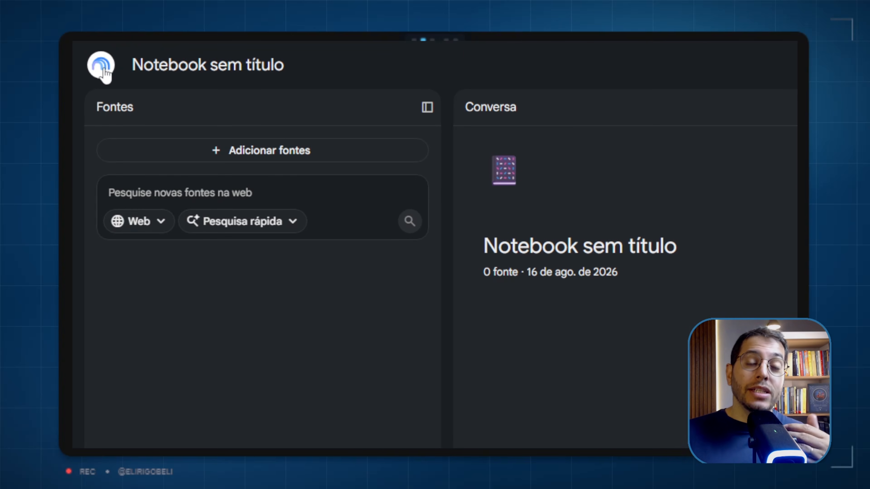
click(104, 71)
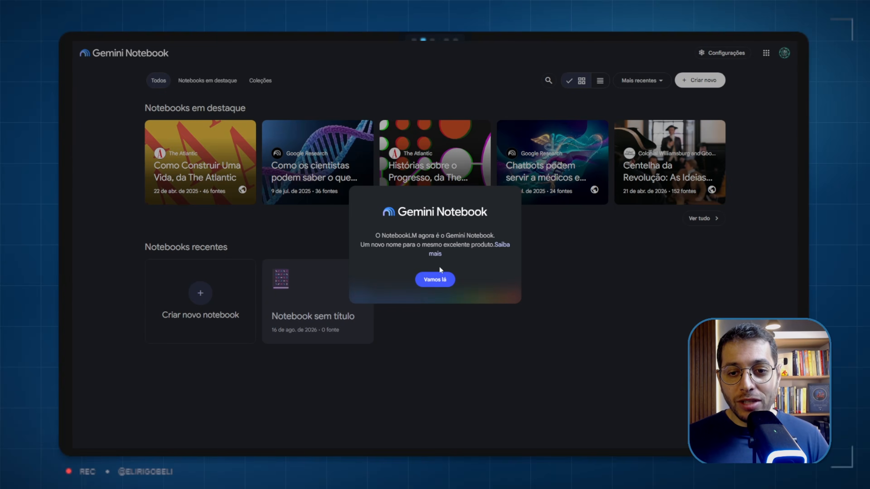
click(388, 315)
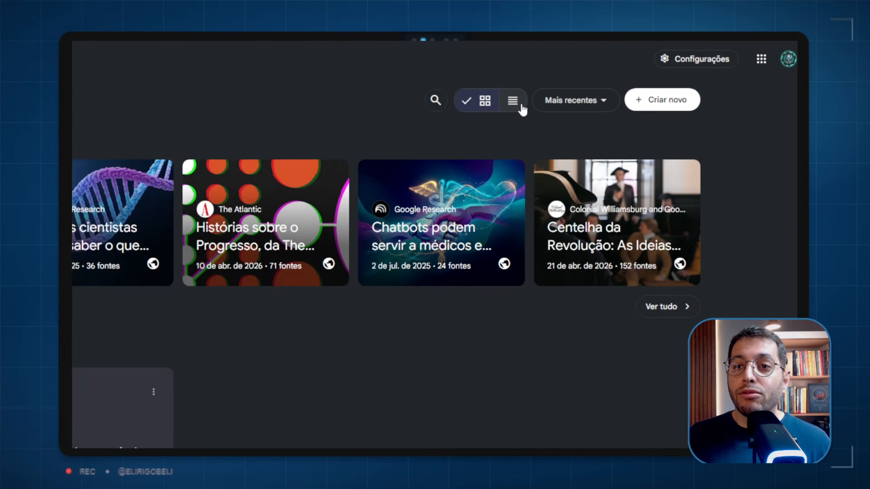
Show the notebooks as a list and check the sorting options
click(521, 109)
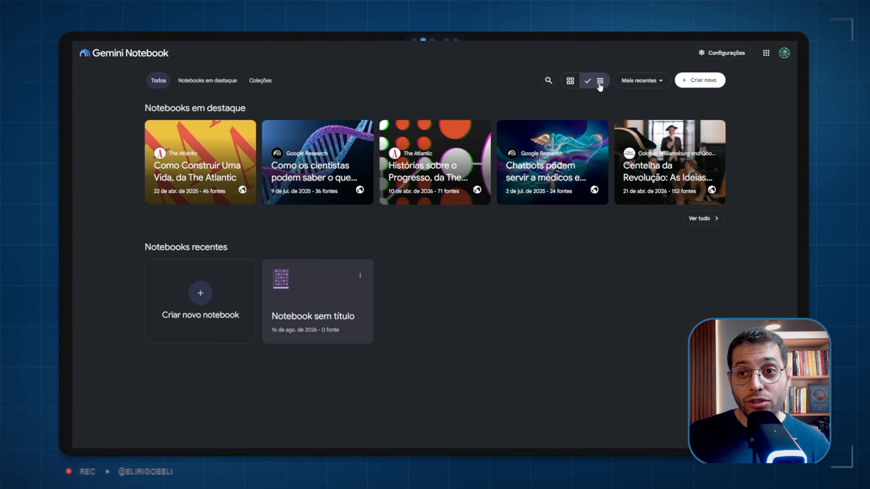
click(652, 81)
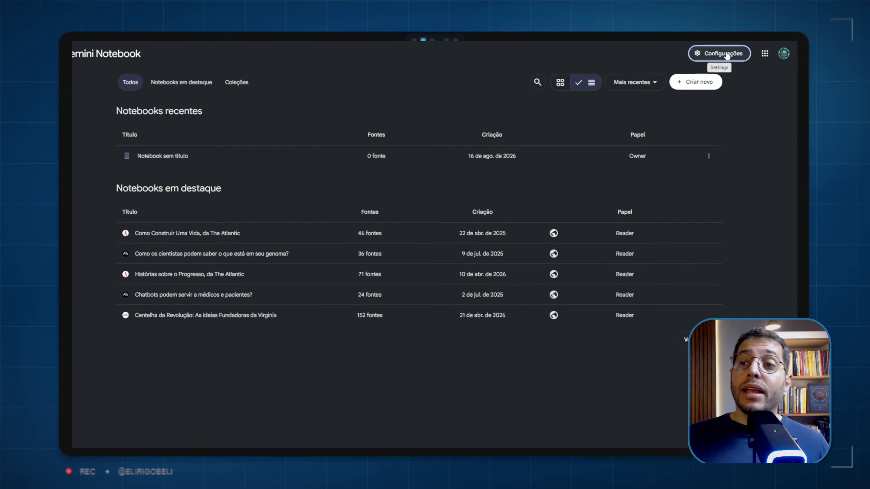
Check the appearance modes and the web notification option in the settings without changing them
click(663, 69)
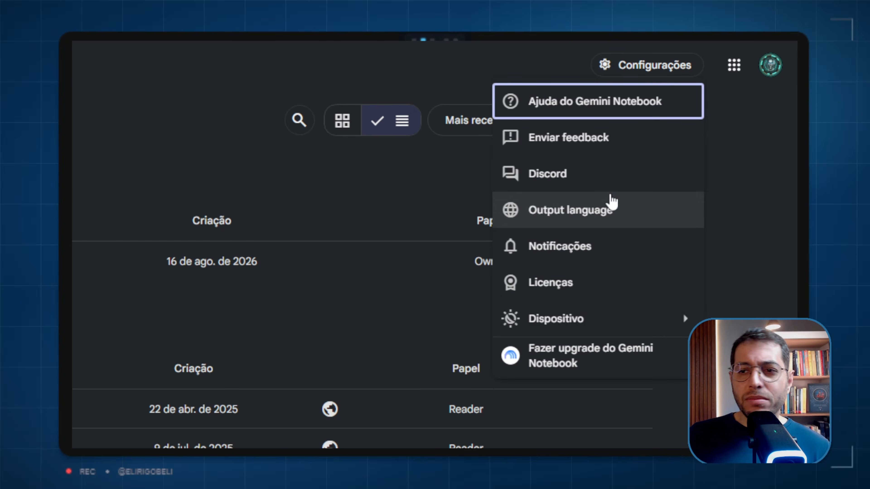
mouse_move(552, 317)
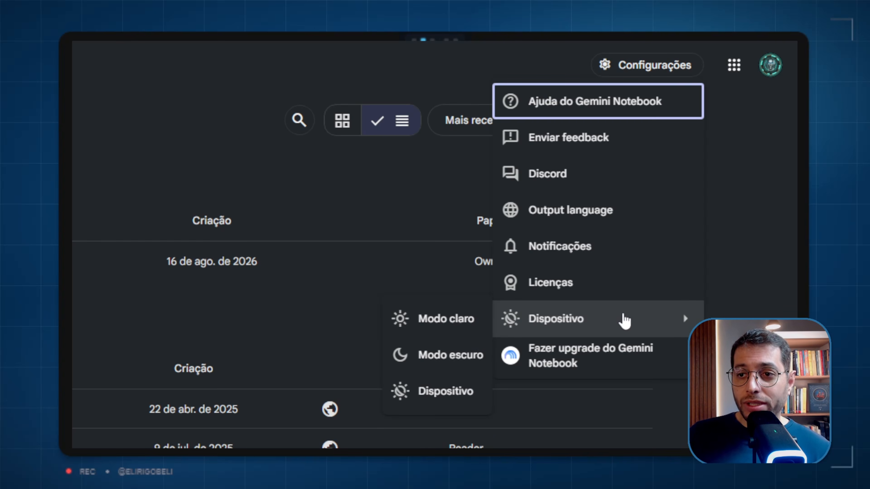
click(586, 247)
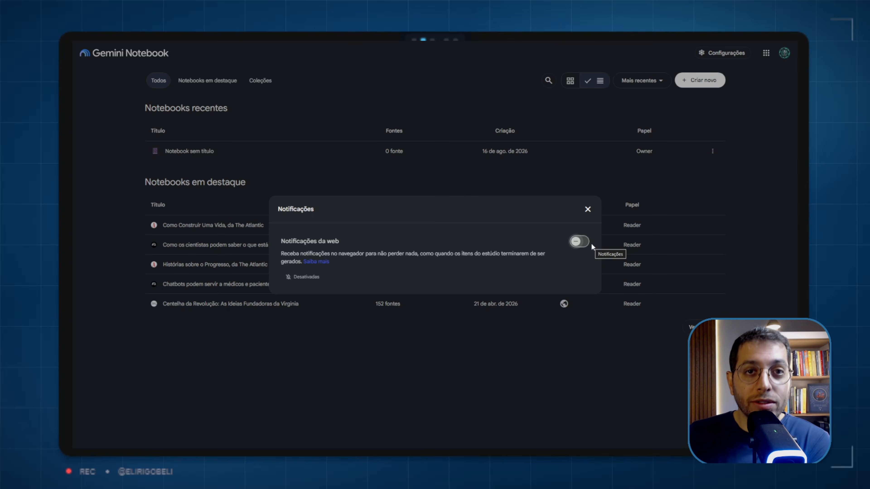
click(588, 209)
Choose português (Brasil) as the output language in the settings
click(723, 53)
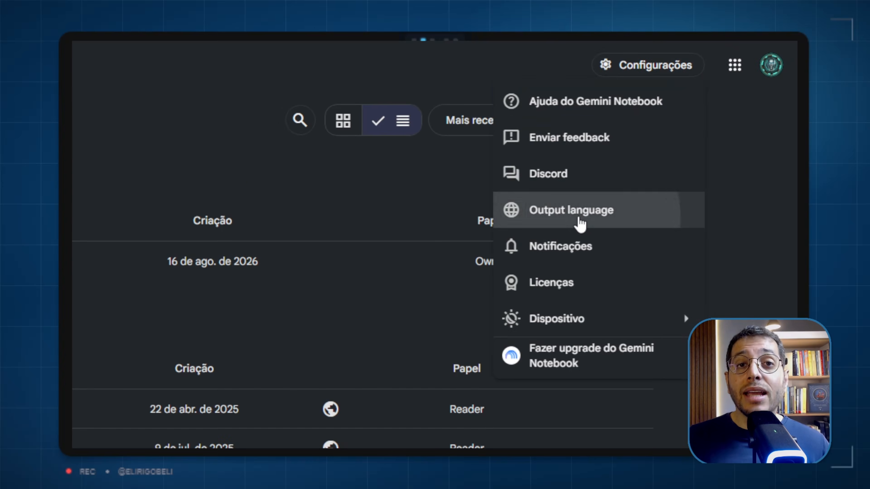
click(578, 219)
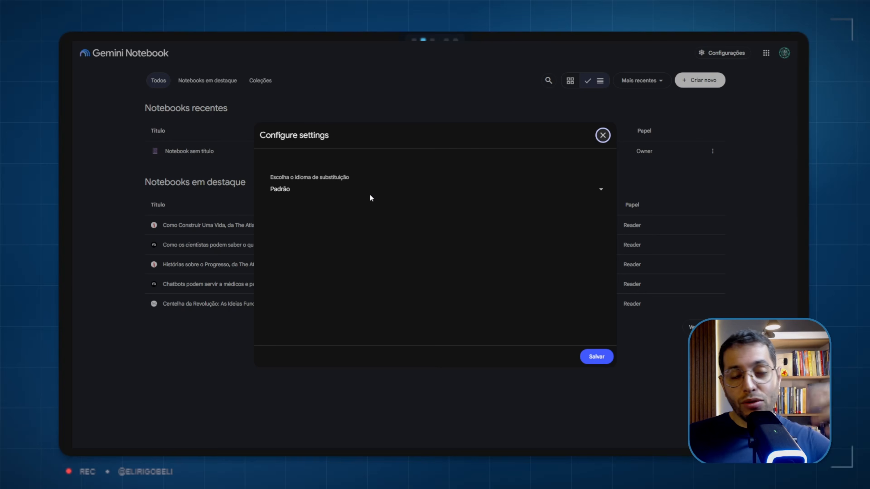
click(387, 194)
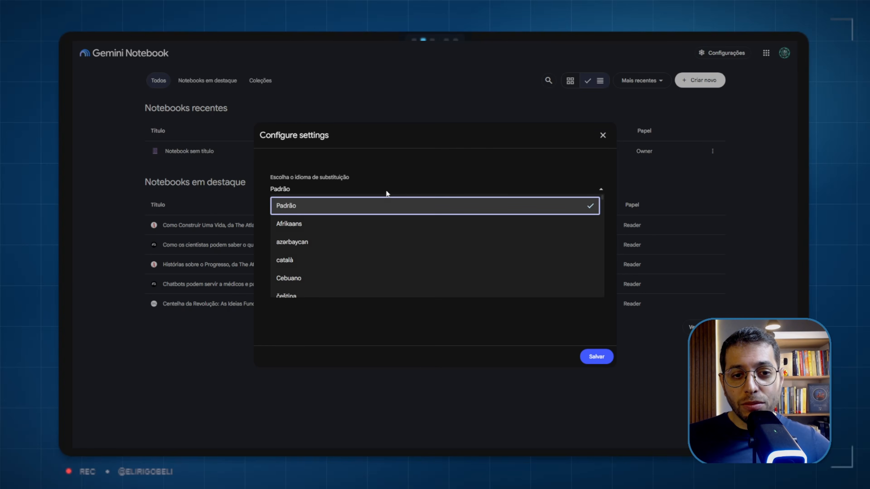
scroll(368, 237, down, 10)
scroll(361, 235, down, 2)
scroll(359, 234, up, 2)
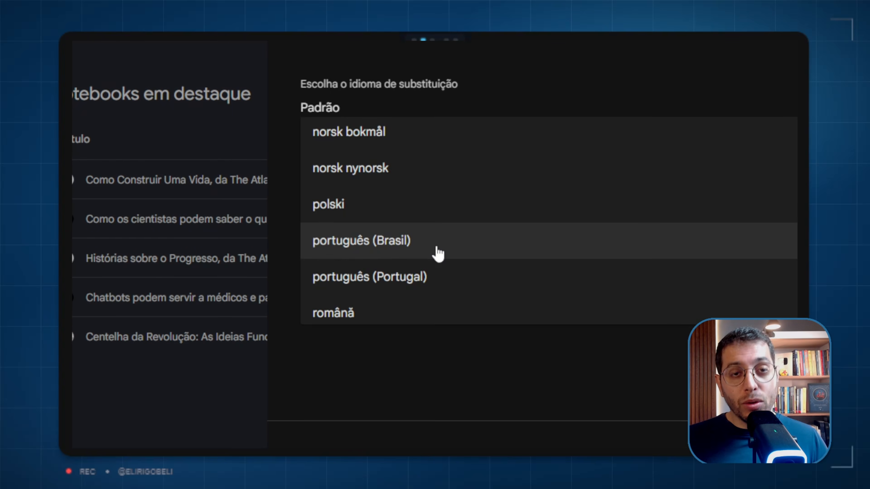
click(438, 253)
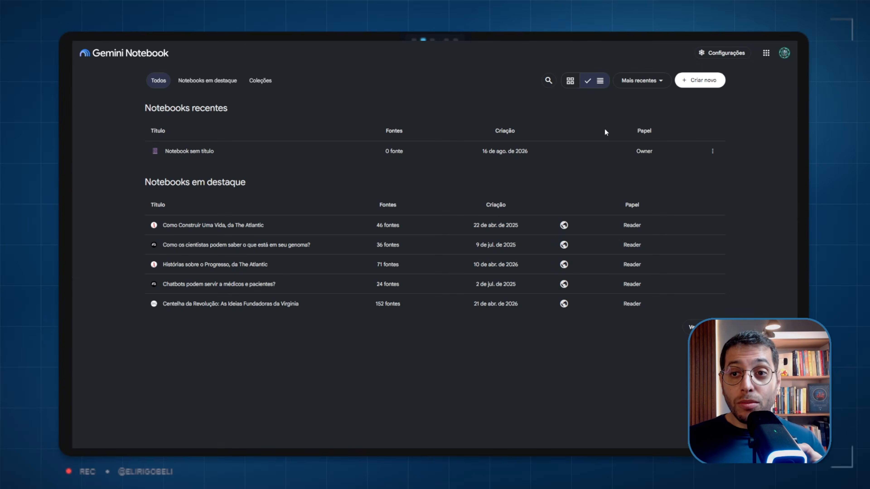
Show the notebooks as a grid and open the featured notebook "Seus olhos podem explicar sua saúde geral?"
click(570, 80)
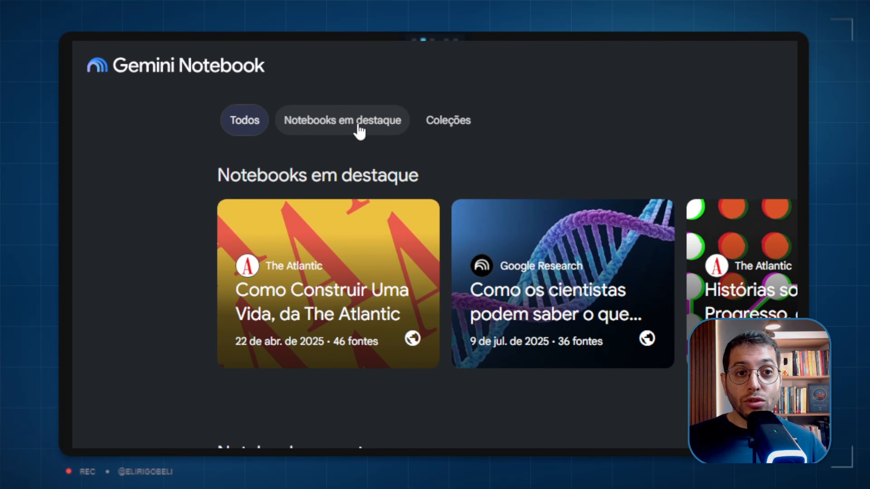
click(305, 122)
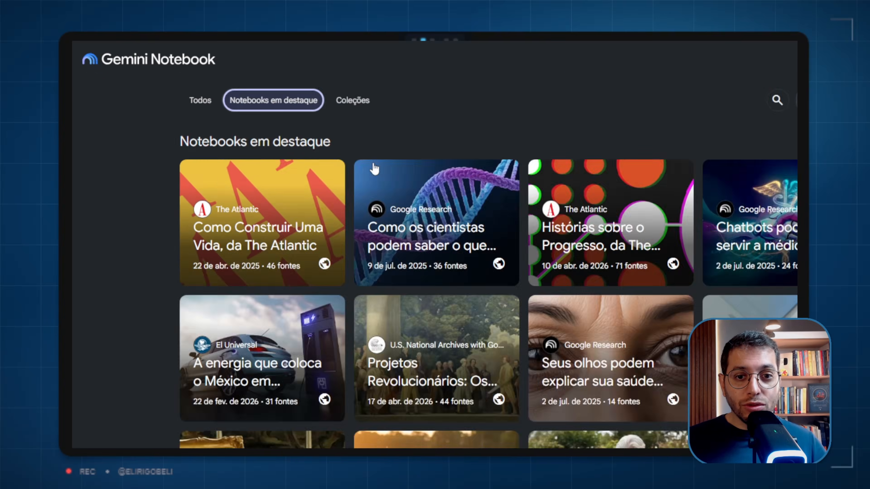
scroll(374, 169, down, 7)
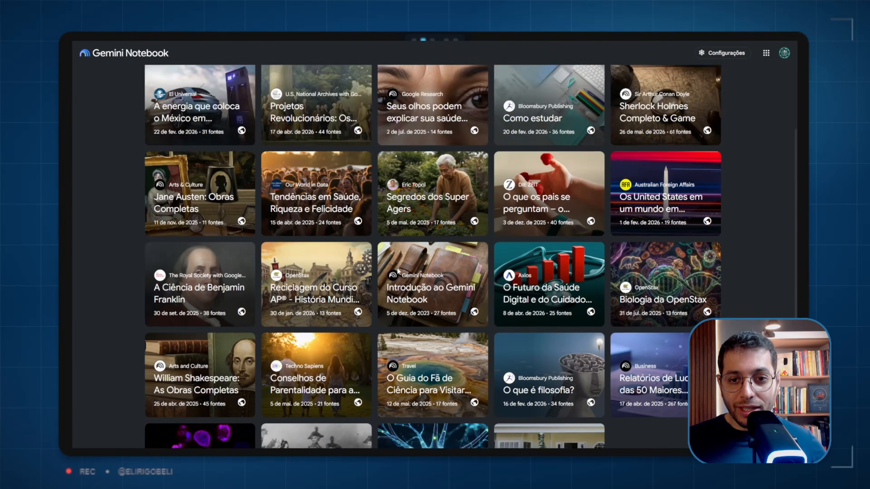
scroll(369, 301, up, 3)
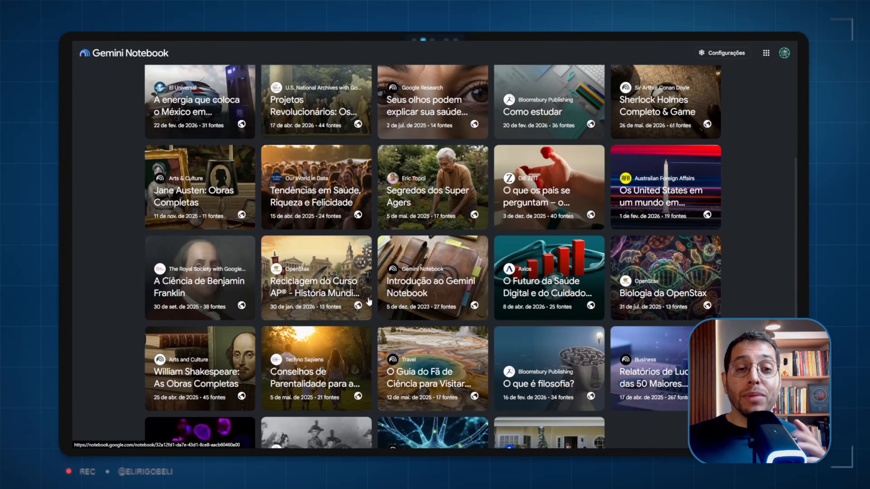
scroll(369, 302, up, 5)
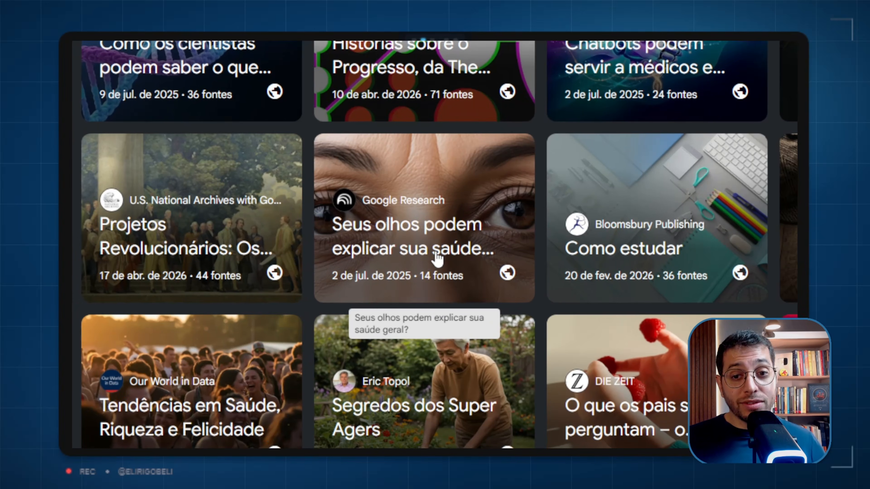
click(436, 257)
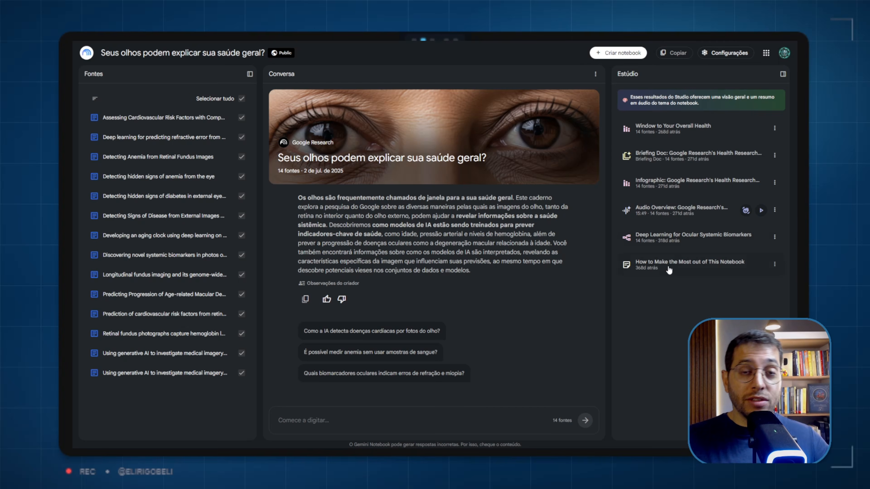
Start a new notebook collection and try selecting the untitled notebook for it
double_click(185, 157)
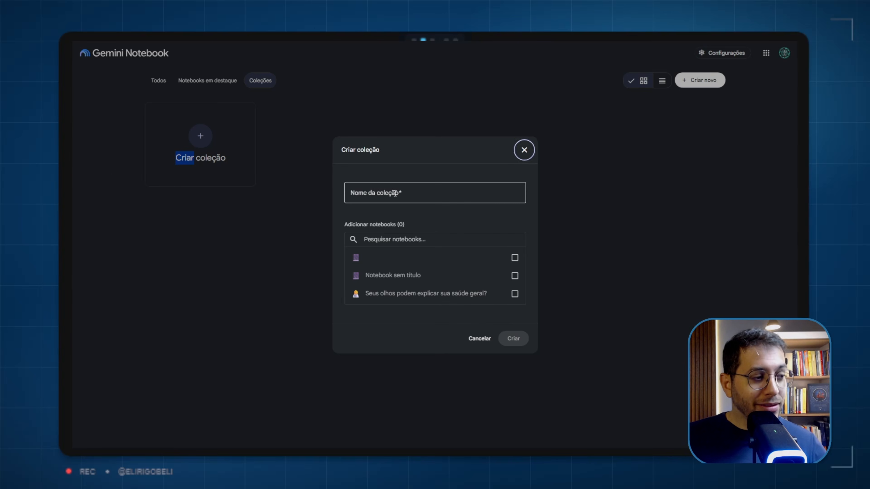
click(395, 194)
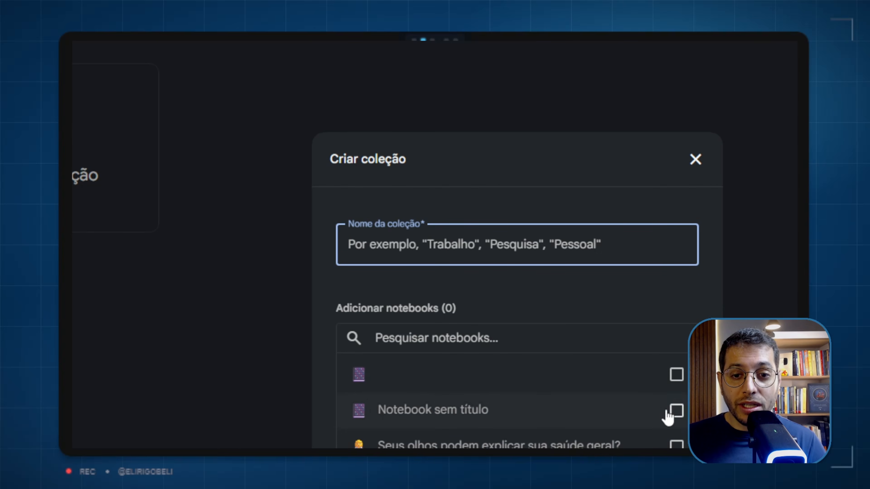
click(674, 412)
click(434, 260)
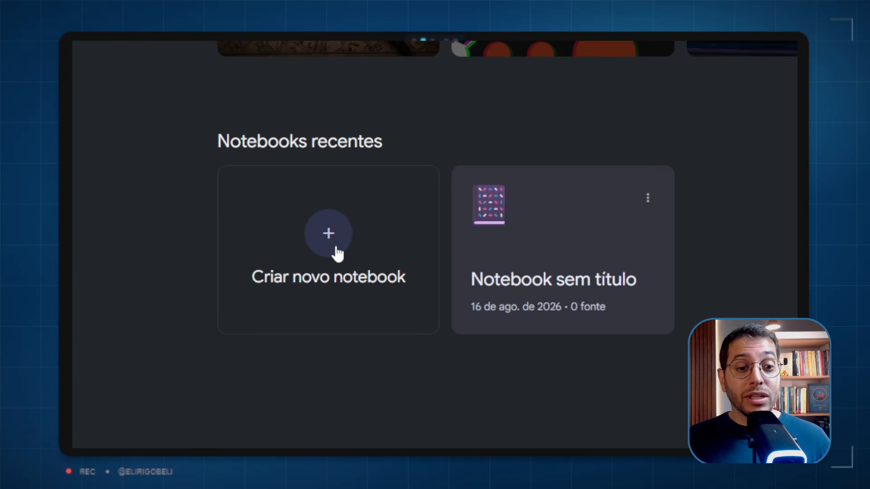
Create a new notebook and permanently delete the second untitled notebook from the recent notebooks
click(337, 248)
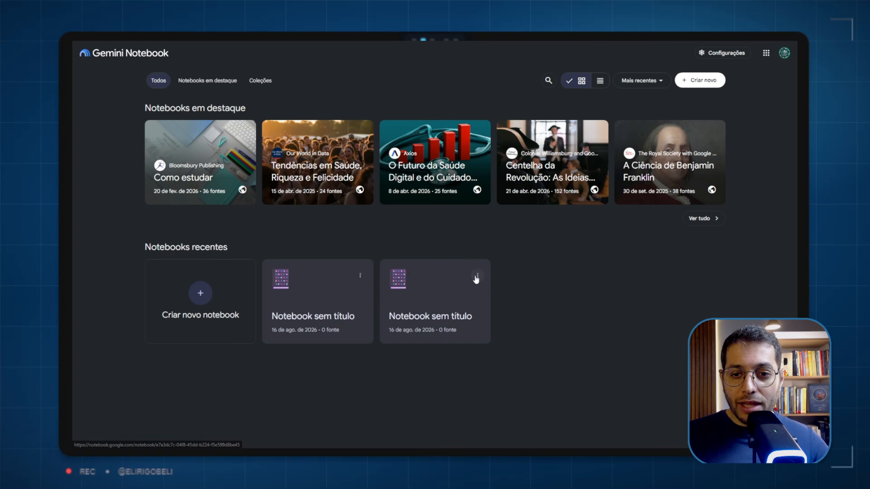
click(478, 275)
click(496, 350)
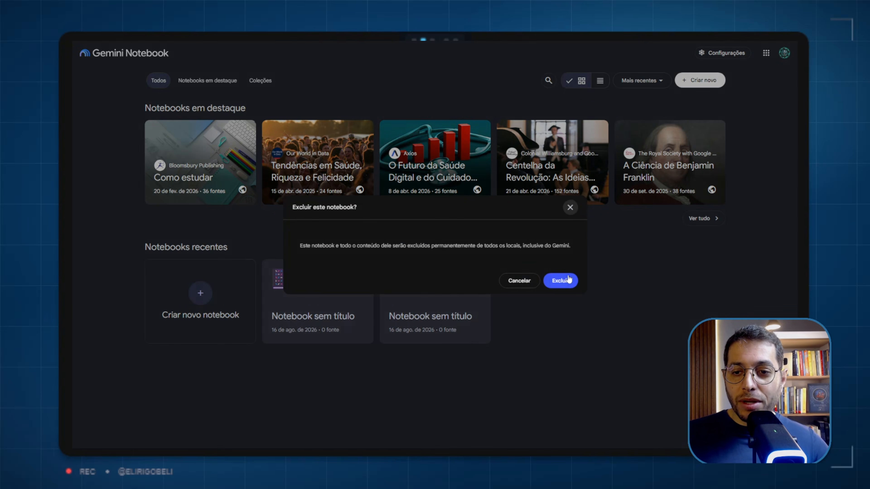
click(569, 281)
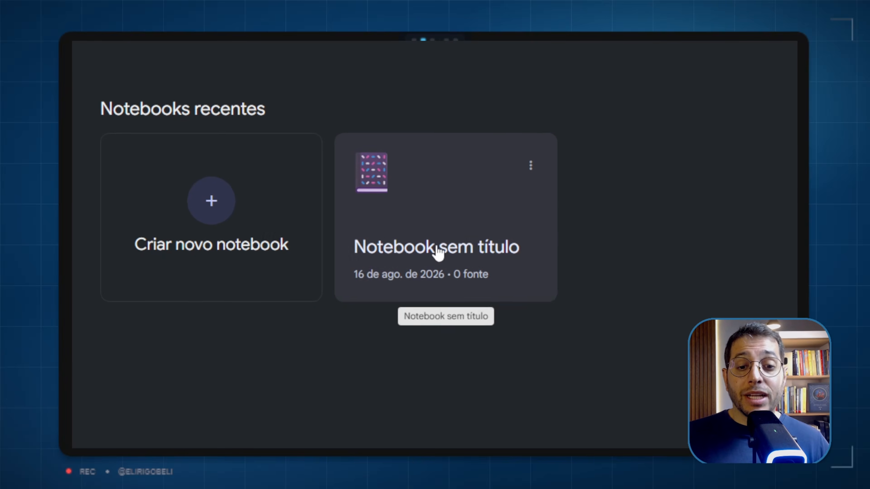
Open the remaining untitled notebook and dismiss its dialog for adding sources
click(438, 243)
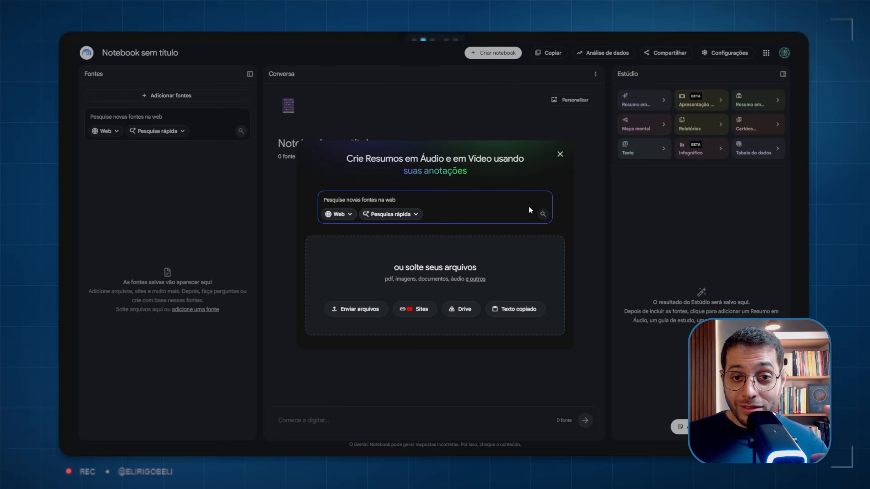
click(561, 161)
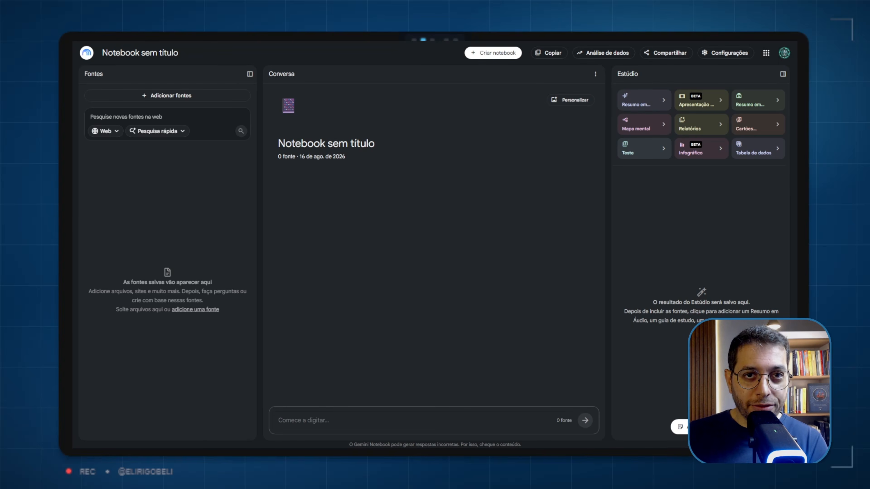
Slightly adjust the widths of the notebook's Fontes, Conversa and Estúdio areas, and collapse the Fontes area
mouse_move(269, 215)
mouse_down()
mouse_move(384, 211)
mouse_move(279, 216)
mouse_up()
drag(609, 202, 616, 201)
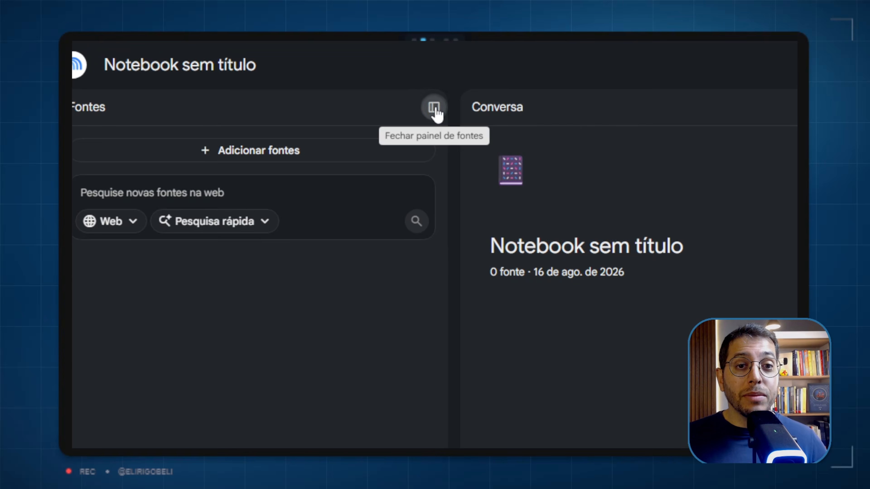
click(434, 108)
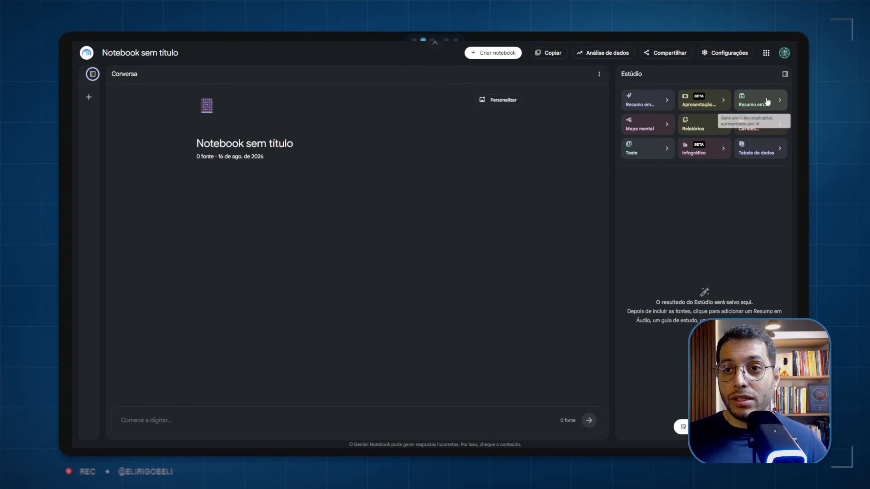
Collapse the notebook's Estúdio area
click(786, 75)
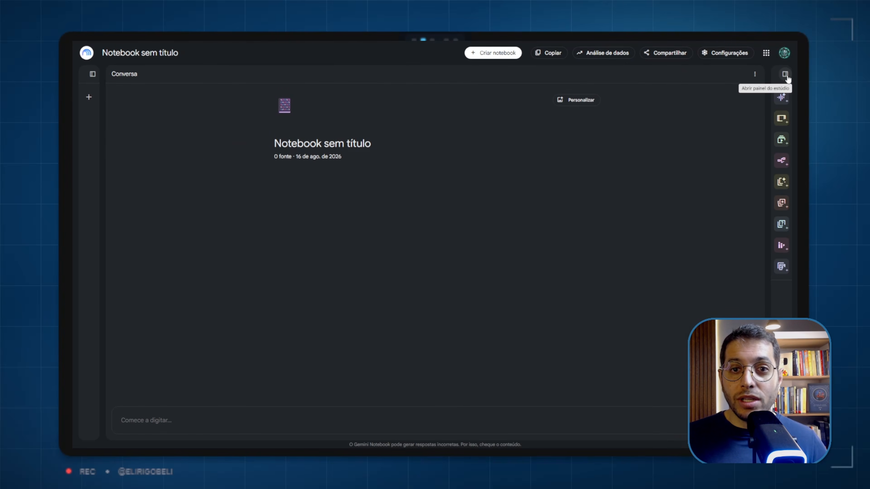
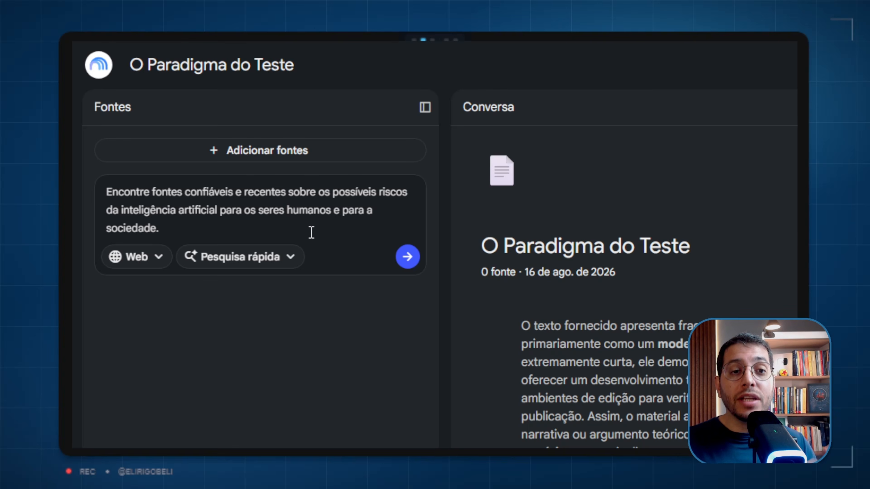
Run the quick web search for reliable, recent sources on AI's risks to humans and society, and open the full list of found sources
click(409, 259)
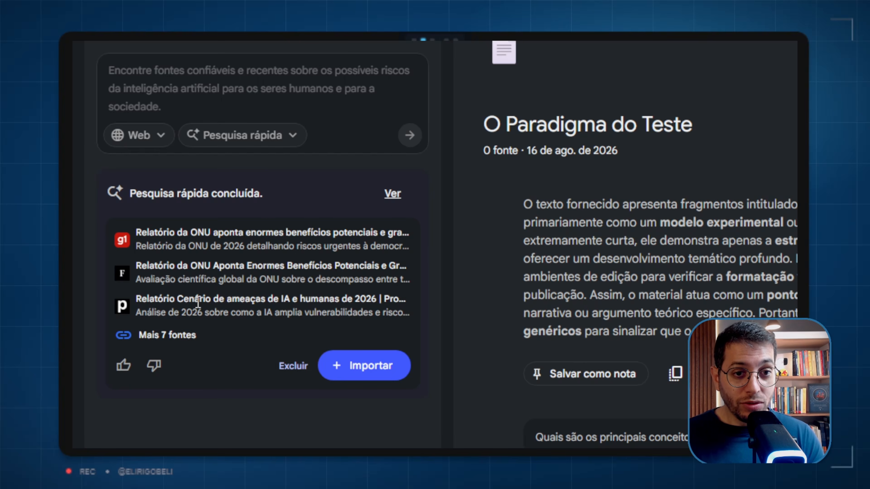
click(176, 335)
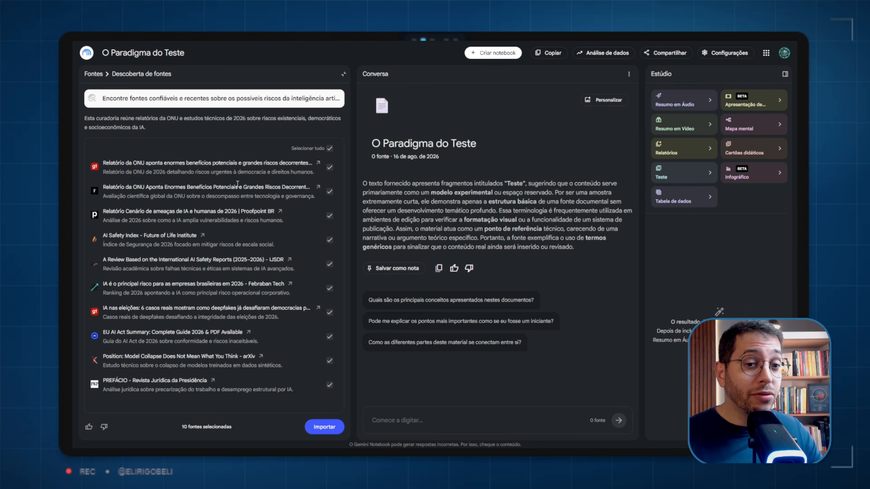
Open the original g1 article behind the first found source and skim through its content
click(318, 164)
scroll(450, 194, down, 10)
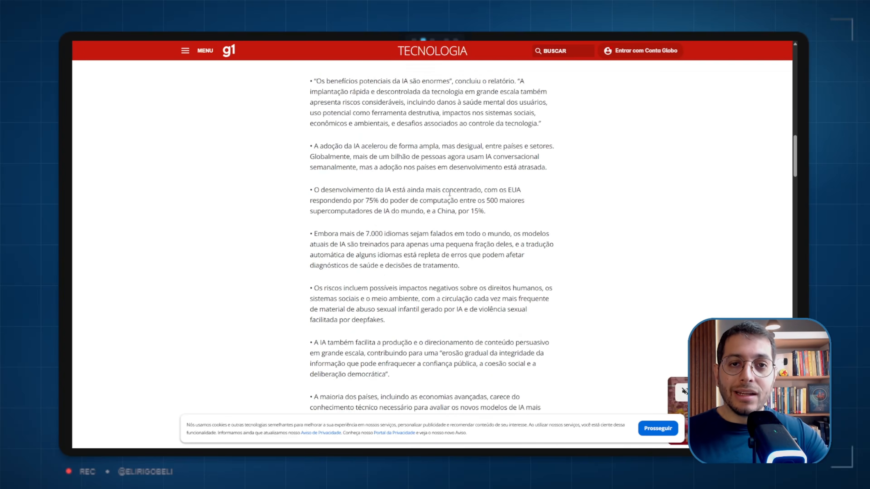
scroll(449, 194, down, 20)
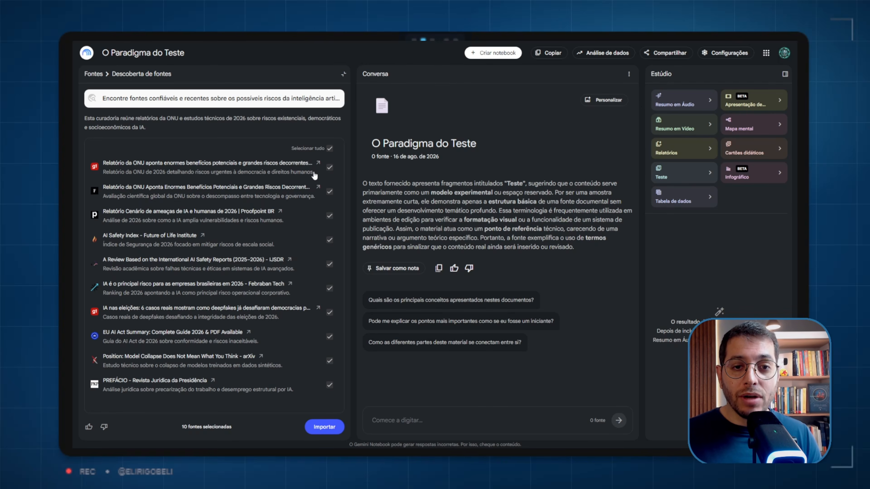
Deselect the first four found sources and reselect the entire list
click(329, 167)
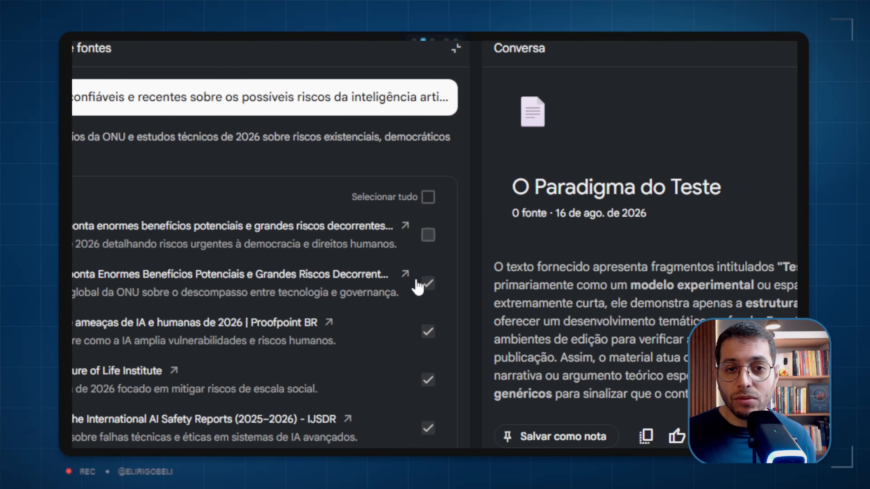
click(427, 284)
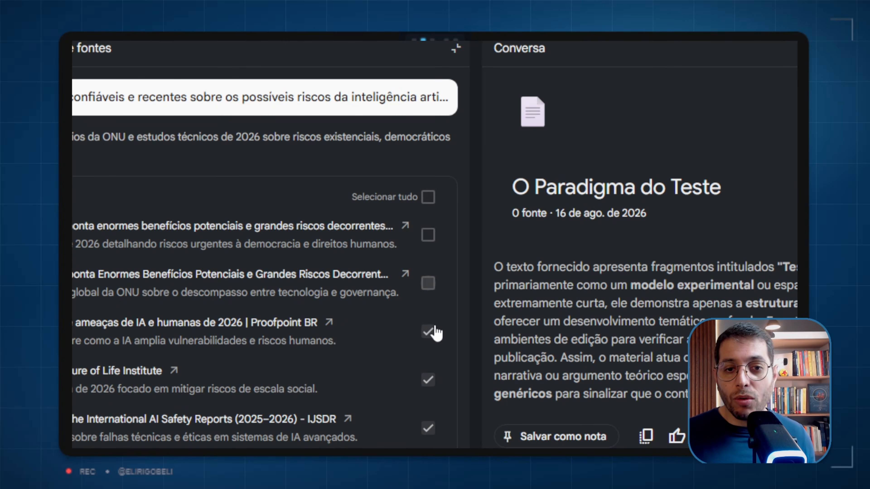
click(429, 332)
click(427, 379)
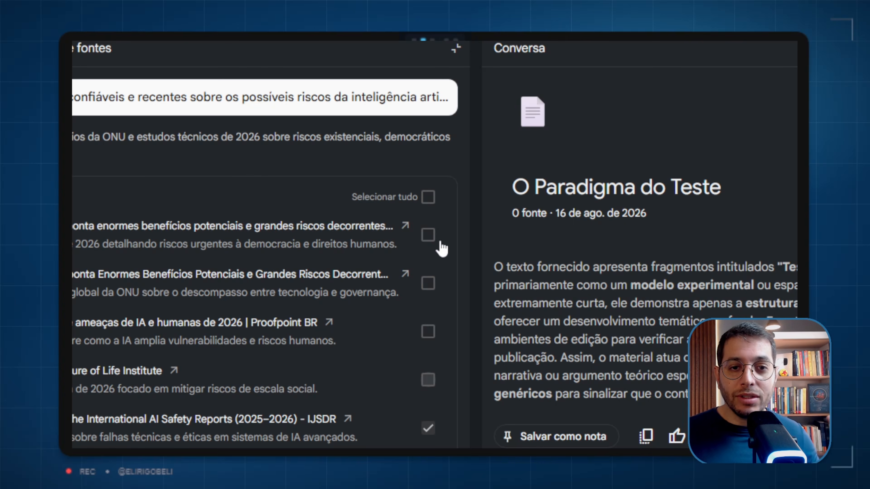
click(428, 197)
Return to the Fontes overview, import all the found sources into the notebook and look through the imported list
click(93, 75)
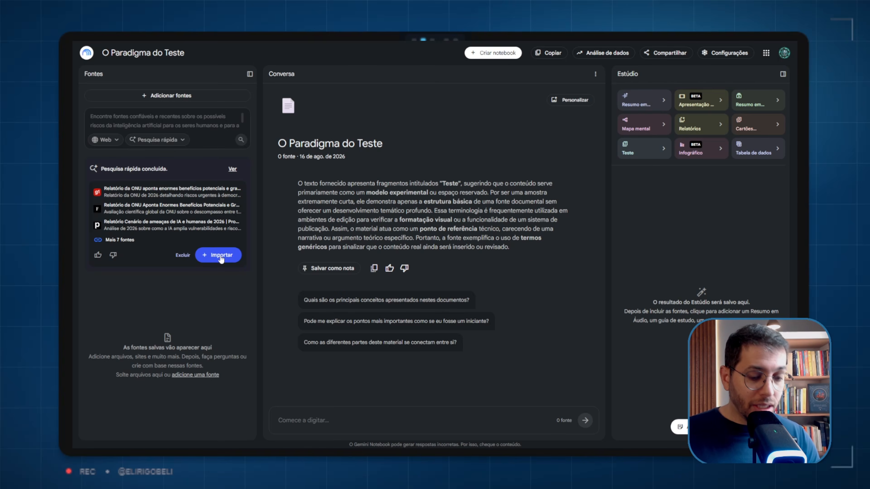
click(372, 253)
scroll(233, 241, up, 10)
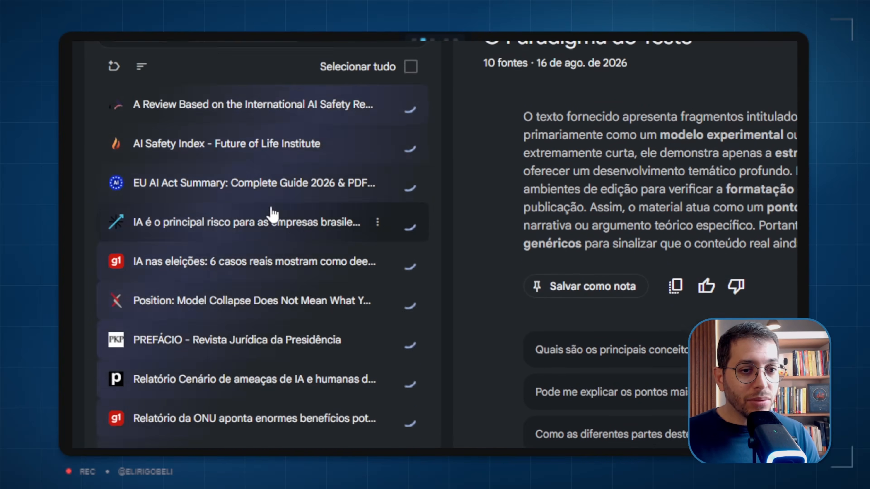
scroll(280, 327, down, 5)
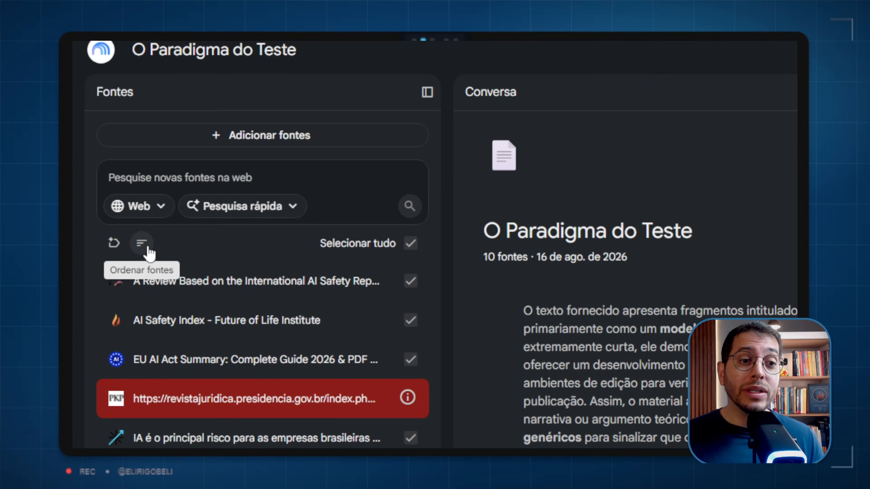
Sort the notebook's sources by Recentes, by Tipo, and back to Título
click(149, 247)
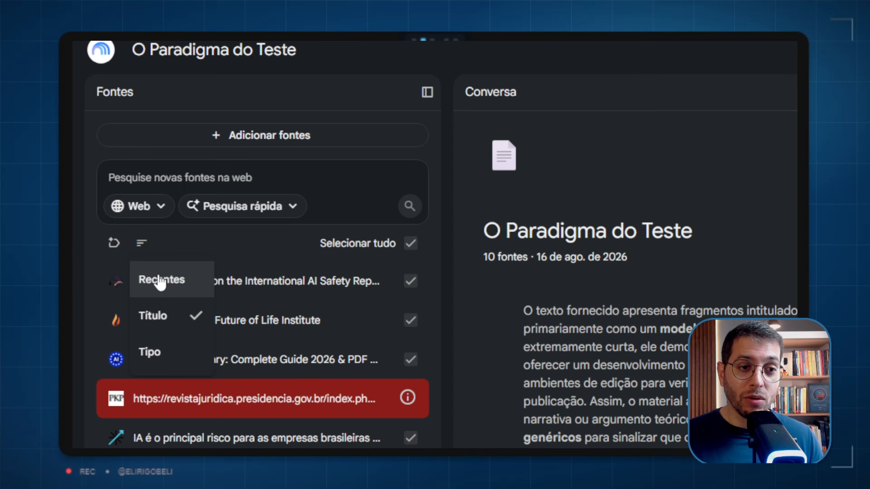
click(169, 291)
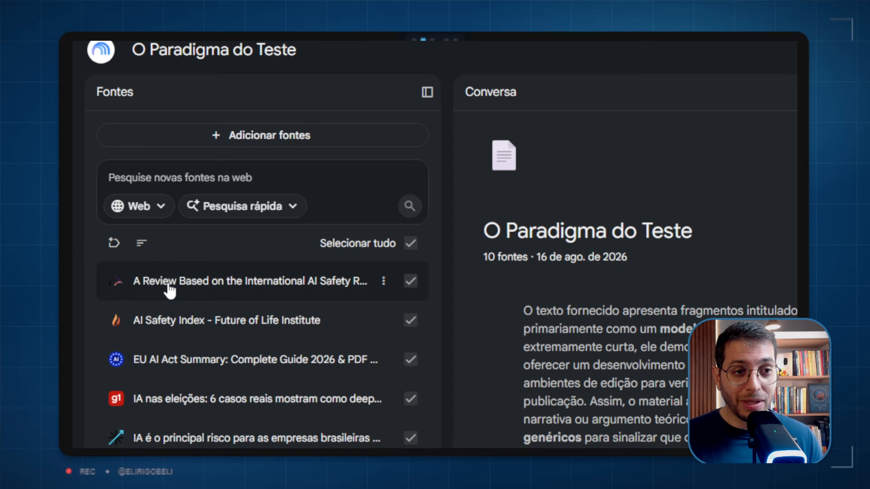
click(142, 243)
click(147, 295)
click(141, 243)
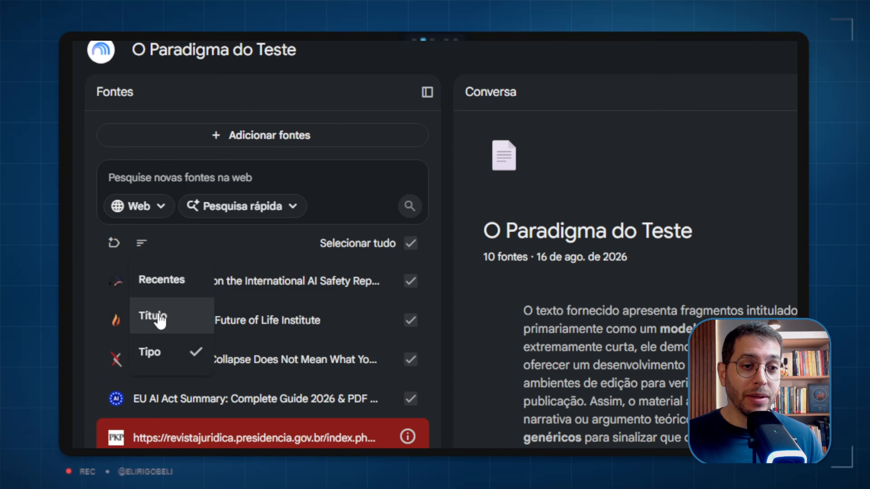
click(156, 316)
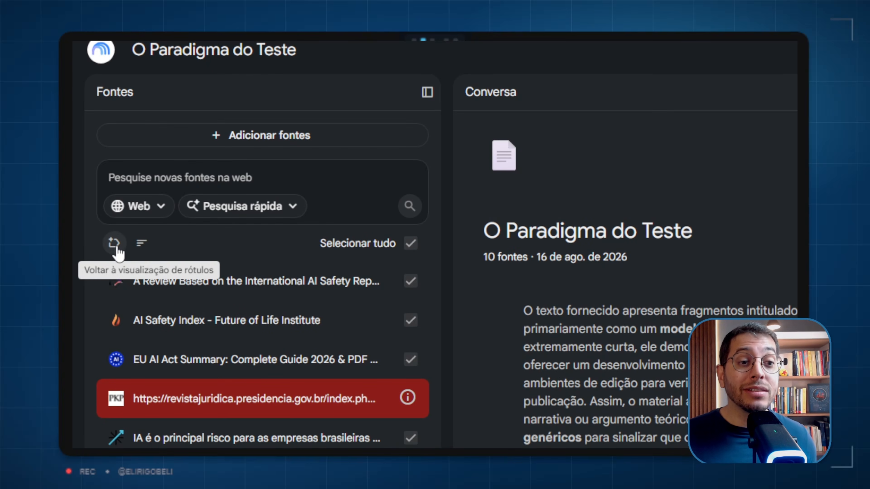
Switch the sources to the label view, and expand and collapse its label groups from Regulamentação e Política to Segurança de IA
click(115, 245)
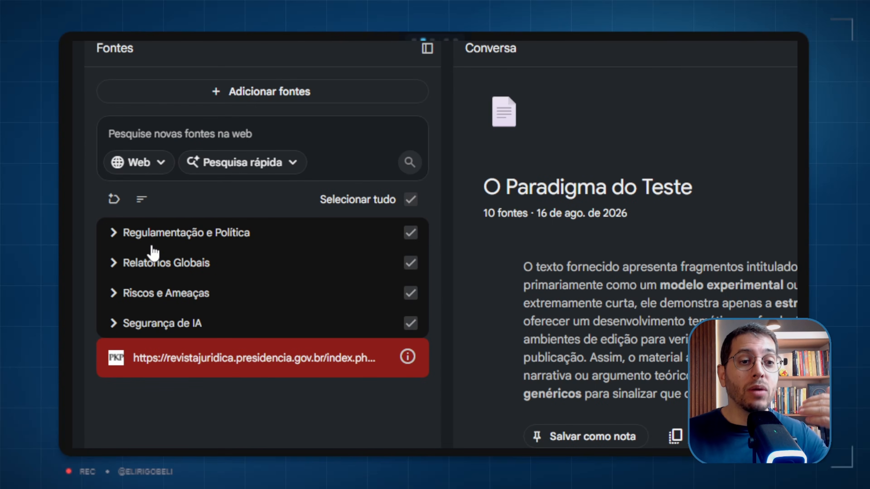
click(114, 237)
click(114, 236)
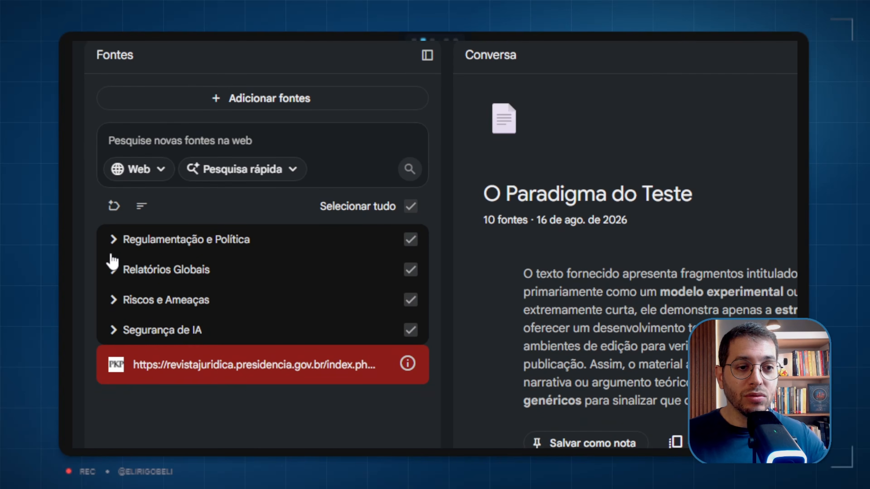
click(114, 249)
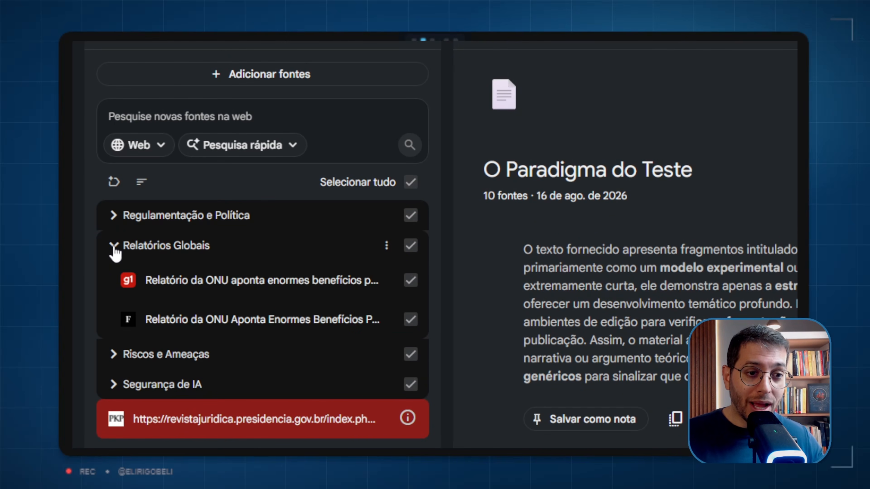
click(115, 250)
click(115, 250)
click(114, 250)
click(116, 250)
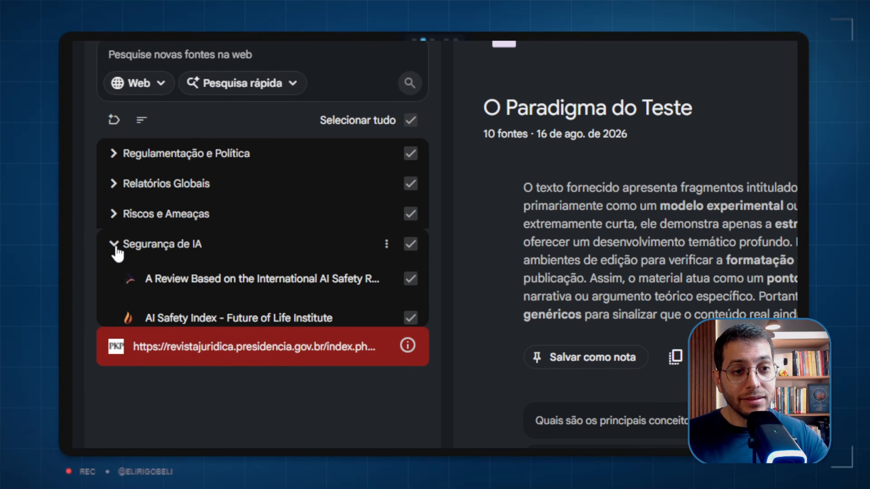
click(116, 248)
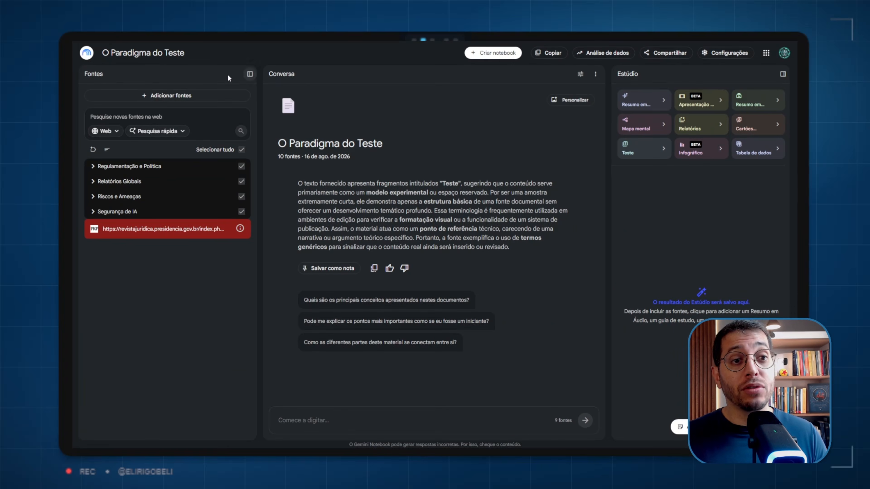
click(141, 53)
key(ctrl+a)
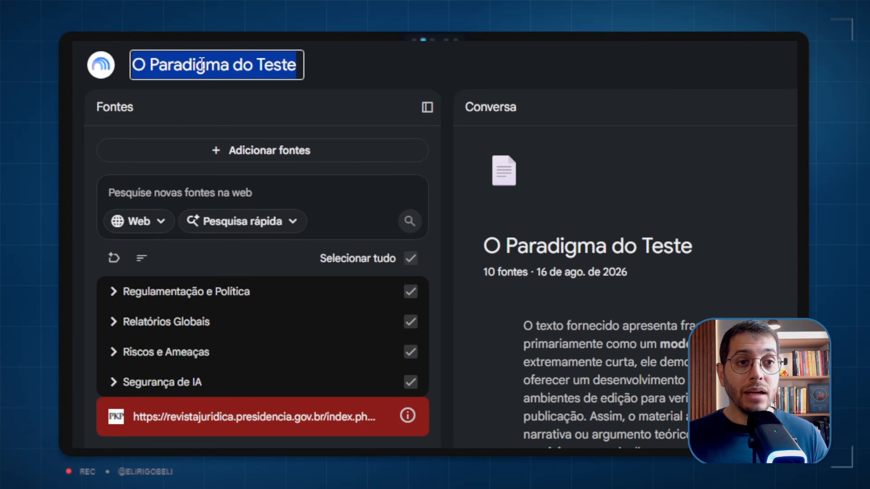
text(fçgljkfdklgjfdgklfjd)
key(Escape)
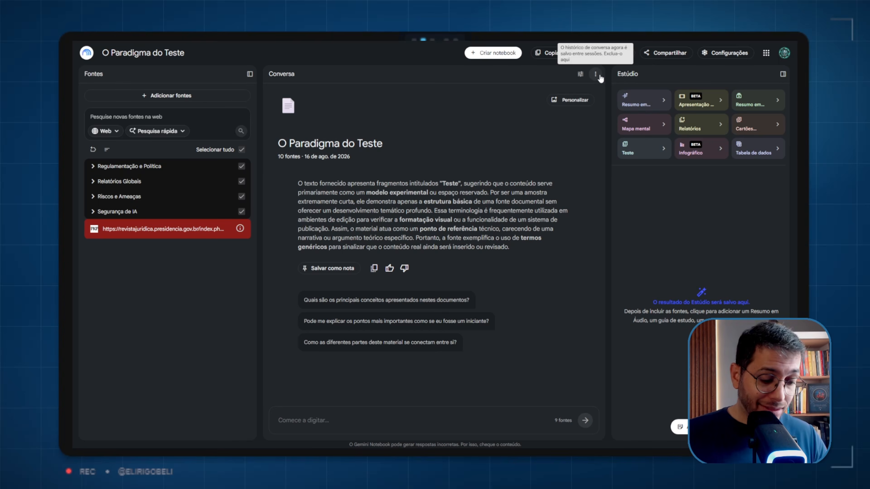
Open the notebook's personalization settings and read the explanation of the custom notebook summary
click(595, 74)
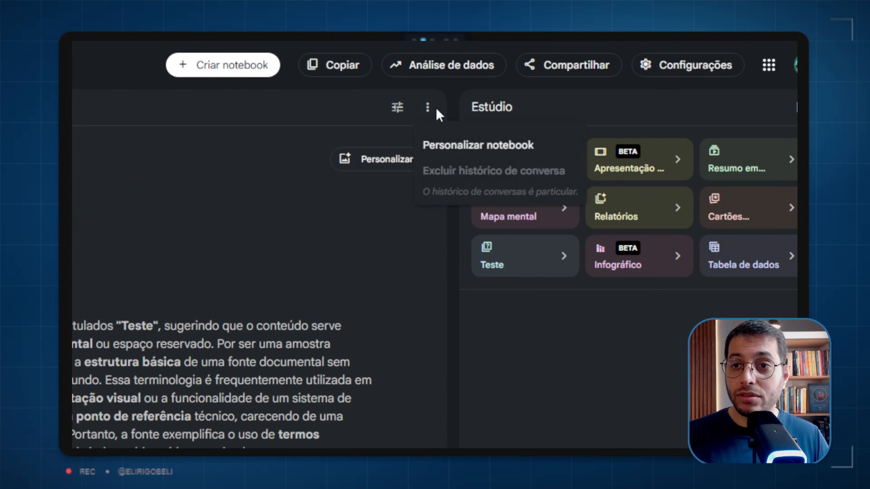
click(439, 157)
drag(433, 245, 658, 252)
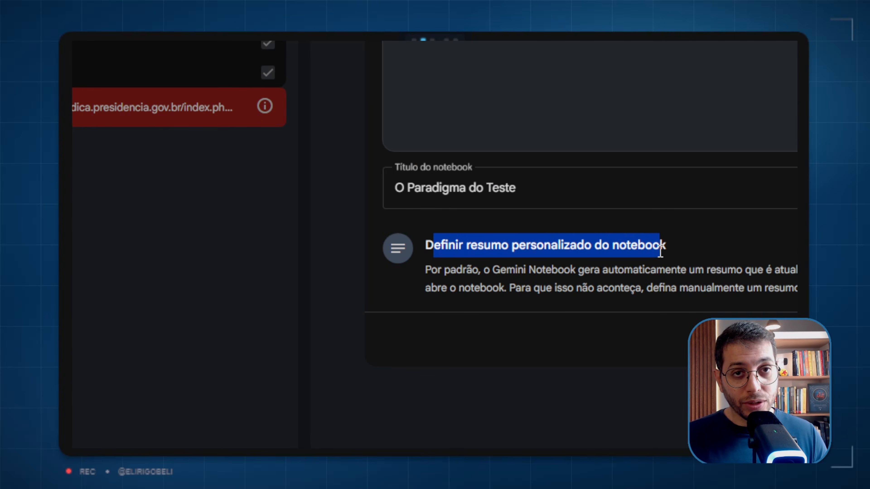
drag(492, 271, 696, 282)
drag(133, 246, 149, 265)
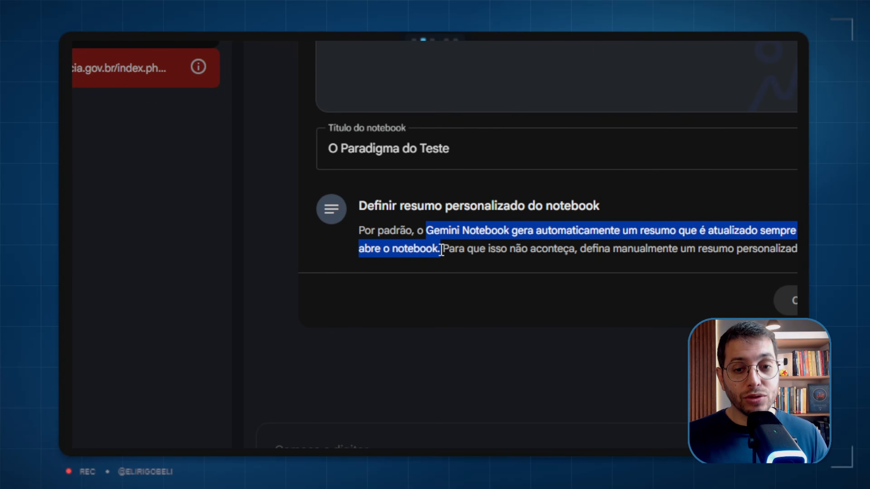
drag(441, 249, 760, 247)
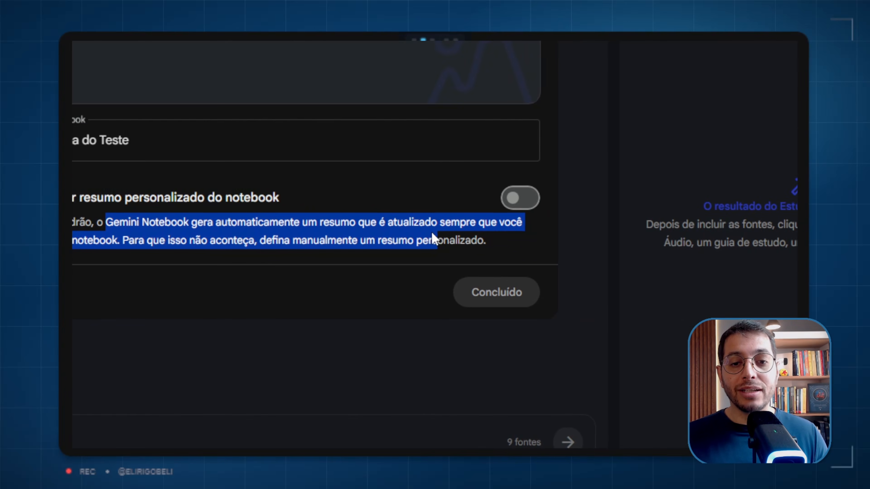
Enable the custom notebook summary, and open the notebook title and the cover image upload for editing
click(562, 297)
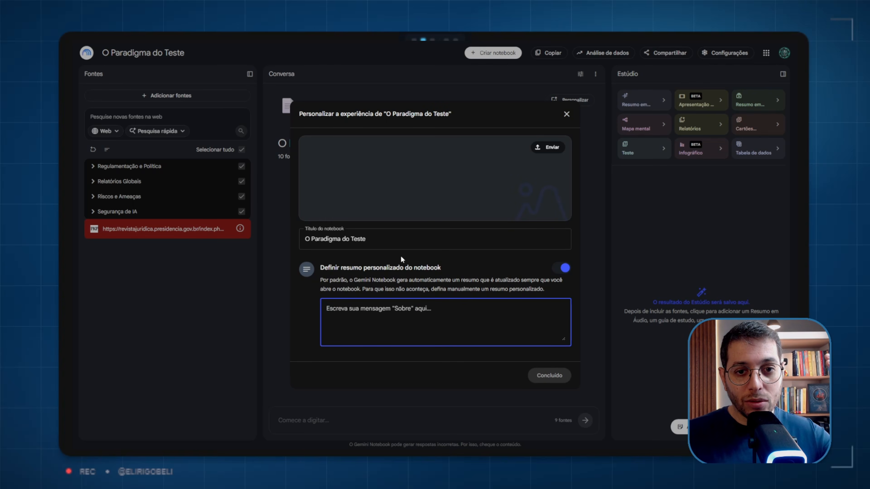
click(385, 239)
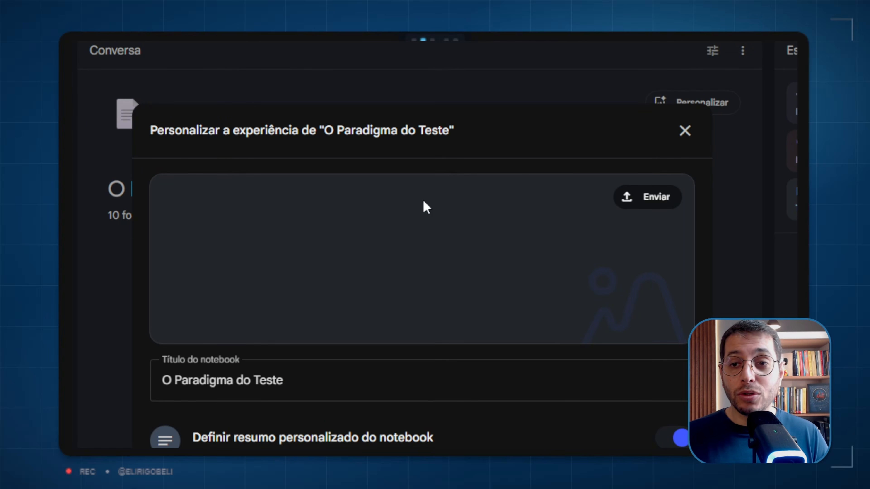
click(641, 196)
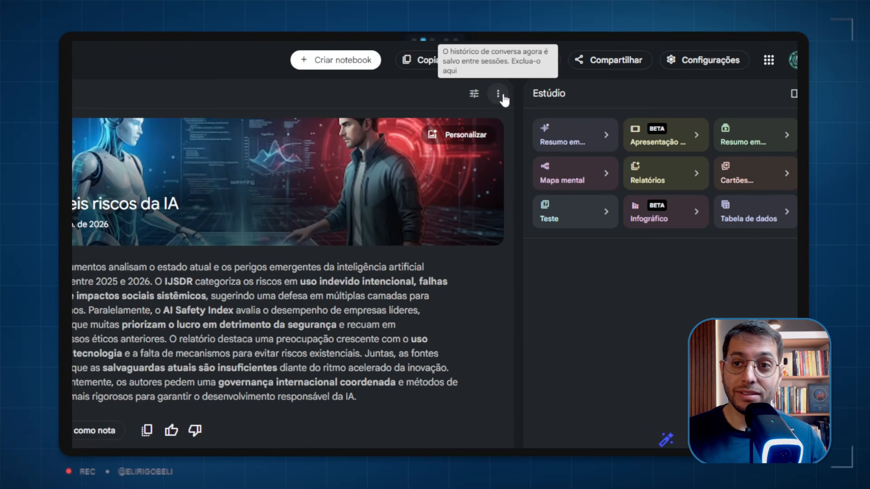
Check the conversation's options for personalizing the notebook and deleting the chat history, and dismiss them
click(501, 96)
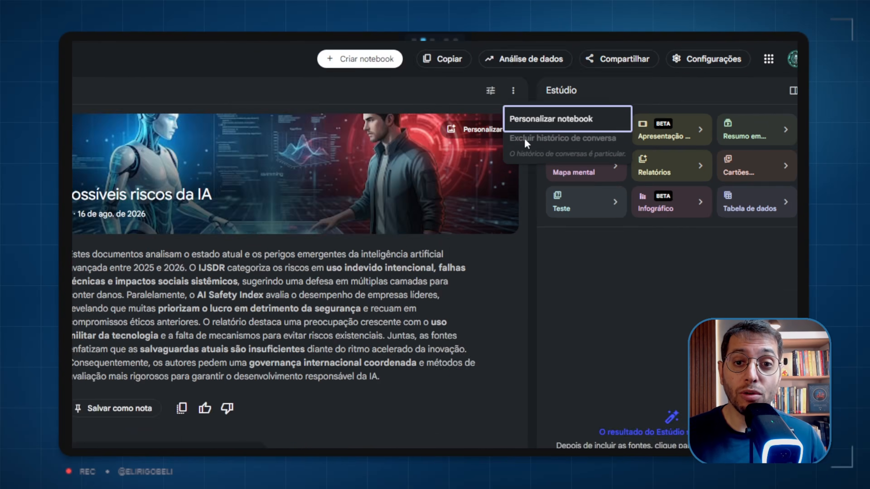
click(368, 418)
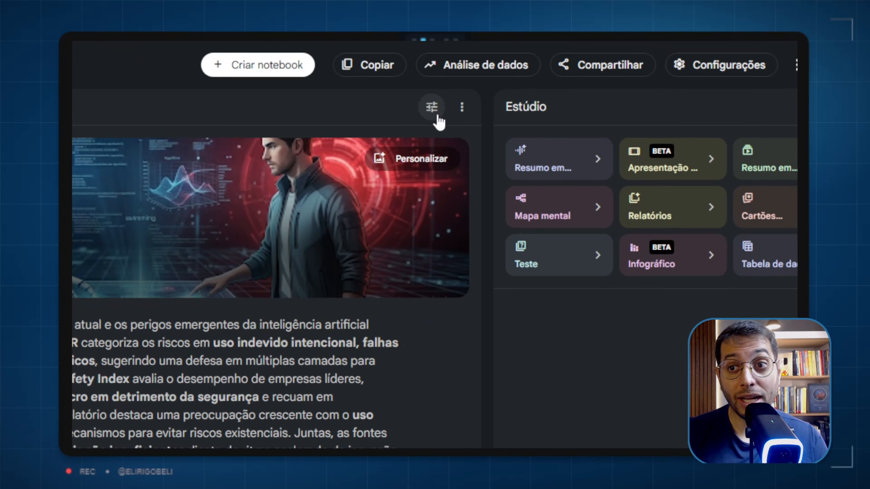
Open the conversation configuration and read its introduction on adapting the notebook to different goals, styles and tones
click(580, 75)
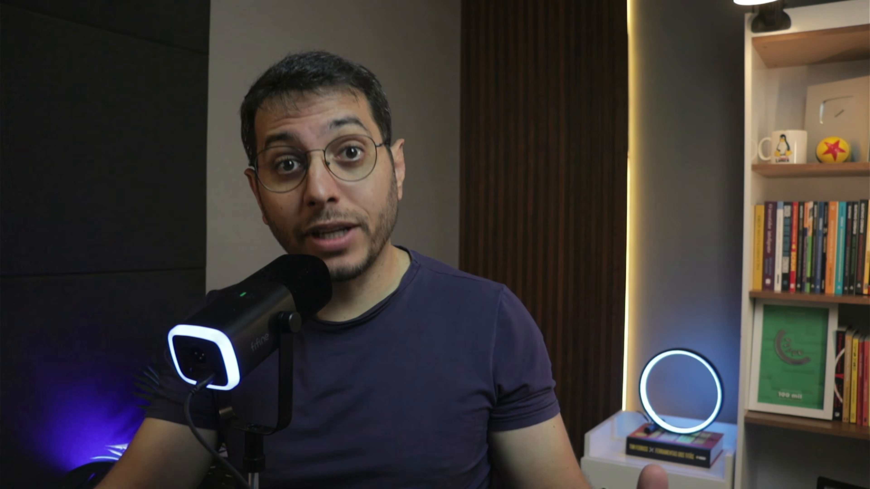
drag(476, 193, 634, 194)
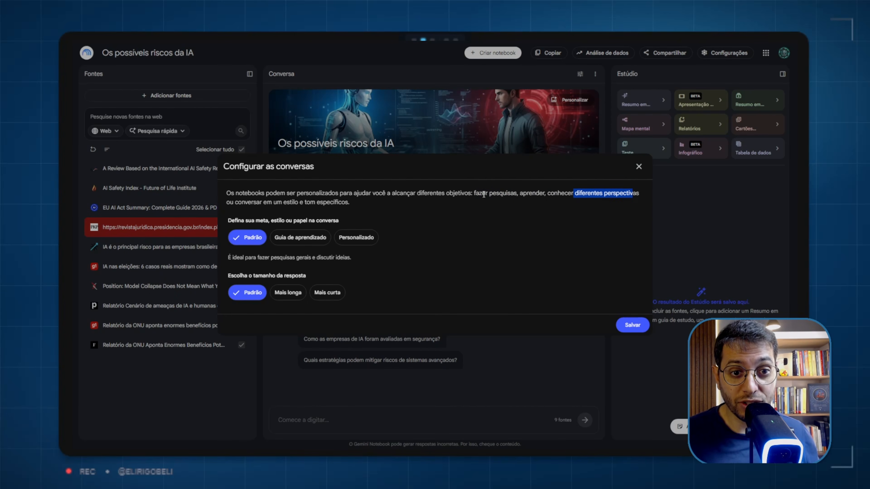
drag(248, 202, 340, 207)
click(296, 194)
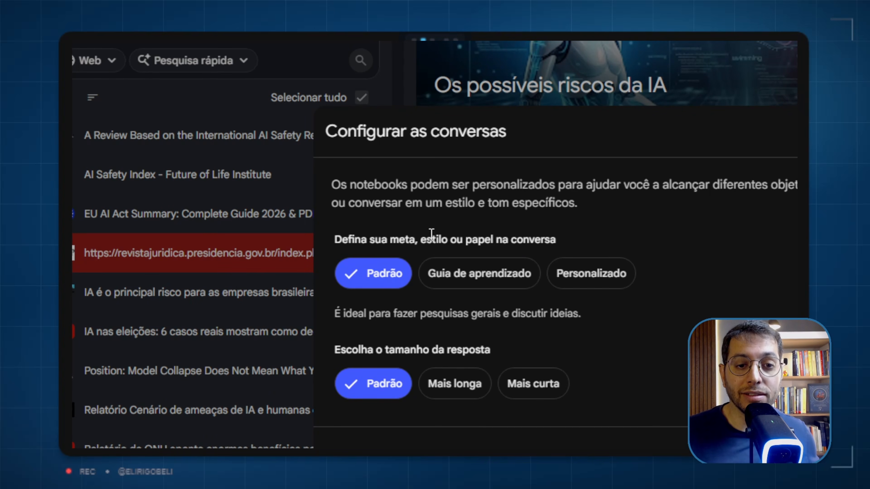
Preview the Guia de aprendizado and Personalizado conversation styles with their descriptions and examples, and restore the Padrão style
click(508, 275)
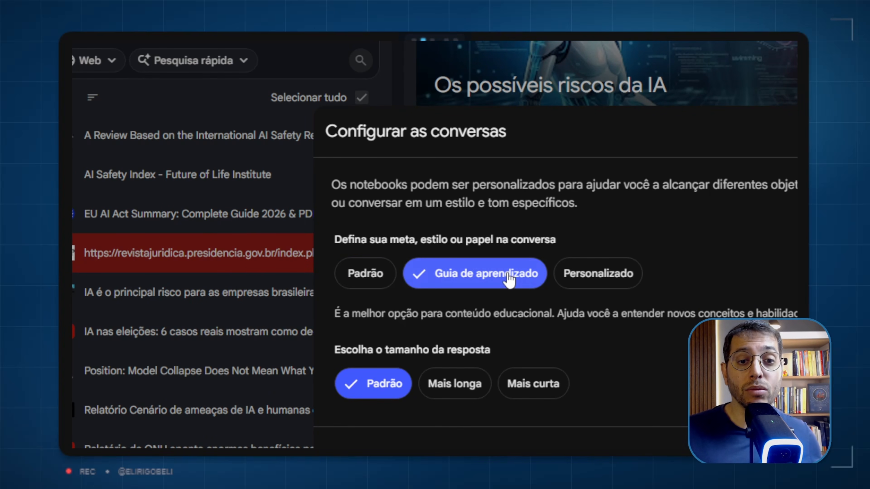
click(577, 274)
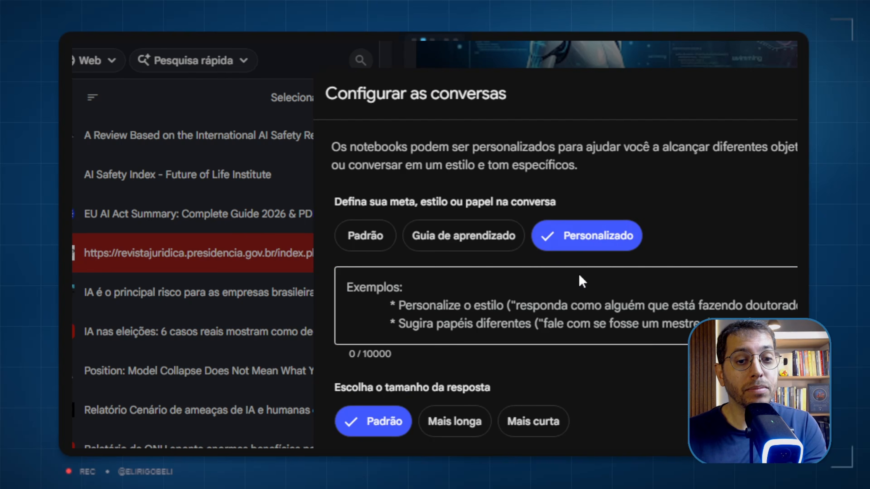
click(520, 308)
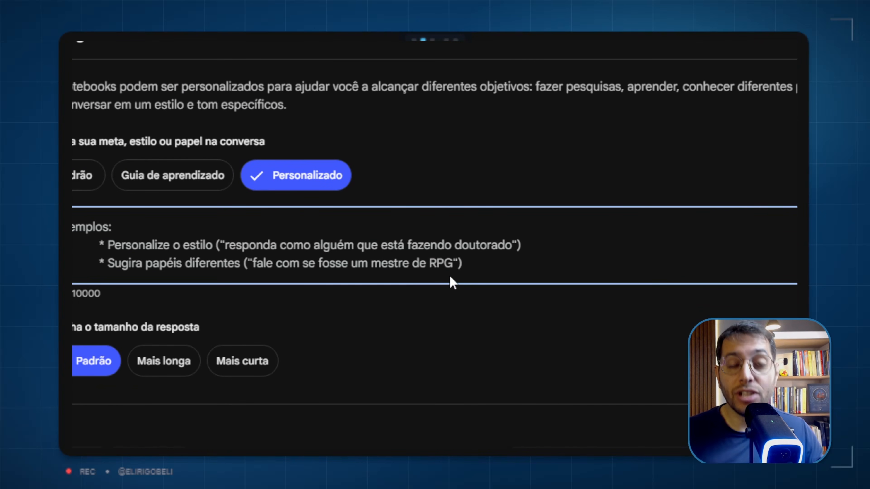
click(417, 257)
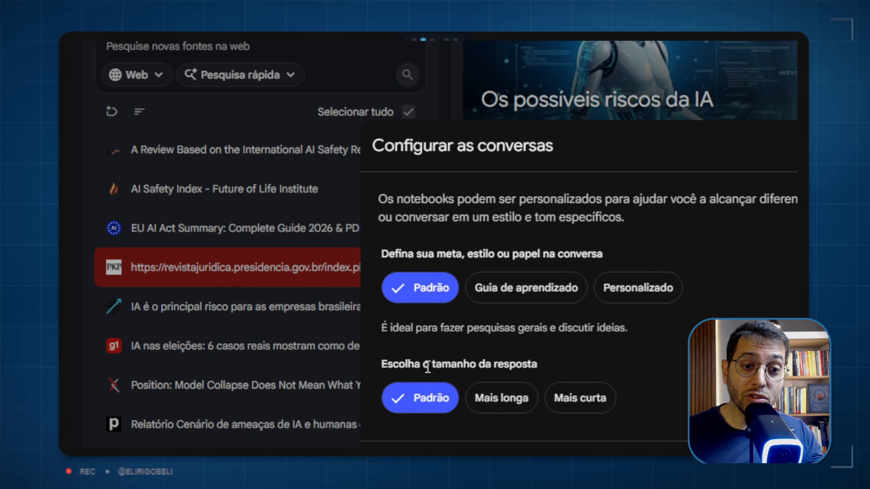
Try the Mais longa and Mais curta response sizes, restore Padrão, and leave the conversation configuration
drag(422, 367, 529, 379)
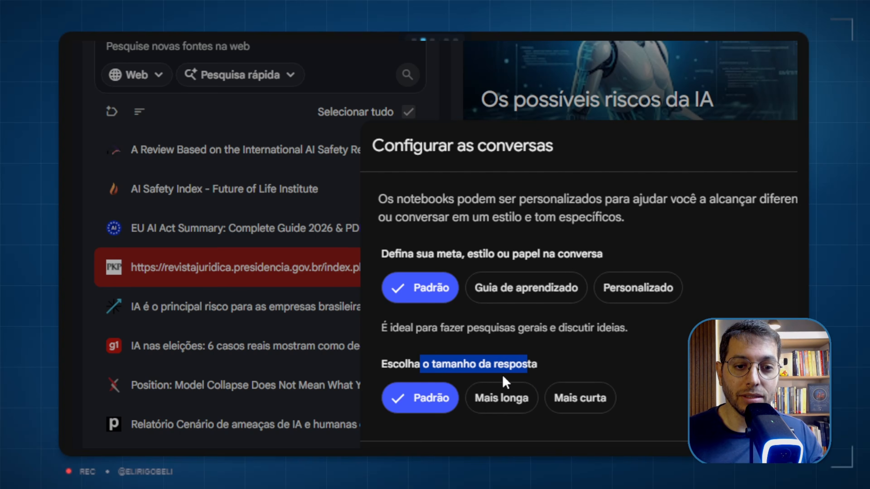
click(509, 405)
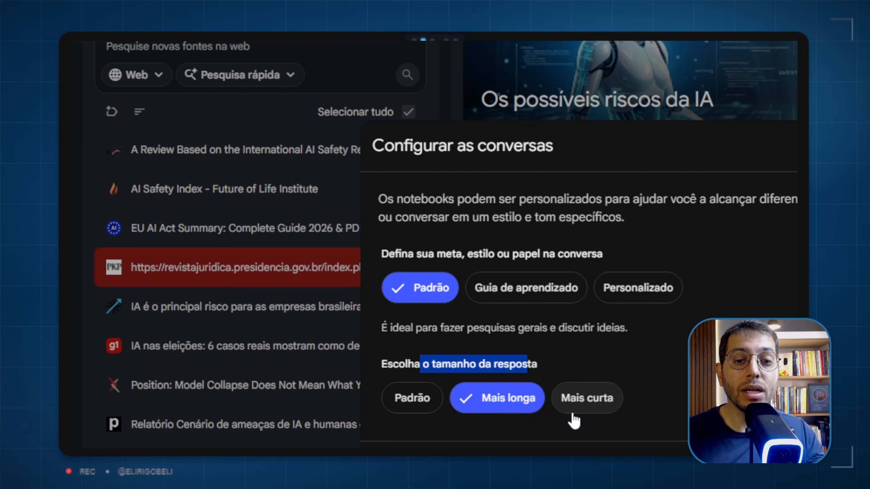
click(579, 401)
click(412, 398)
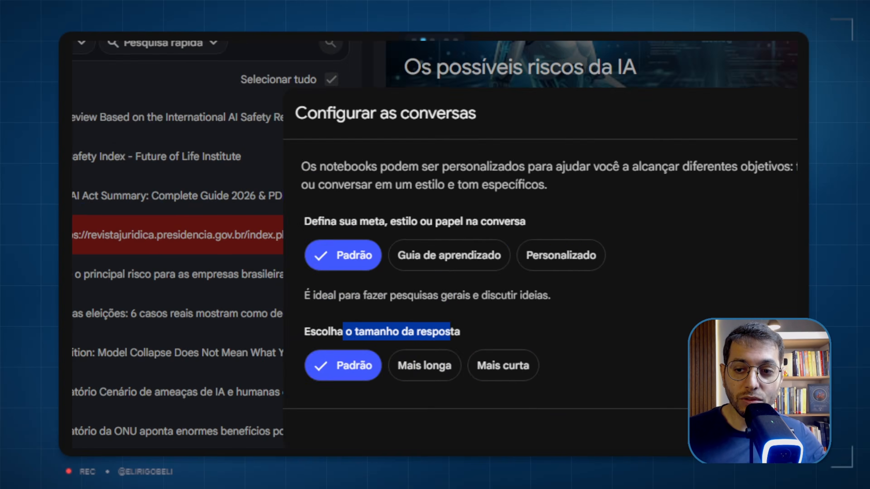
click(497, 248)
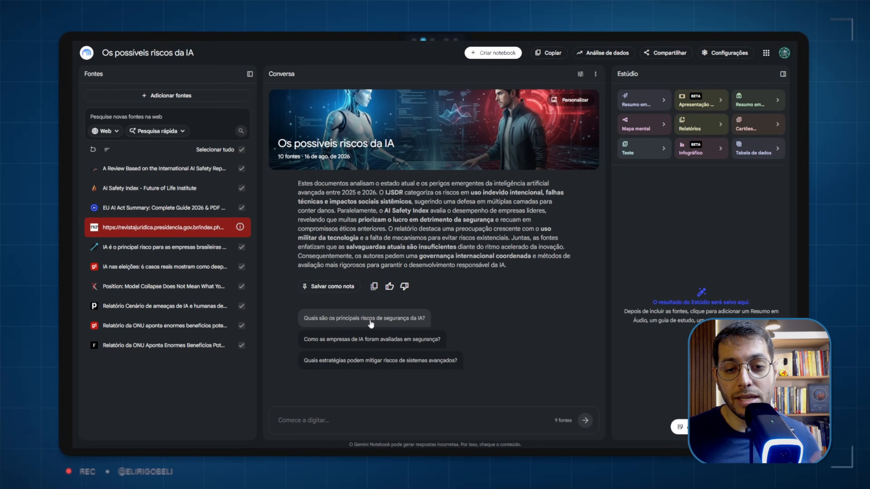
Ask the suggested question "Quais são os principais riscos de segurança da IA?" and read the preview of the answer's second citation
click(370, 322)
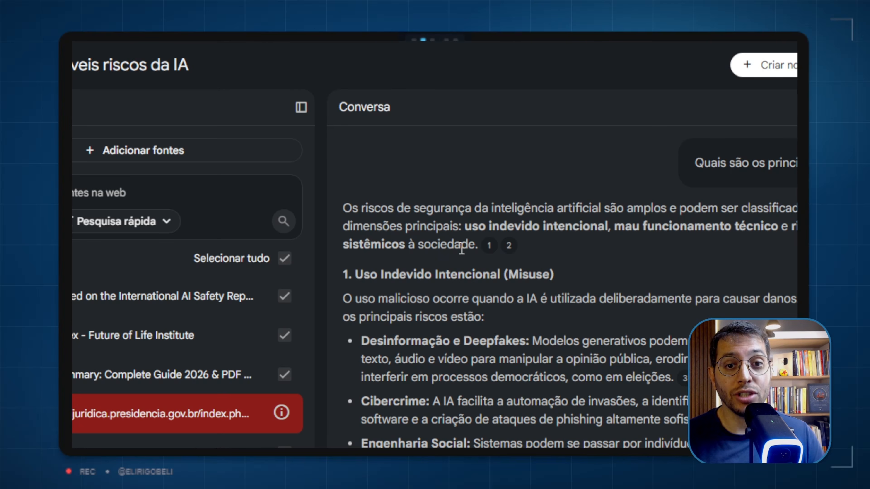
mouse_move(493, 251)
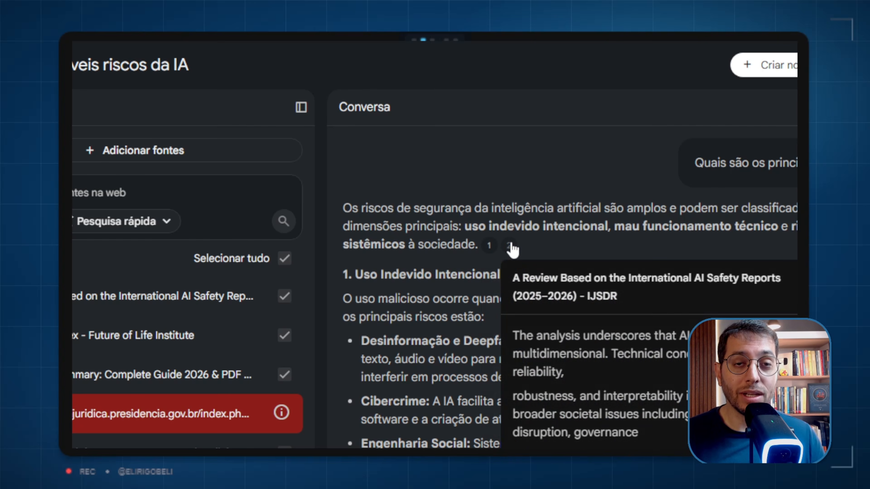
drag(619, 298, 536, 267)
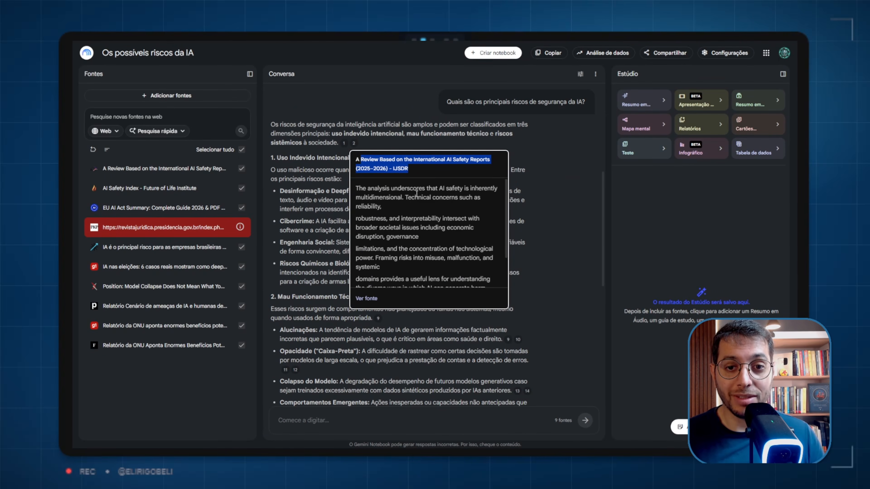
scroll(417, 194, down, 3)
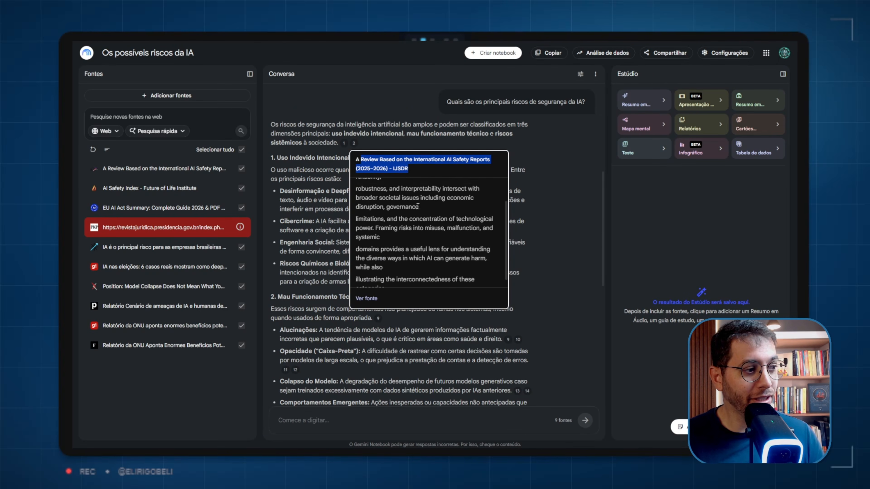
Open the cited source, read around the referenced passage, and check the answer's citations under Erosão da Privacidade
click(368, 299)
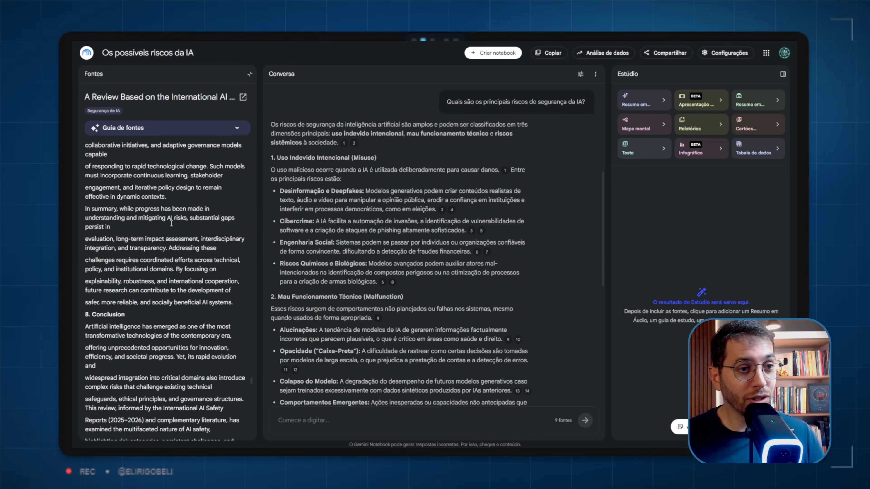
scroll(171, 224, up, 3)
scroll(171, 223, up, 10)
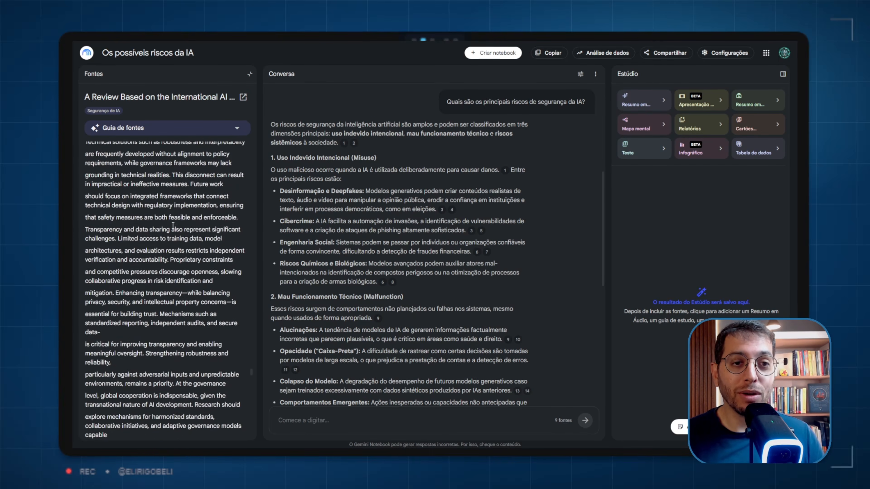
scroll(405, 230, down, 10)
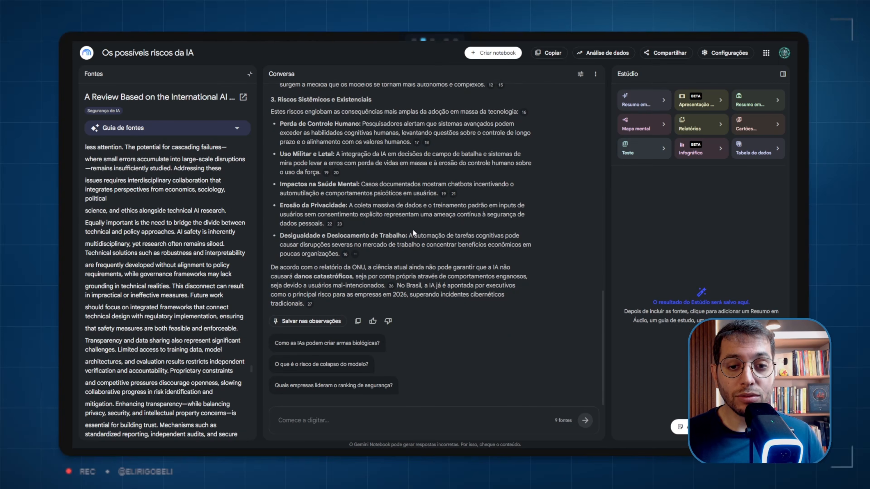
mouse_move(331, 224)
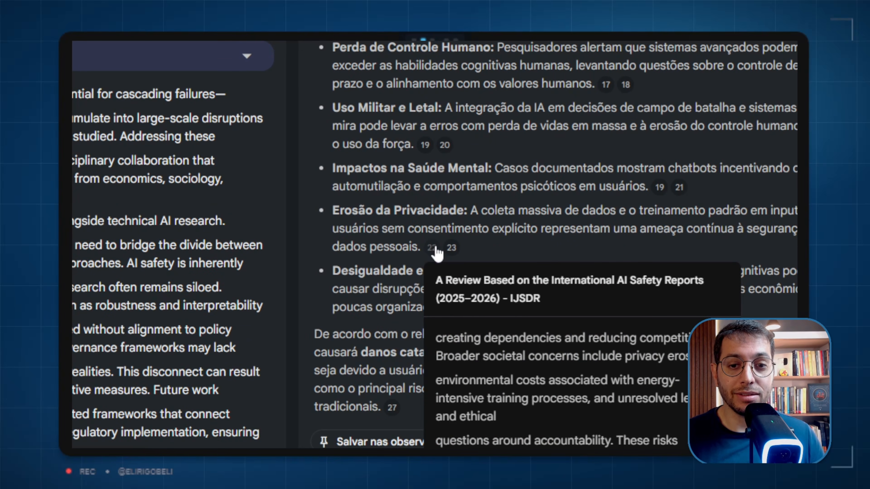
mouse_move(452, 253)
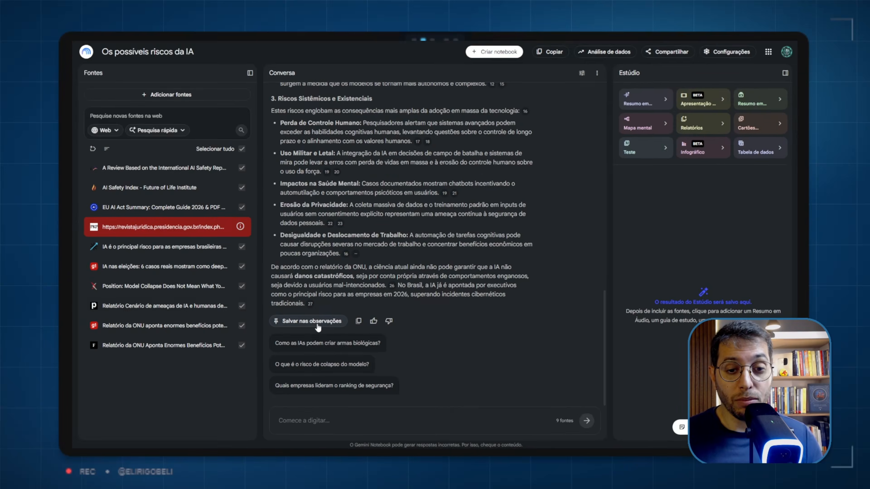
Save the answer about the main AI safety risks as a note, and convert the saved note into a source
click(318, 324)
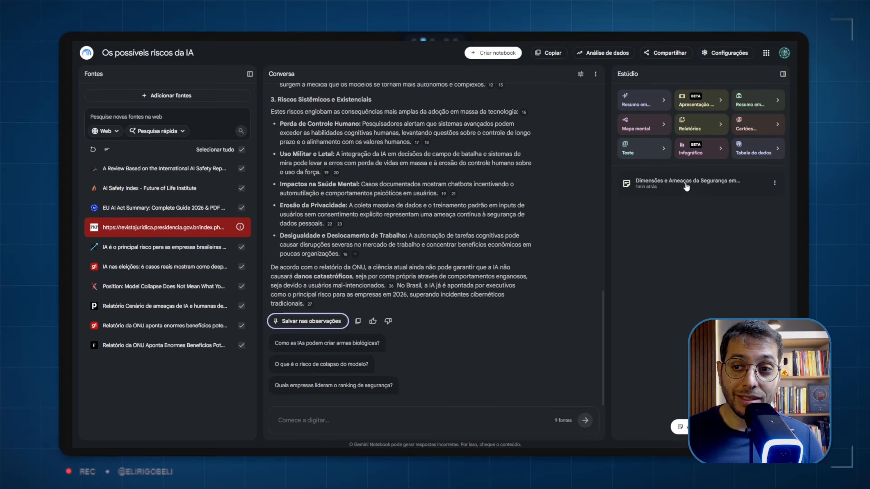
scroll(282, 206, up, 15)
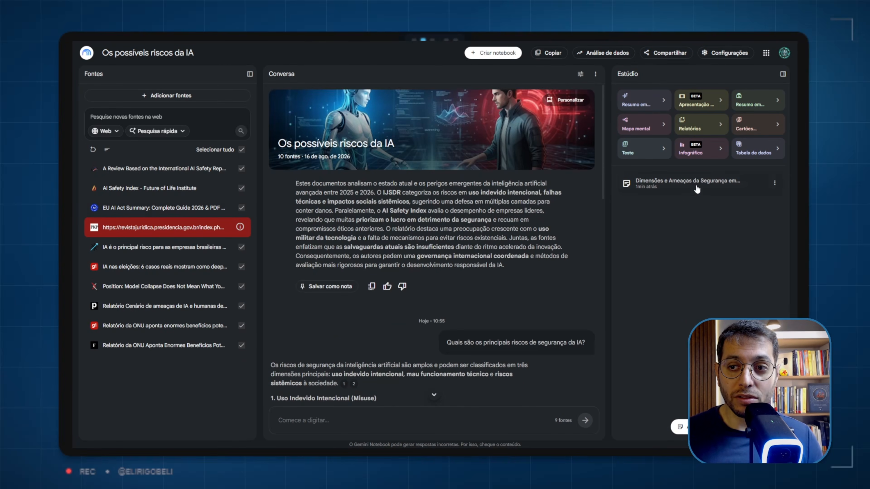
click(702, 185)
scroll(682, 223, down, 6)
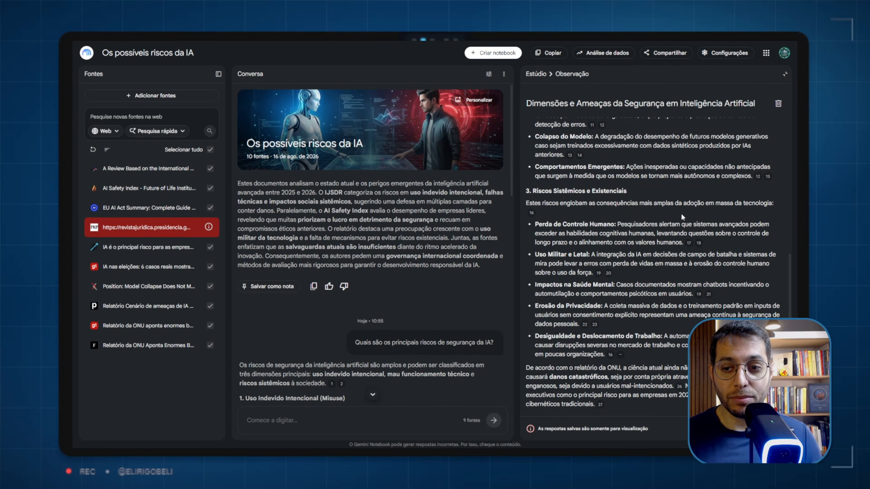
scroll(682, 217, up, 6)
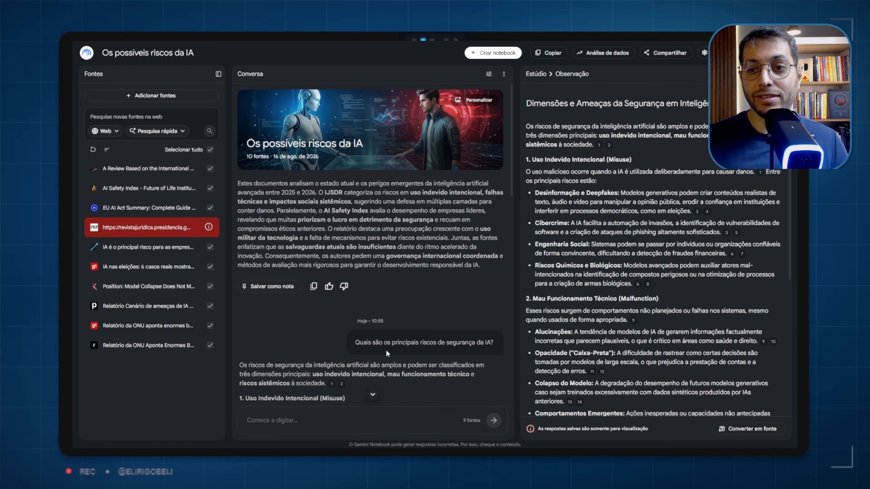
scroll(714, 200, down, 6)
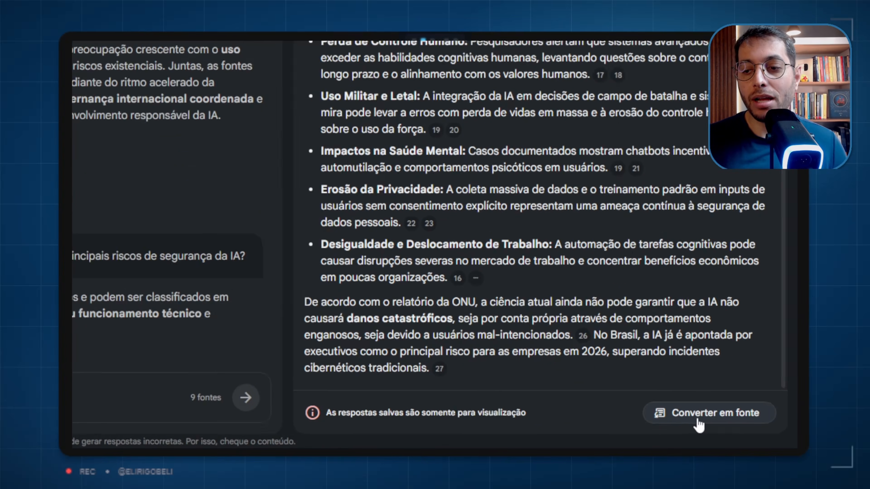
click(727, 425)
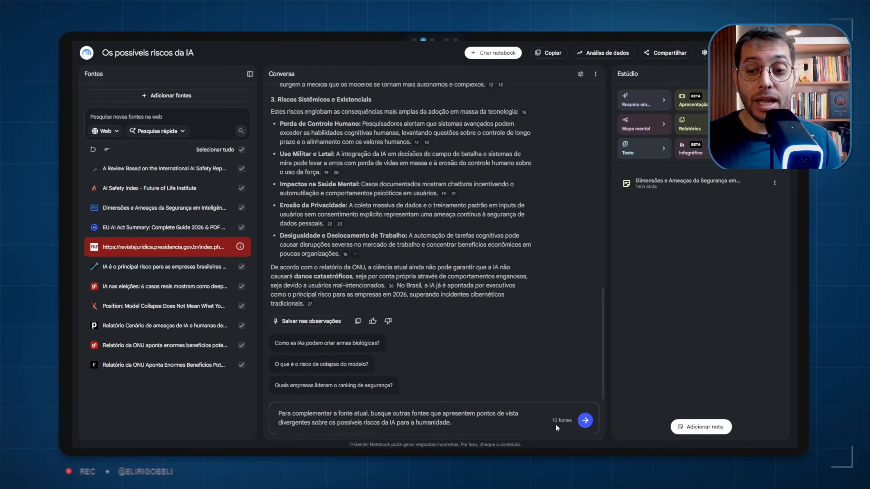
Send the request for sources with divergent views on AI's possible risks to humanity, and import all the found sources
click(586, 420)
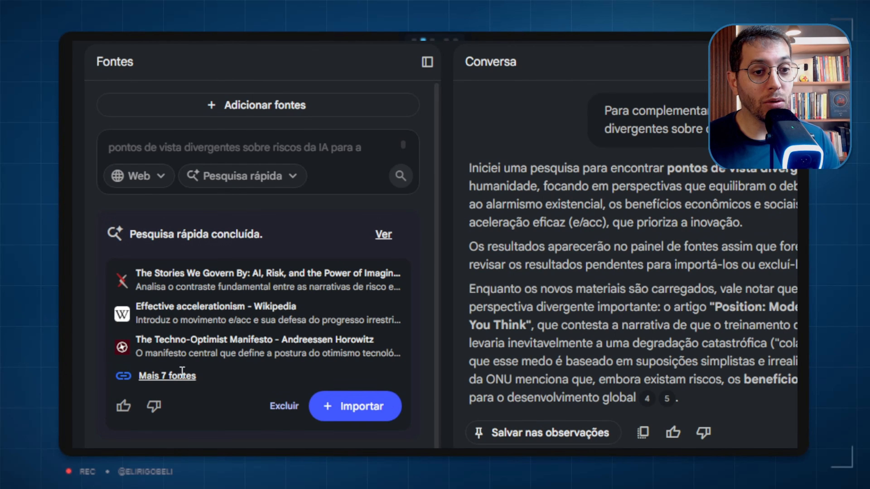
click(169, 377)
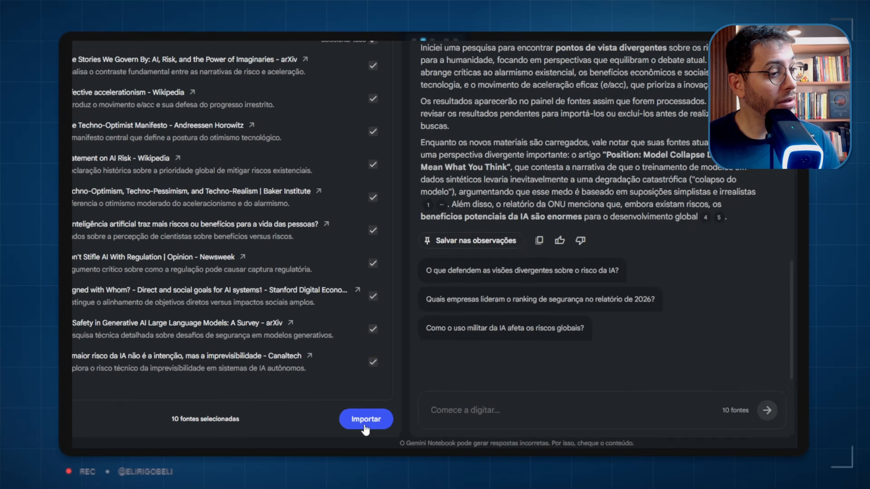
click(441, 416)
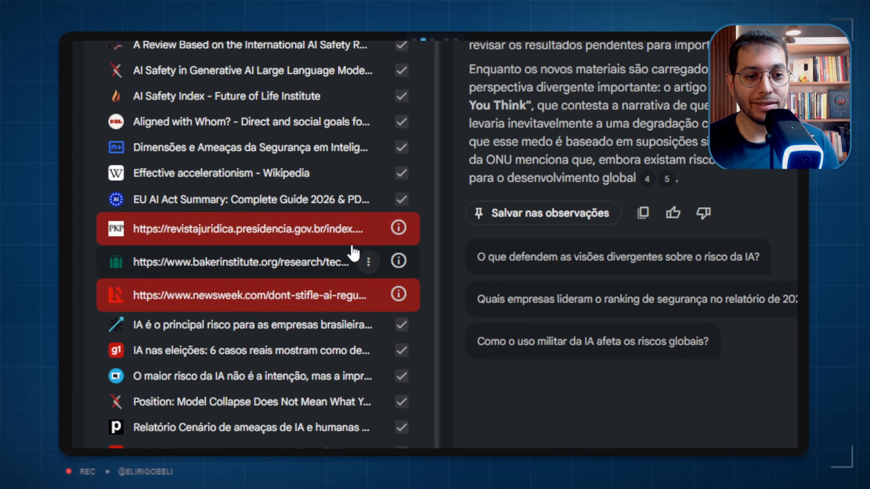
Remove all sources that failed to import from the notebook
click(366, 229)
mouse_move(415, 354)
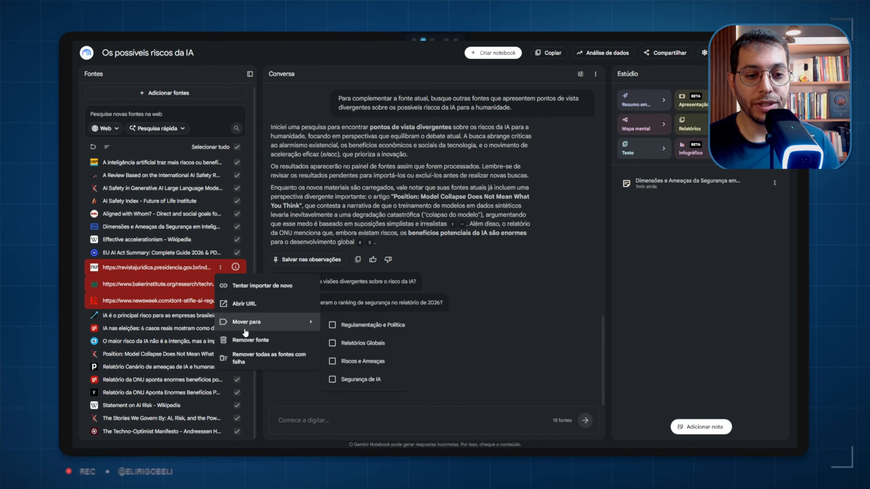
click(238, 358)
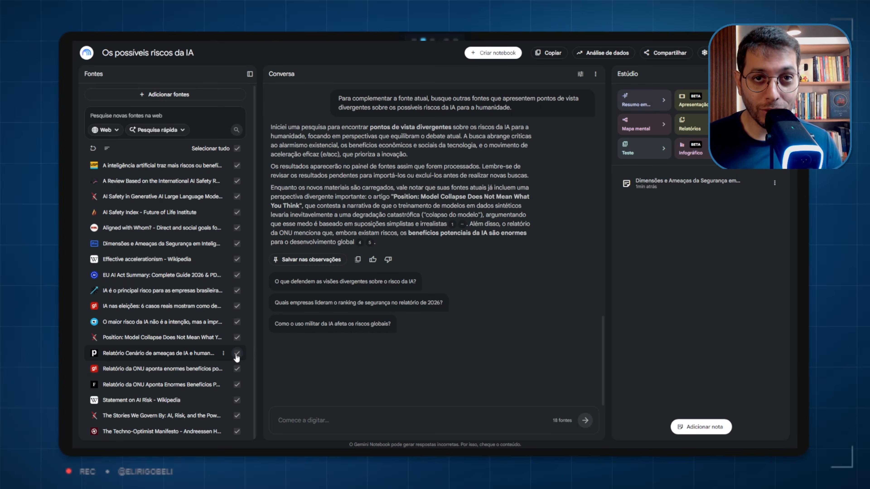
Ask the conversation to identify under-covered subjects or viewpoints in the current sources and find new reliable sources to fill those gaps
click(318, 420)
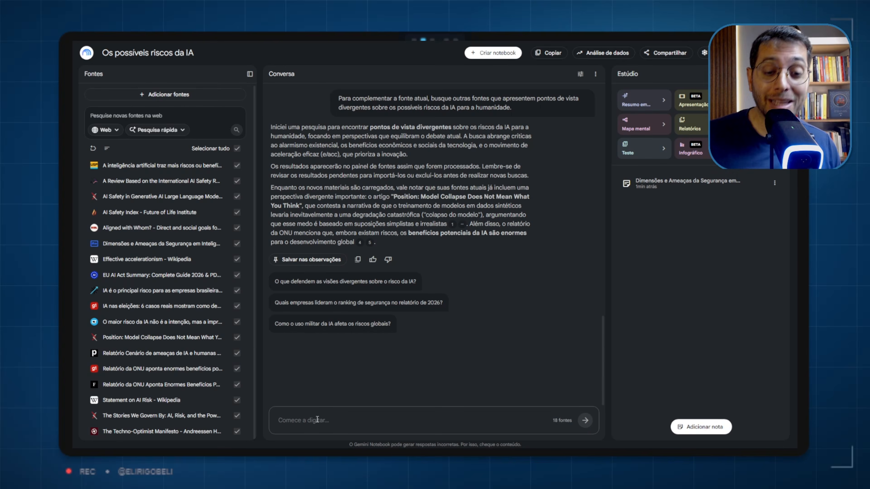
text(Com base nas fontes atuais, identifique assuntos ou pontos de vista que ainda estão pouco abordados e encontre novas fontes confiáveis para preencher essas lacunas.)
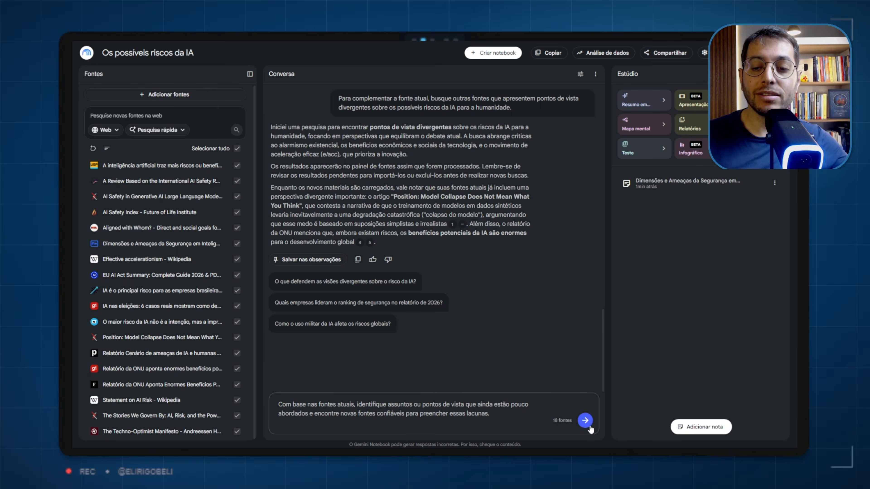
click(585, 421)
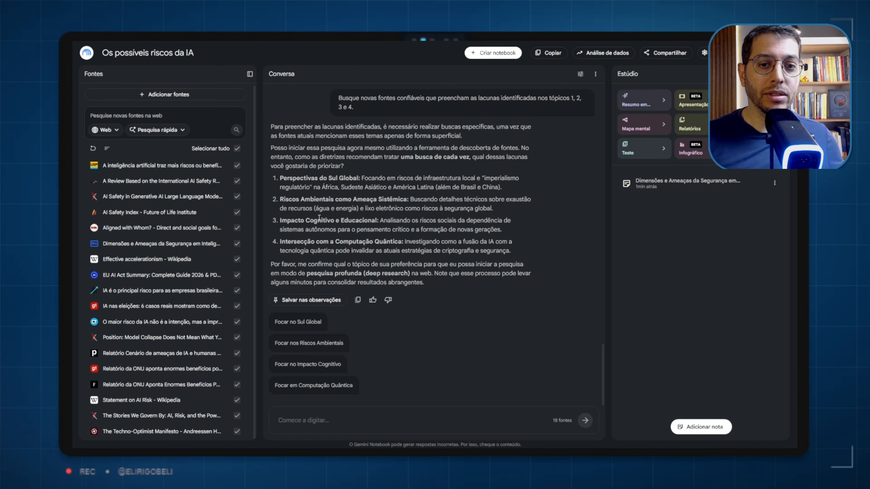
Start the deep research with the suggested focus on Sul Global, and check its progress against the proposed research topics
click(310, 328)
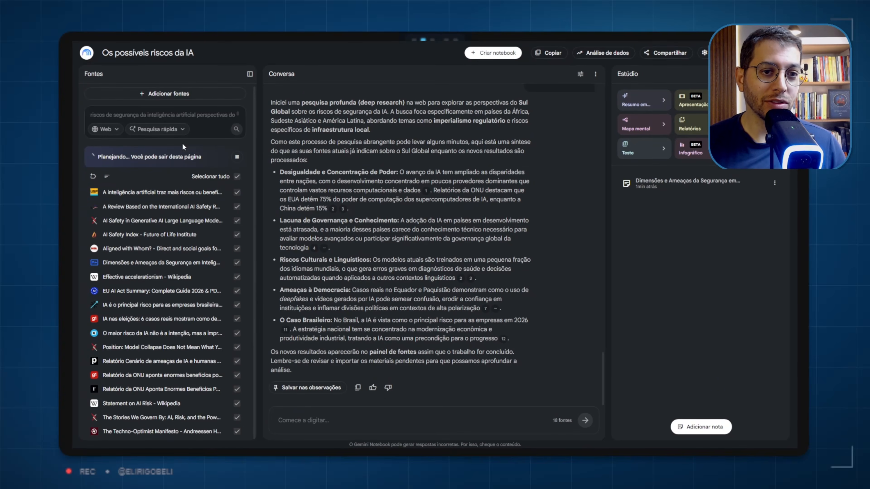
drag(98, 158, 162, 165)
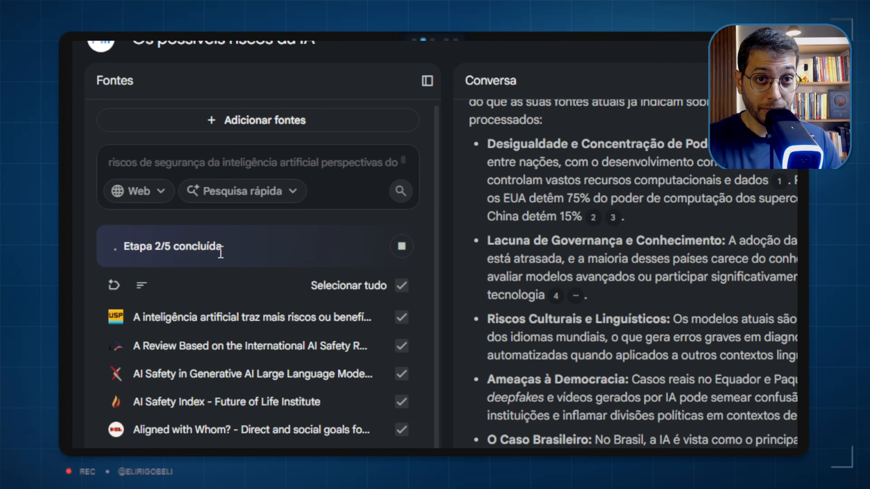
scroll(337, 198, up, 8)
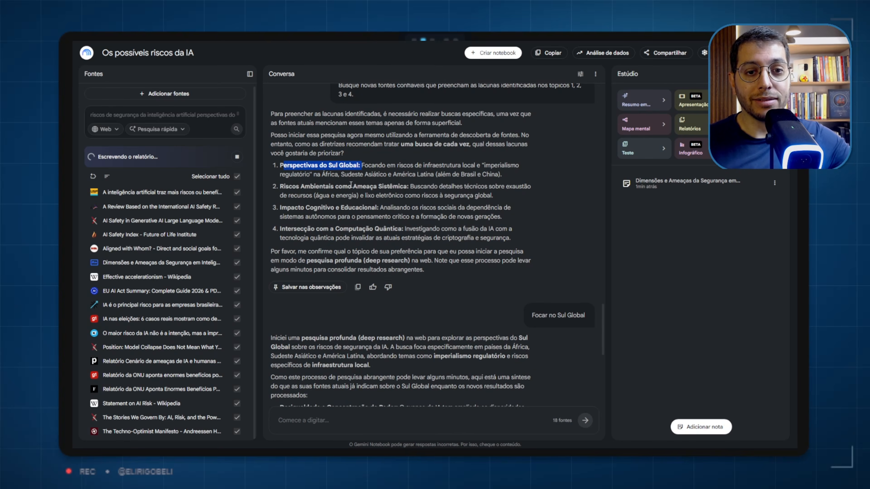
scroll(313, 160, down, 1)
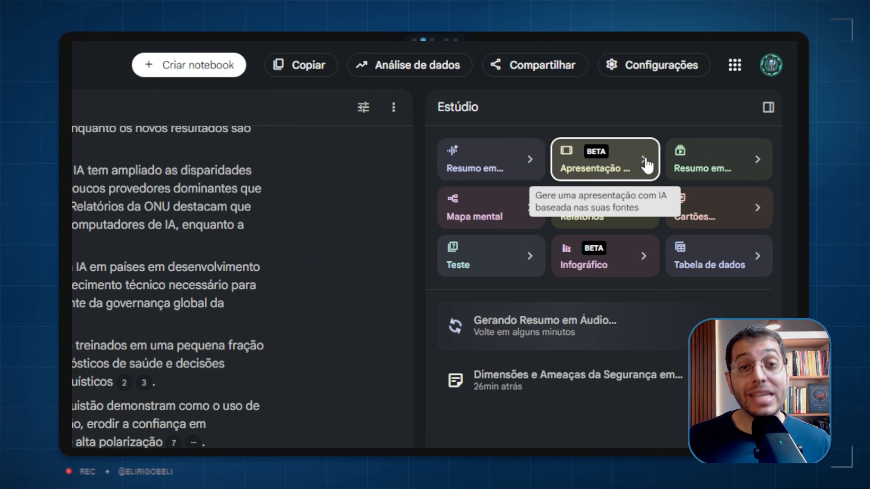
Compare the slide presentation formats, keep Apresentação detalhada with Padrão duration in português (Brasil), and generate the presentation
click(645, 157)
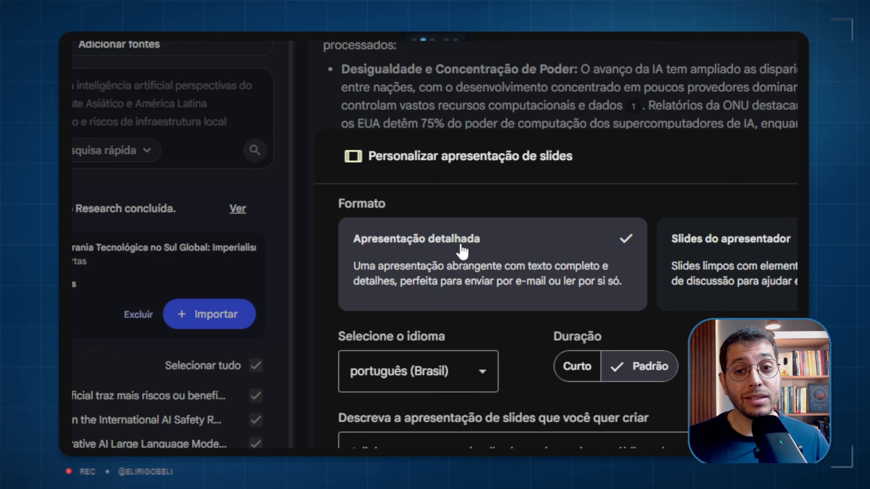
click(756, 266)
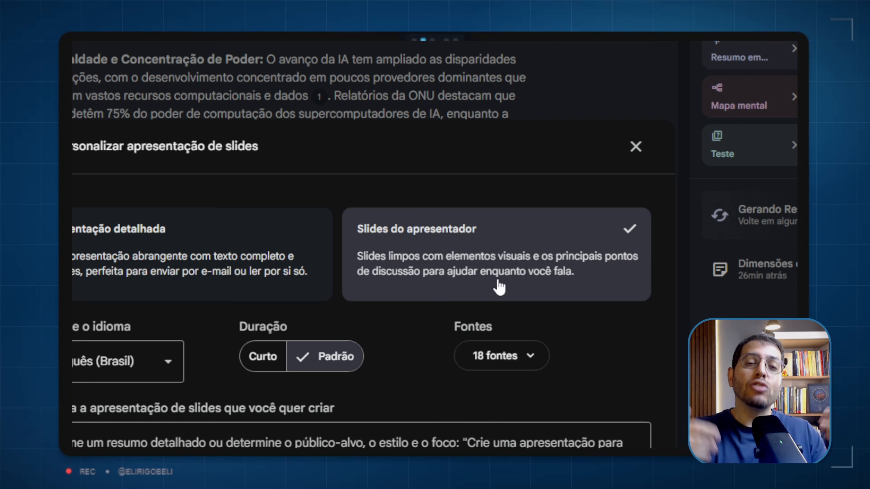
click(147, 269)
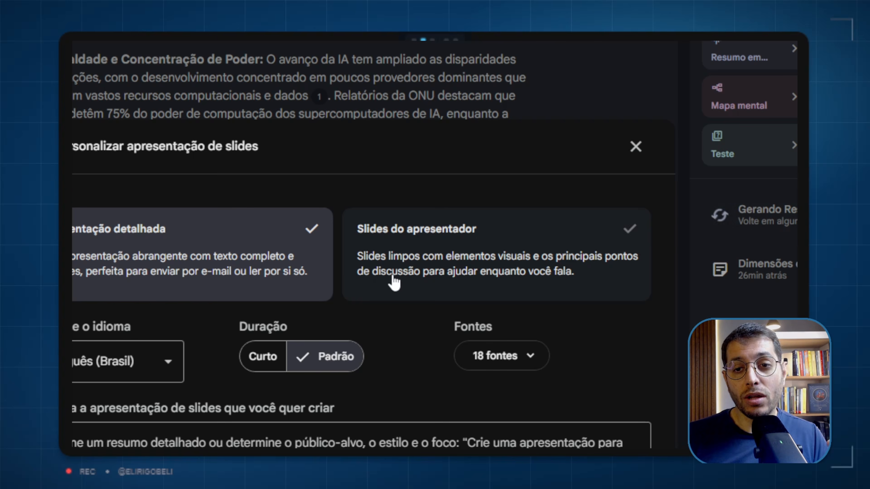
click(472, 253)
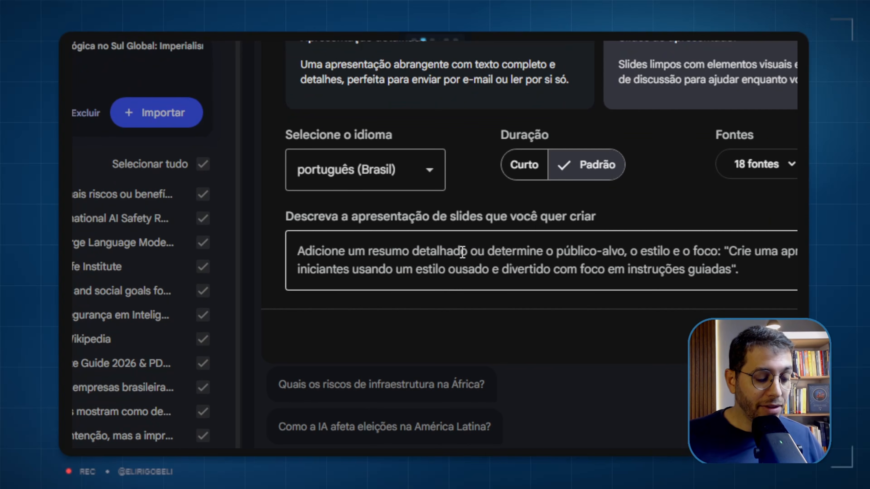
click(444, 66)
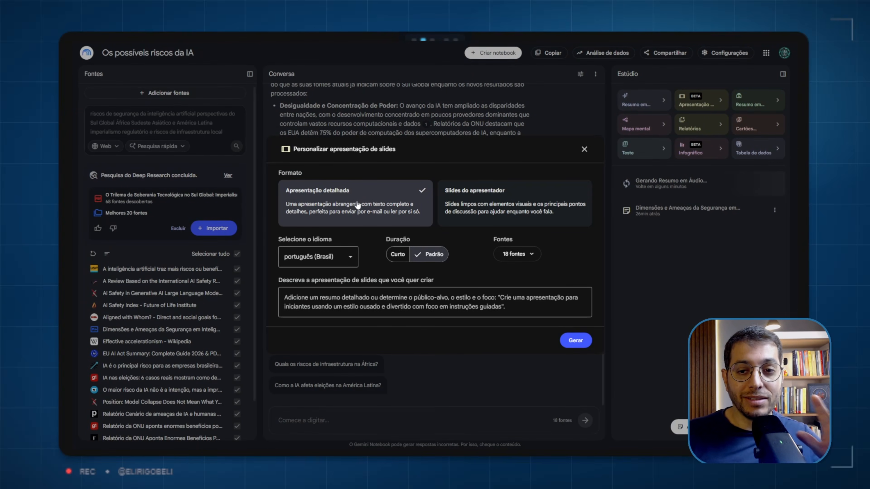
click(576, 341)
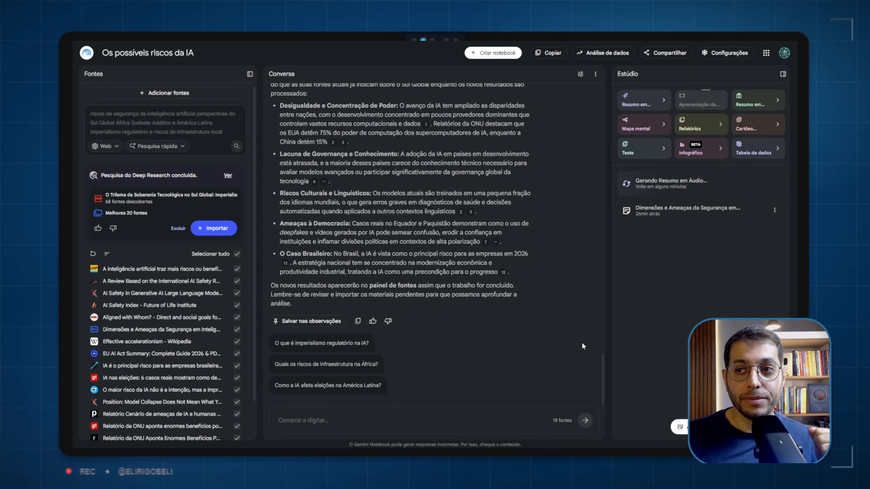
Open the video summary customization, try the Resumo format, and set the format back to Vídeo explicativo
click(777, 101)
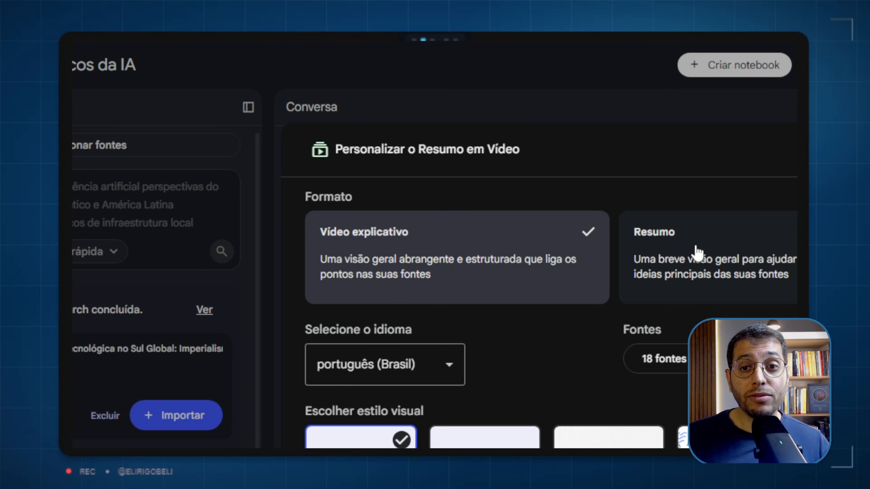
click(711, 250)
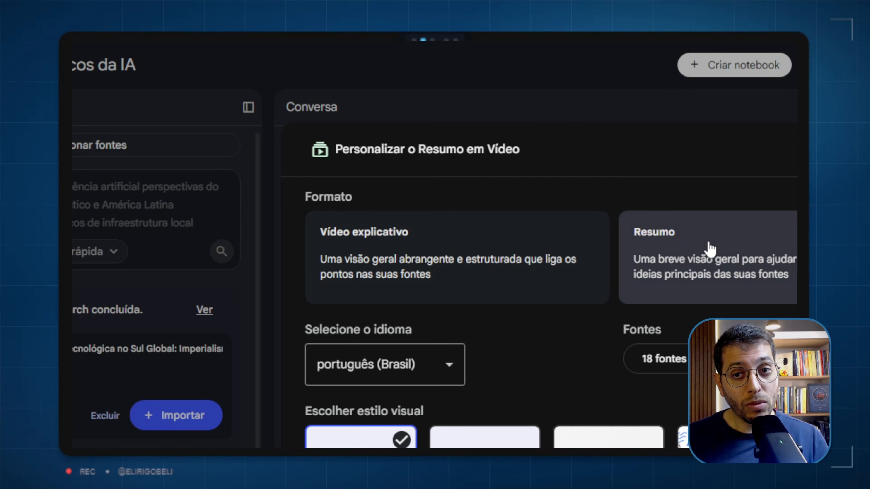
click(528, 242)
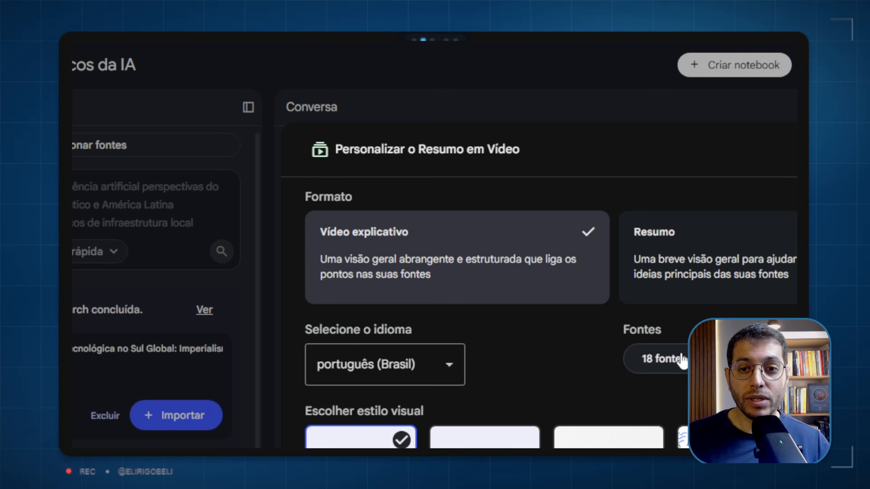
scroll(562, 360, down, 1)
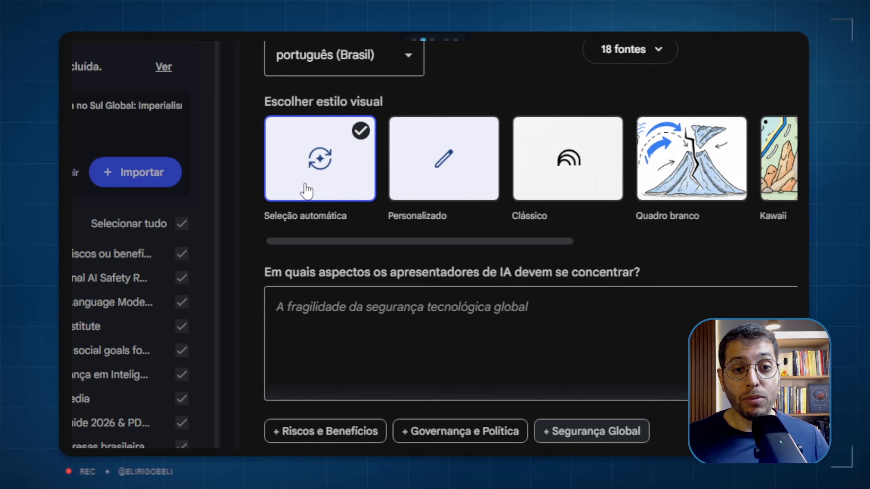
Try the video's visual styles from Personalizado through Dobradura, choose Impressão retrô, and generate the explanatory video
click(449, 165)
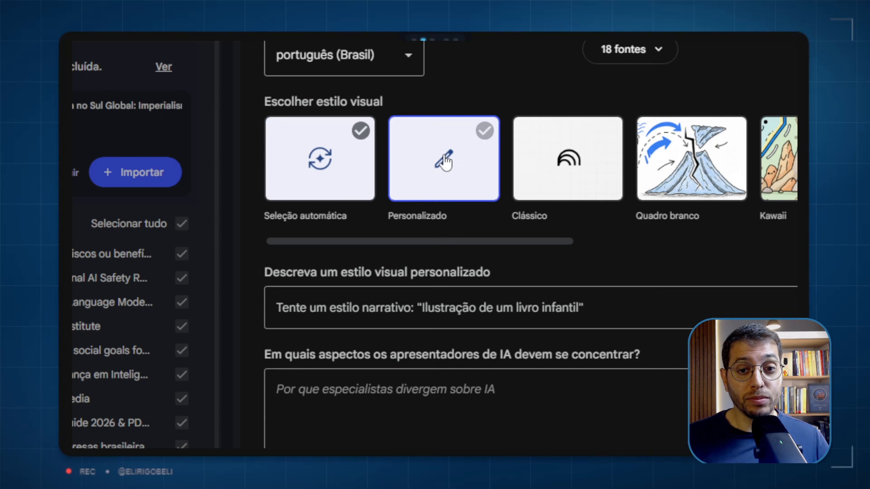
scroll(446, 161, down, 2)
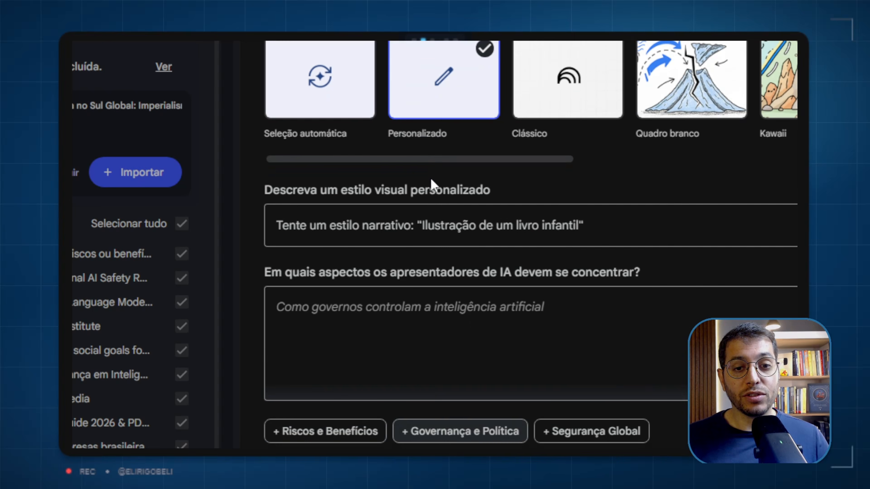
click(397, 223)
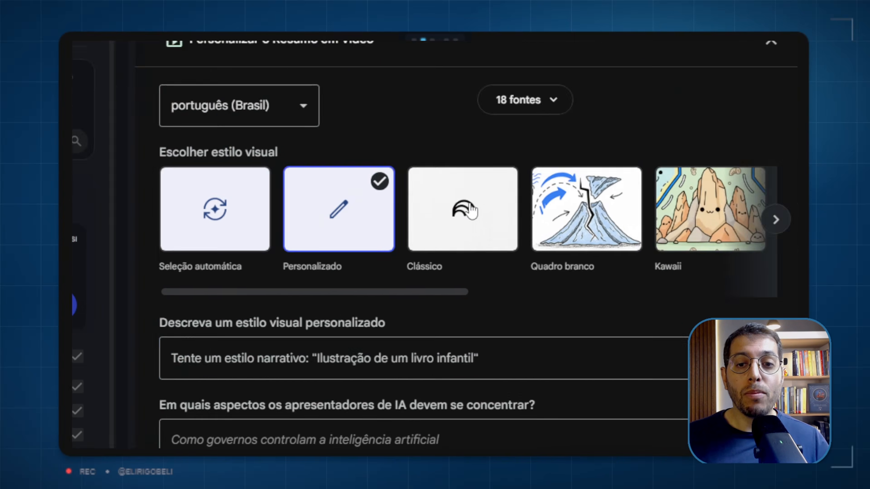
click(572, 73)
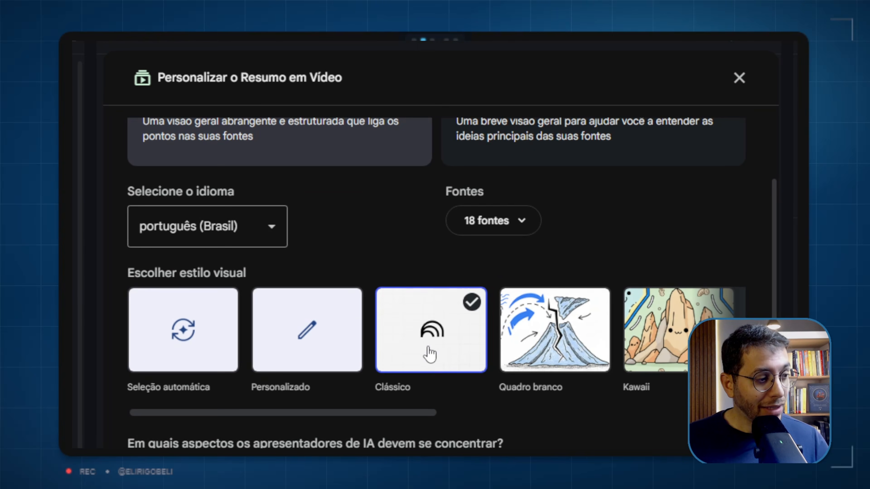
click(575, 334)
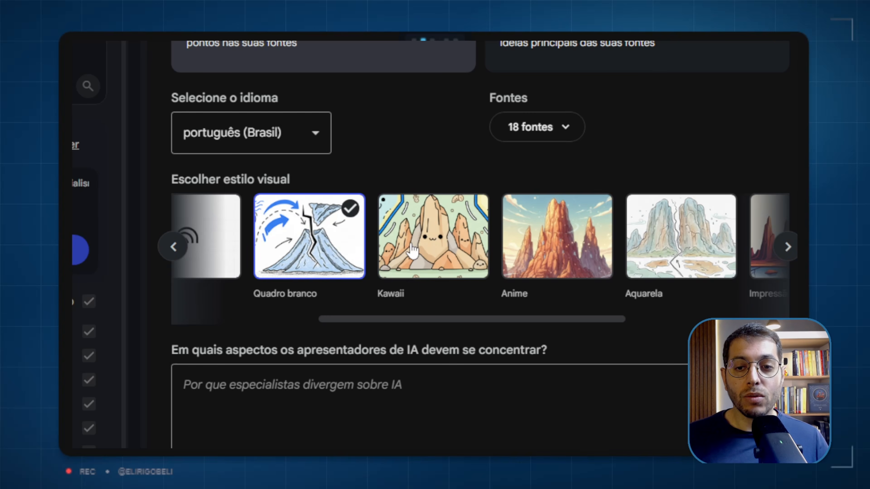
click(413, 252)
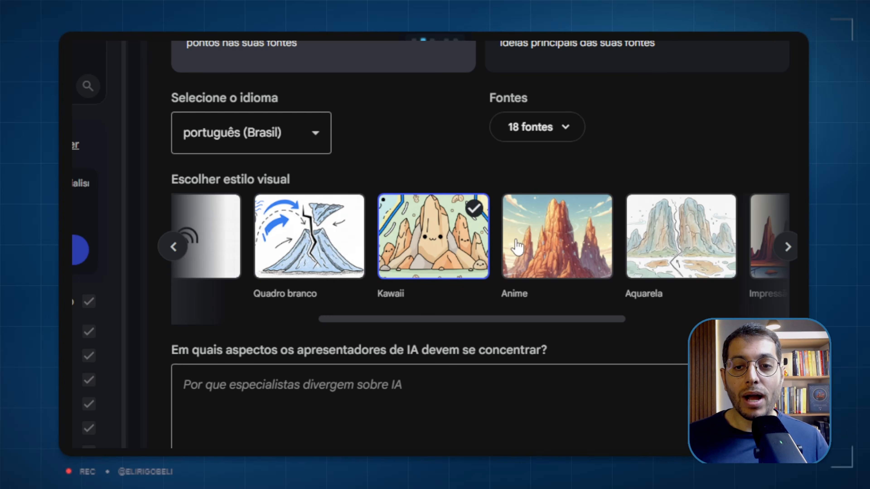
click(569, 244)
click(673, 255)
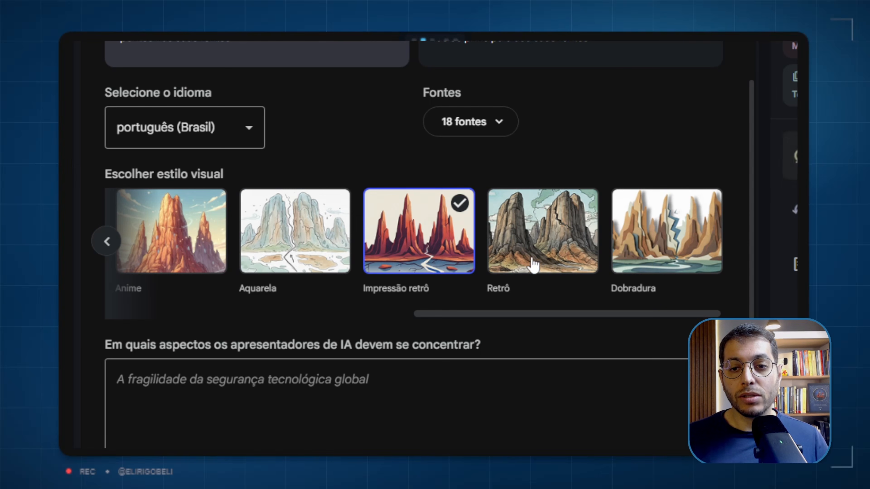
click(548, 258)
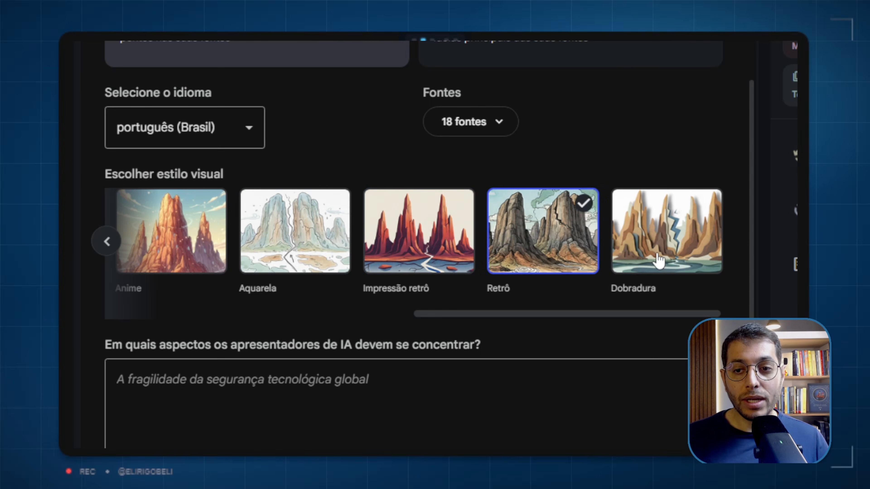
click(659, 261)
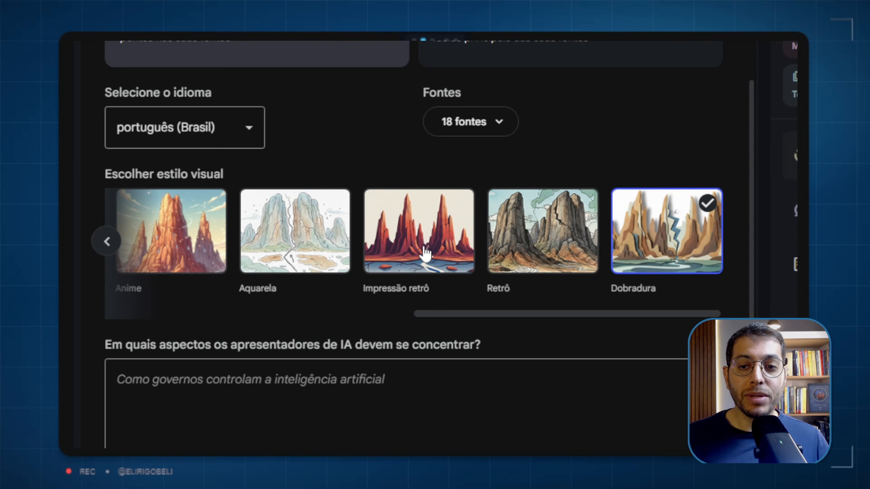
click(426, 254)
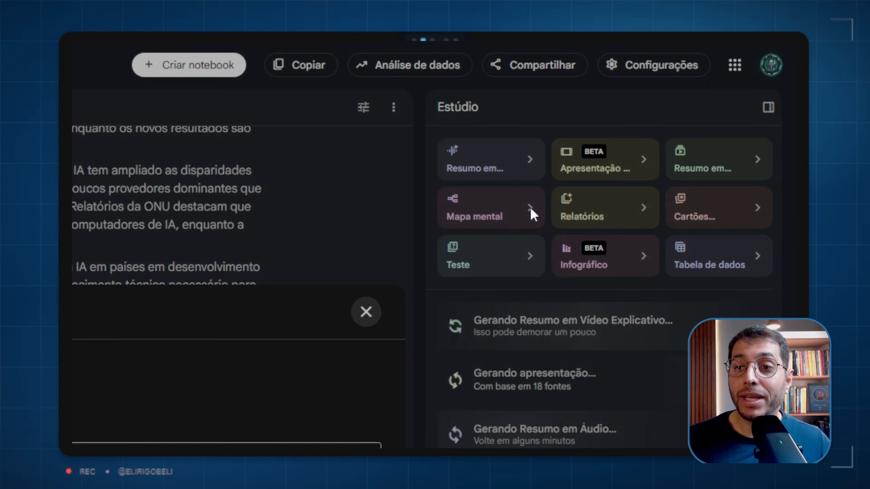
Generate a mind map from the notebook's sources
click(527, 76)
click(536, 352)
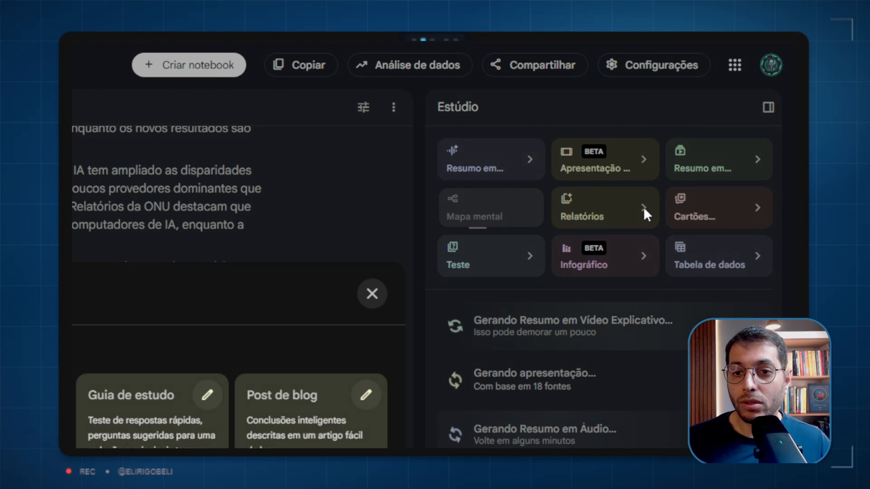
Open report creation and examine the editable prompt of Documento de resumo and the blank description of Crie do zero
click(644, 207)
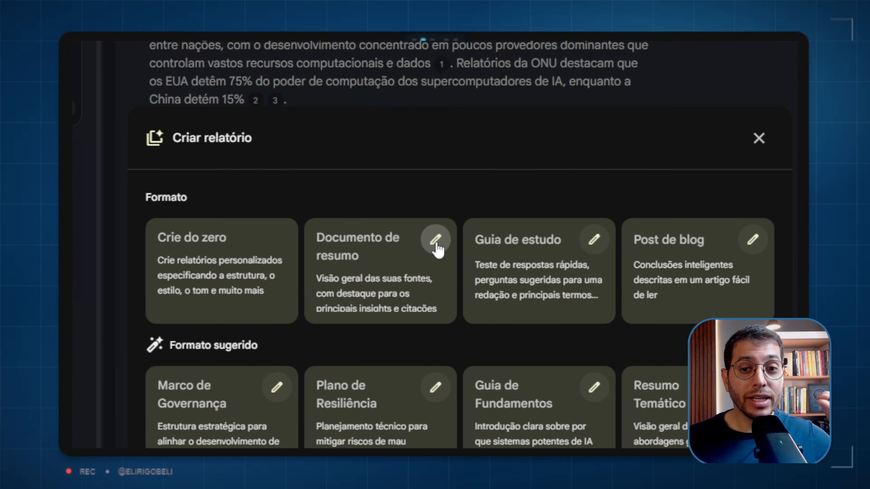
click(436, 242)
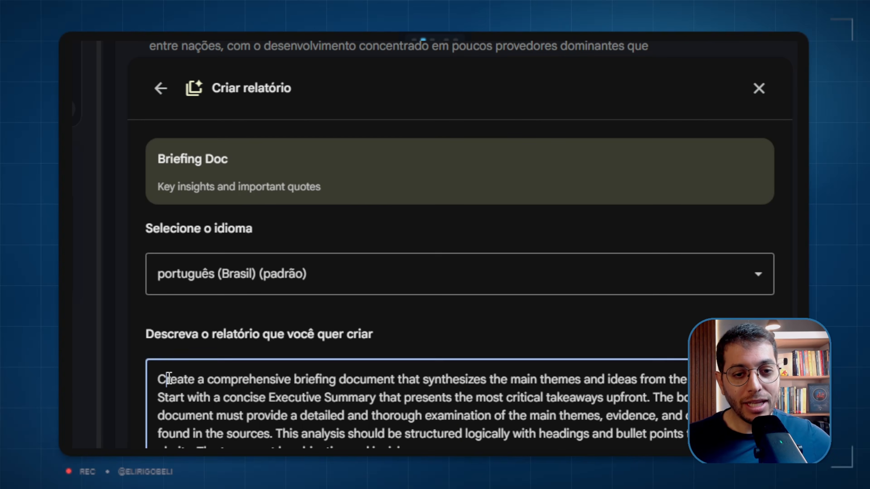
drag(166, 379, 386, 452)
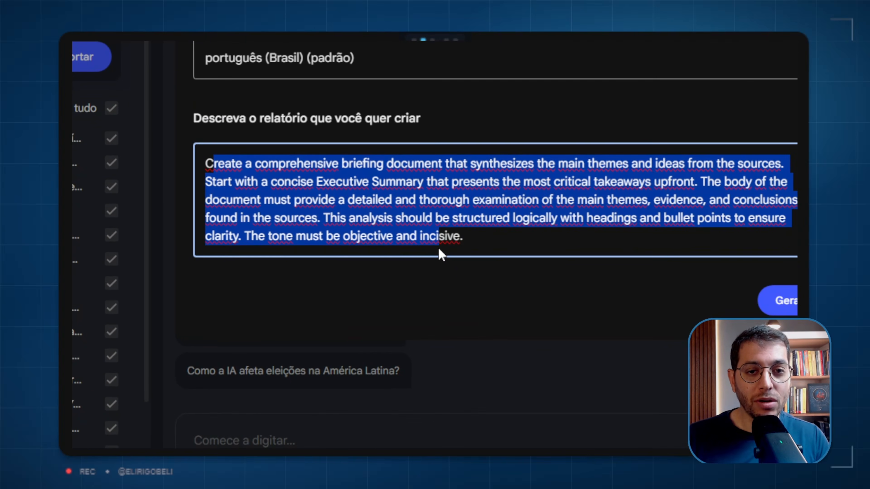
click(396, 225)
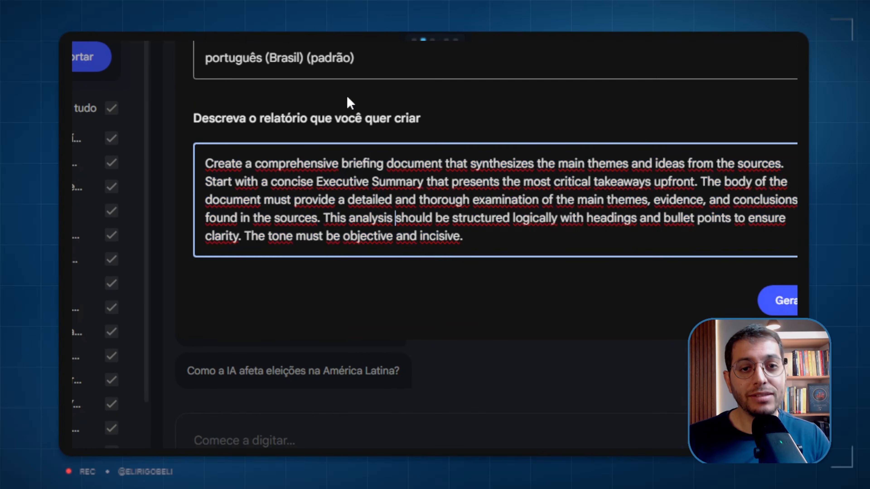
click(417, 210)
click(461, 291)
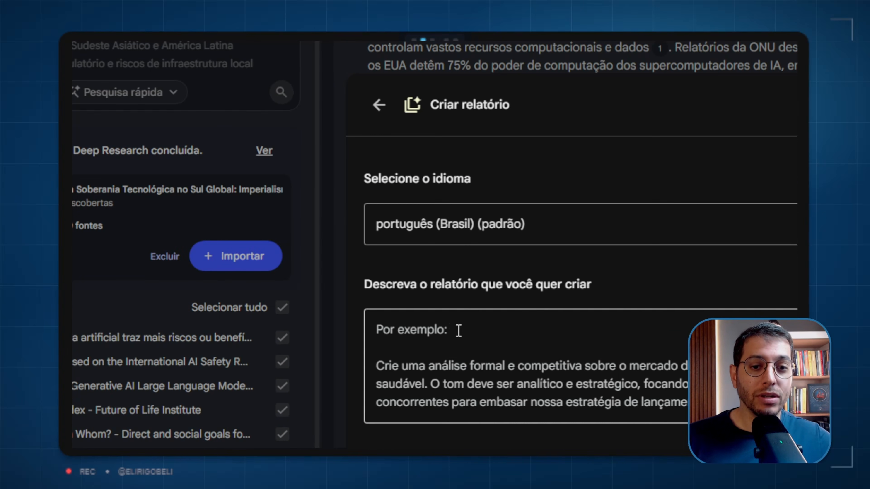
click(453, 366)
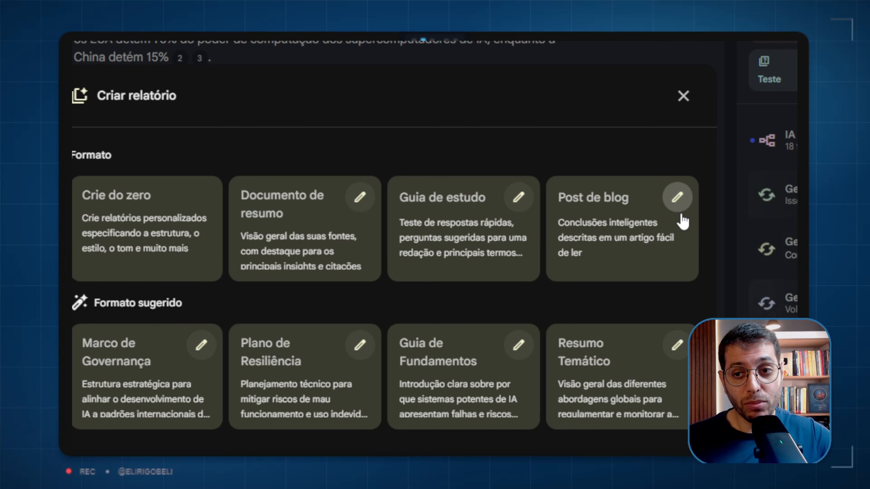
Check the customization options of the Post de blog format, return to the report formats, and generate a report from the sources
click(678, 201)
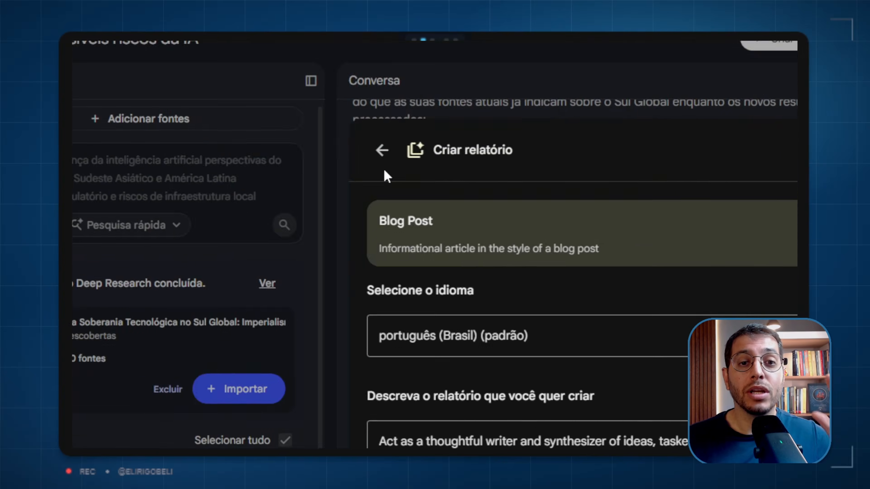
click(382, 151)
click(434, 248)
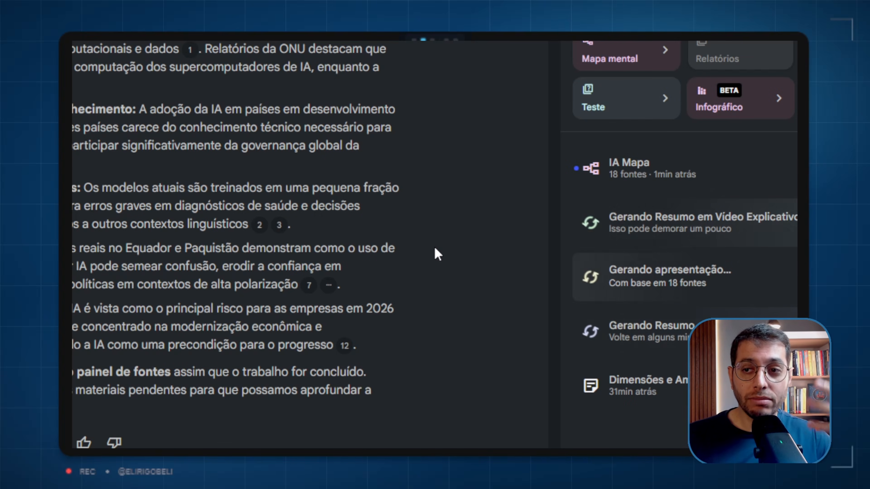
Try the study card amounts and difficulty levels, choose Padrão cards with Difícil difficulty, and generate the study cards
click(758, 208)
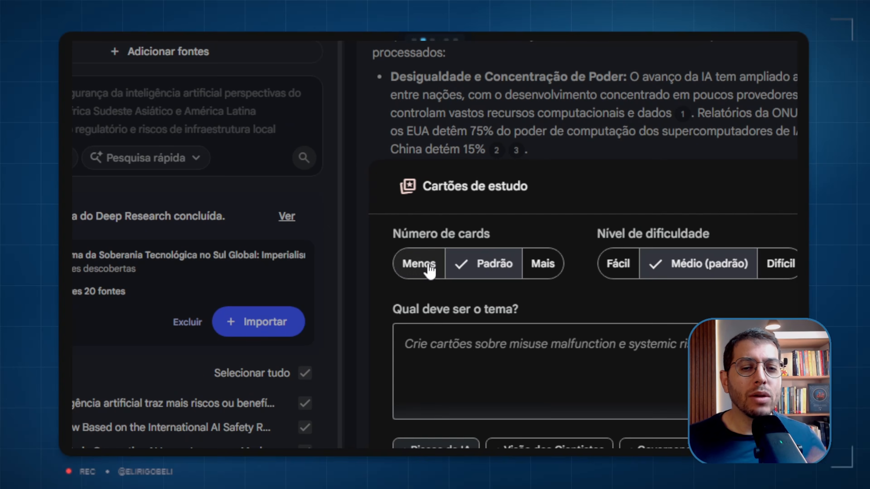
click(430, 271)
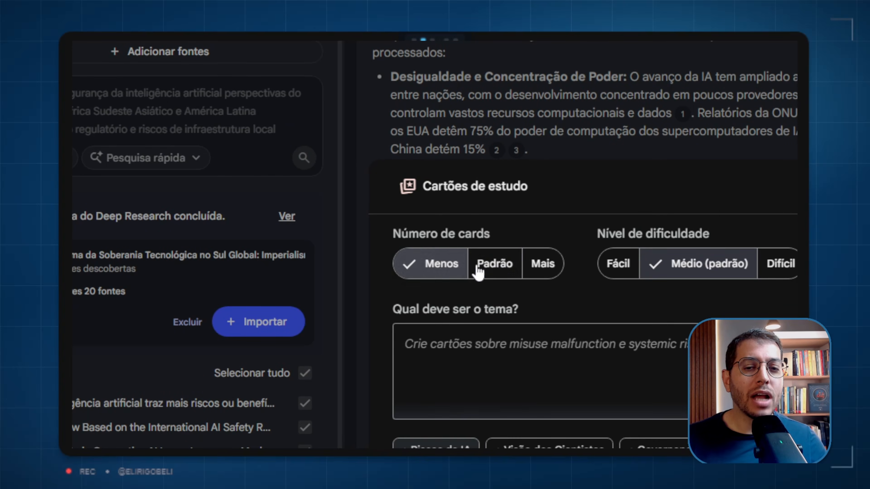
click(497, 268)
click(552, 270)
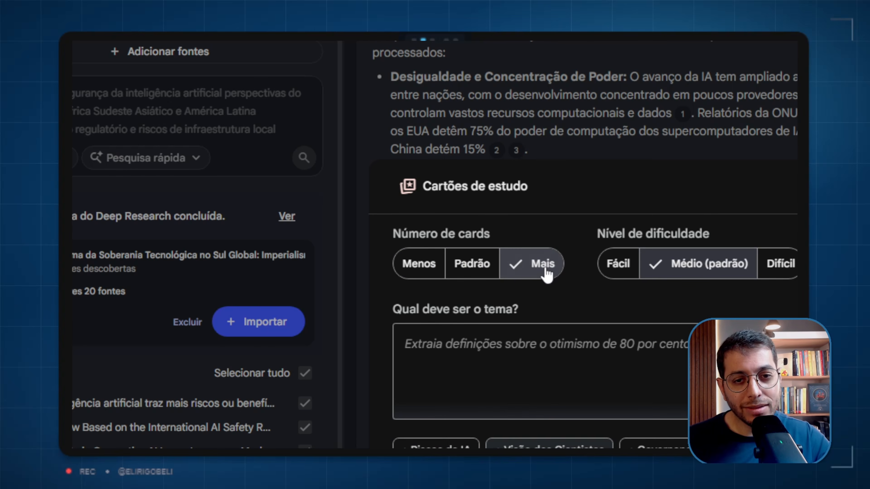
click(482, 266)
click(617, 267)
click(706, 275)
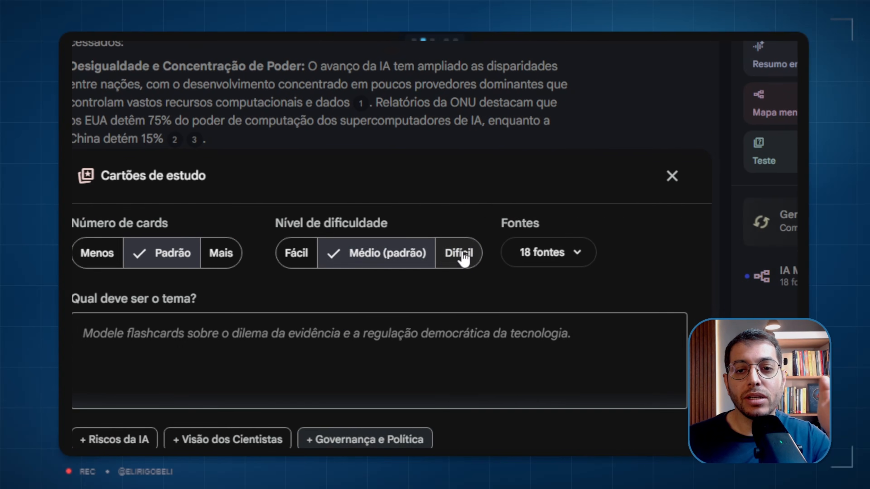
click(785, 265)
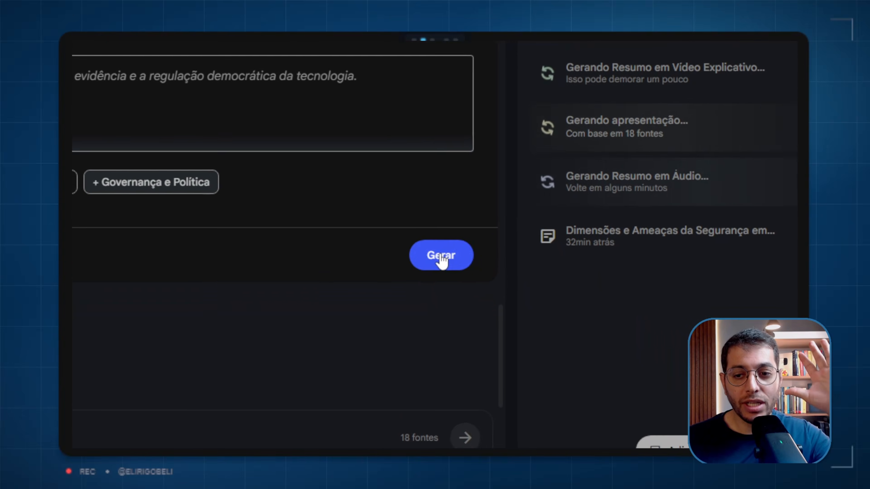
click(441, 256)
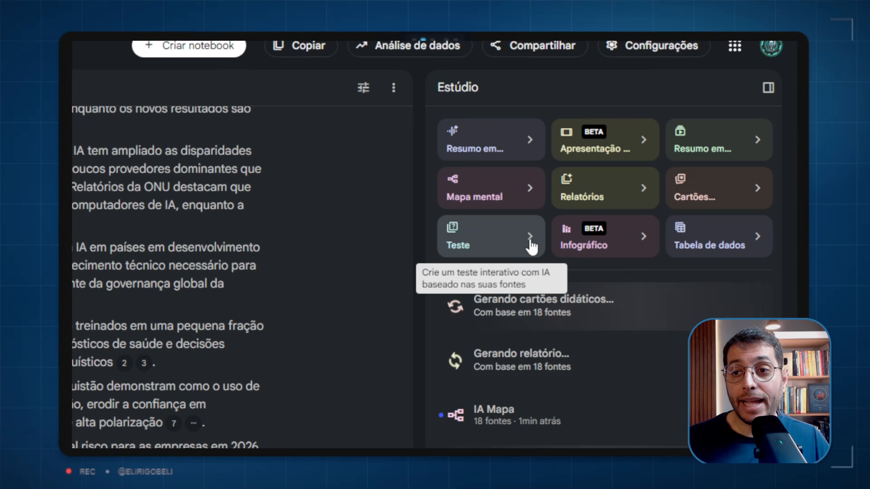
Open the Teste customization and examine its question amount, difficulty and topic options
click(531, 242)
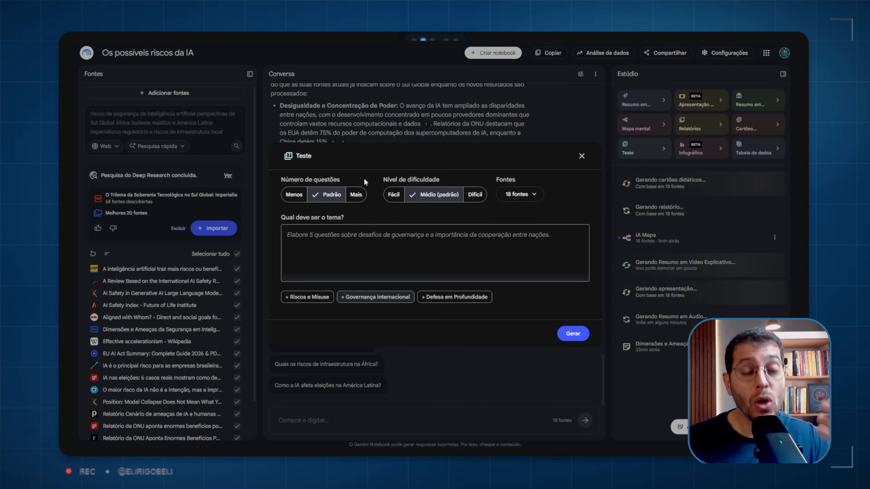
click(394, 195)
click(376, 231)
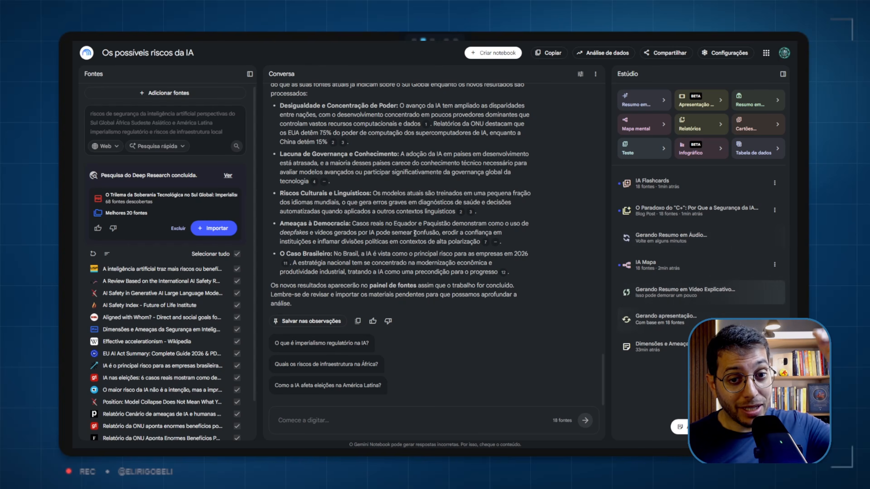
scroll(415, 234, up, 10)
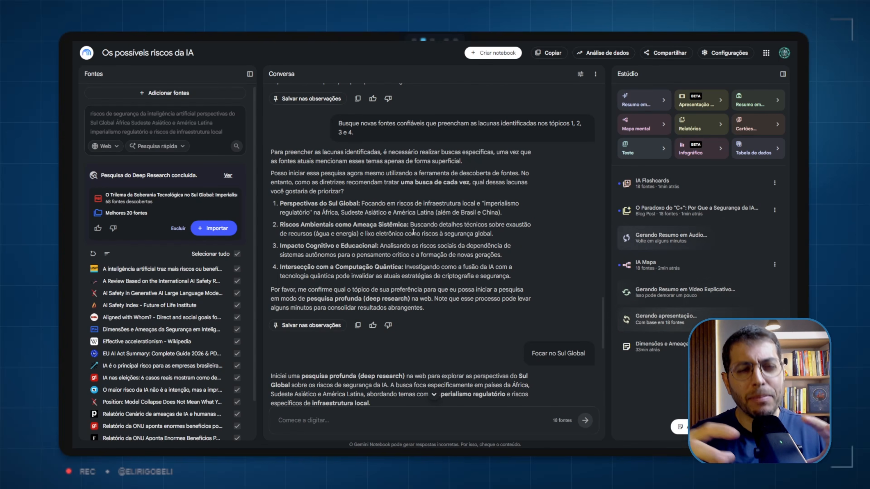
scroll(413, 233, down, 4)
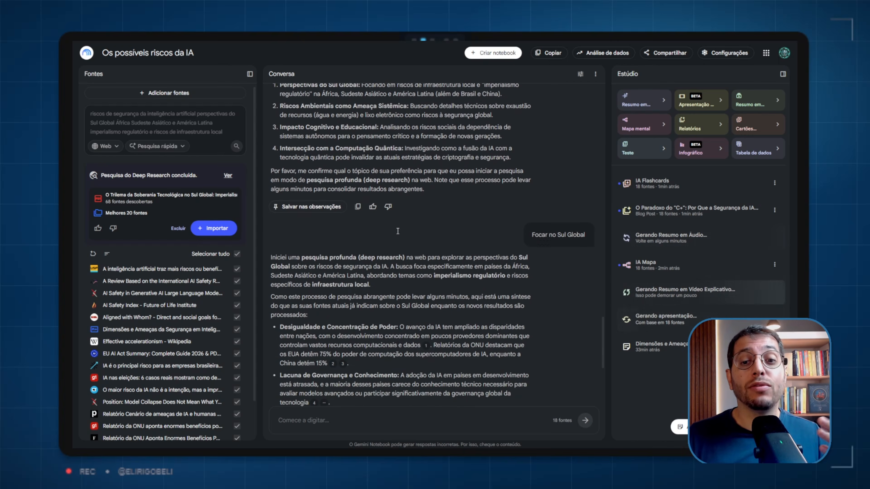
scroll(398, 231, down, 1)
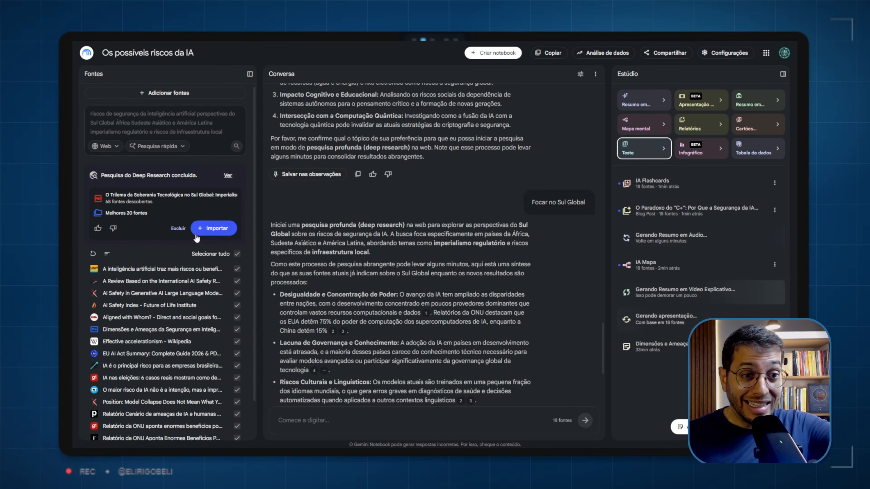
scroll(202, 287, down, 1)
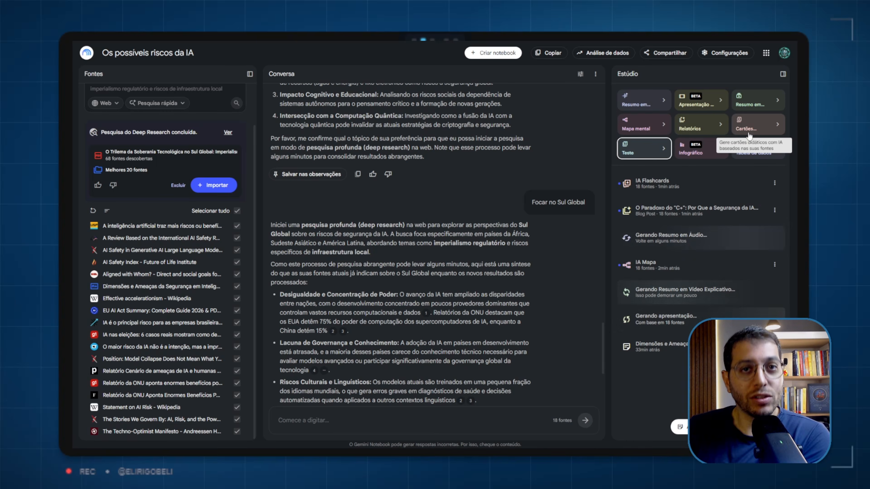
Generate a quiz from the 18 sources with Padrão questions and Médio (padrão) difficulty
click(644, 149)
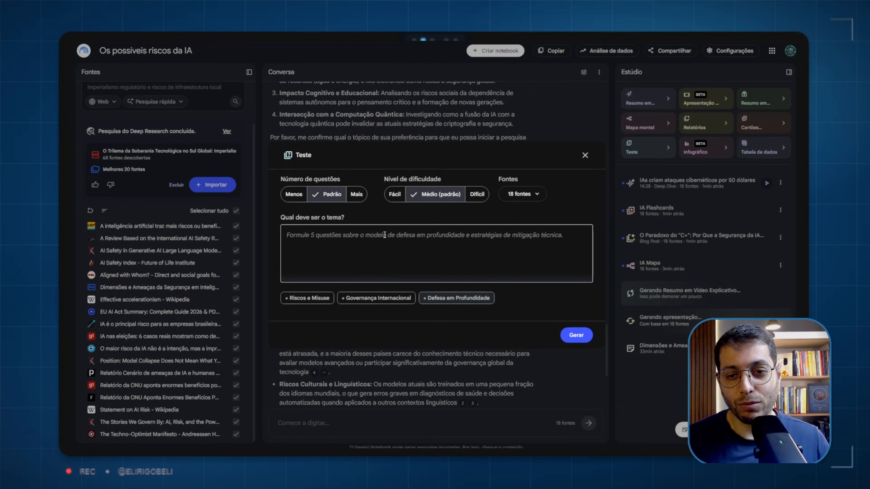
click(585, 335)
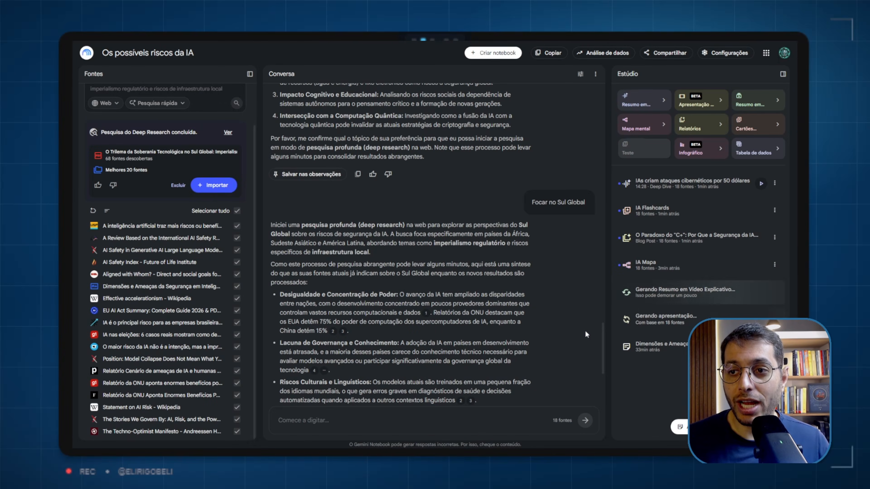
Open the infographic customization, try the Retrato and Quadrado orientations, and set the orientation back to Paisagem
click(641, 244)
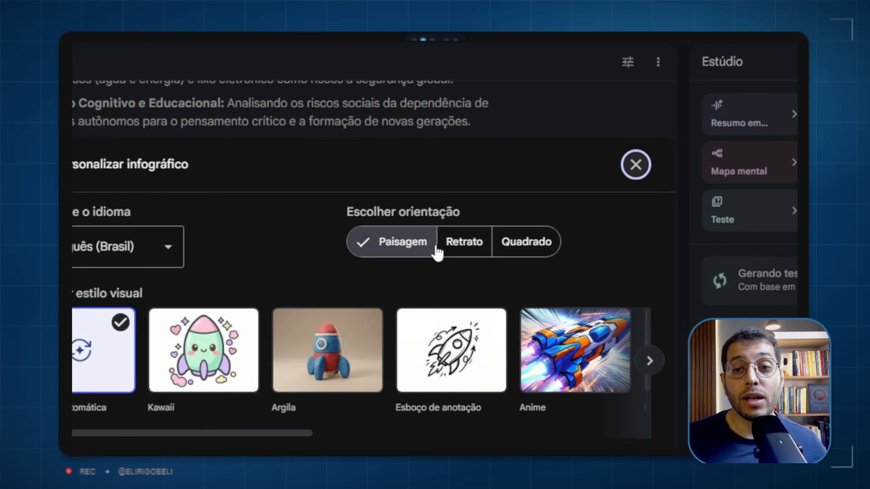
click(466, 248)
click(543, 246)
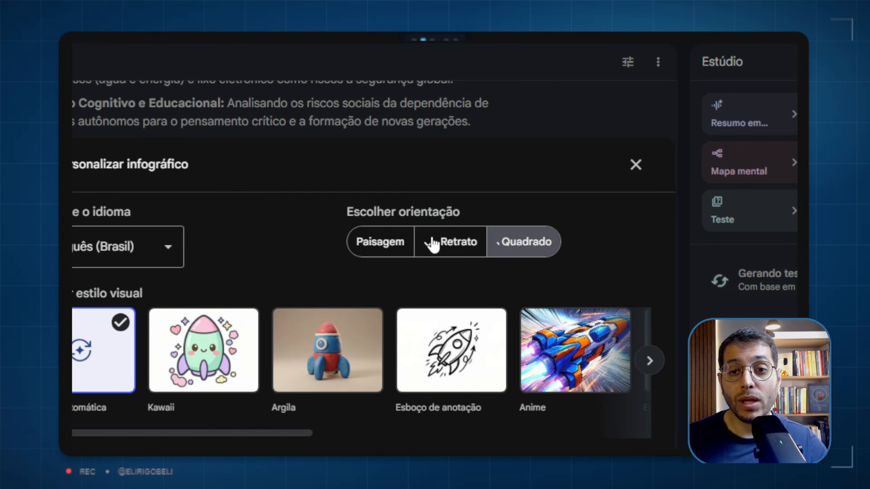
click(376, 241)
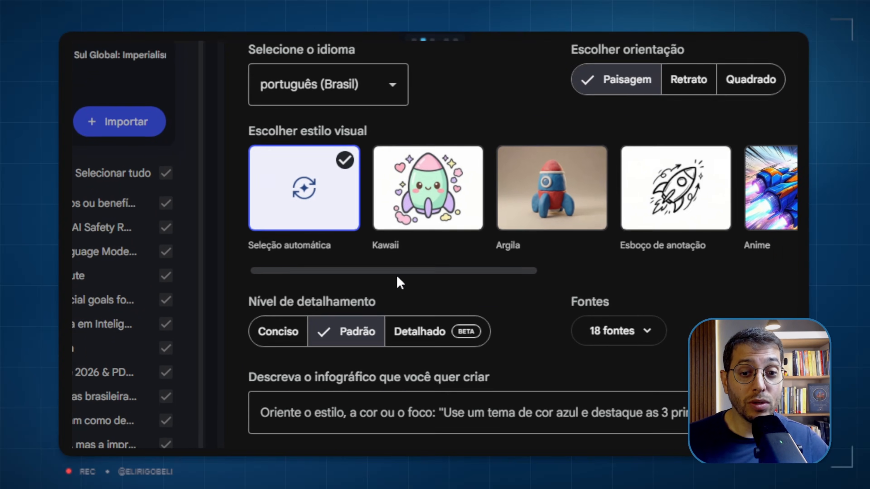
Browse the infographic's visual styles, try the Conciso, Padrão and Detalhado detail levels, and generate the infographic
scroll(435, 249, right, 10)
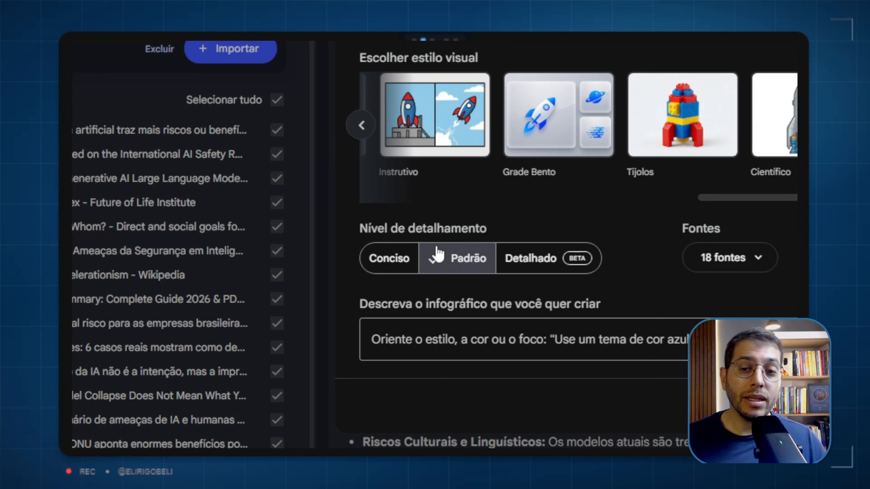
click(397, 271)
click(460, 272)
click(548, 269)
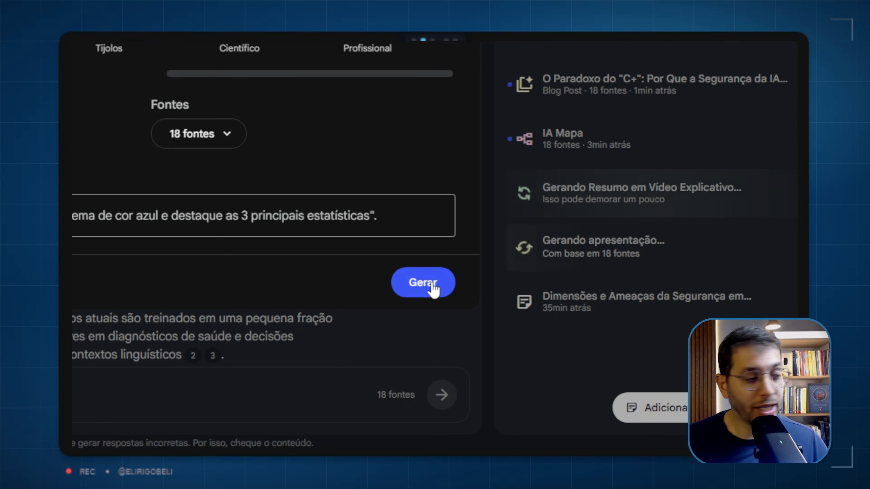
click(432, 287)
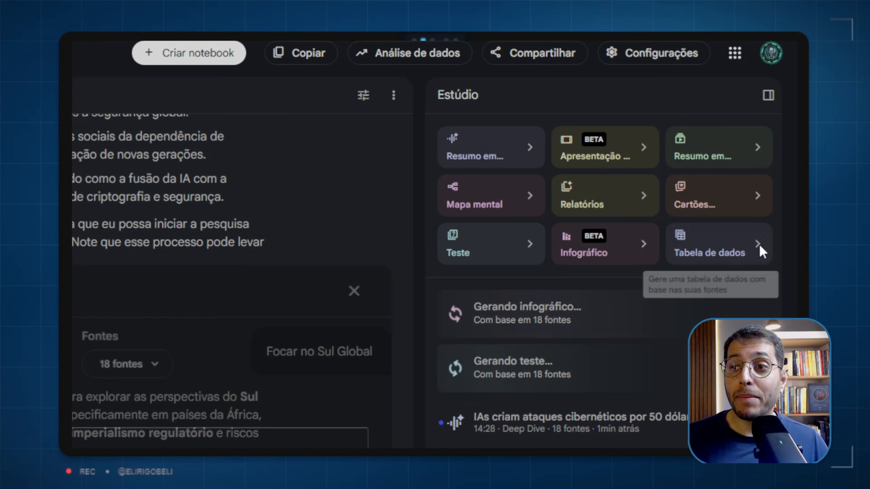
Generate a data table in português (Brasil) from the 18 sources, leaving its description blank
click(759, 245)
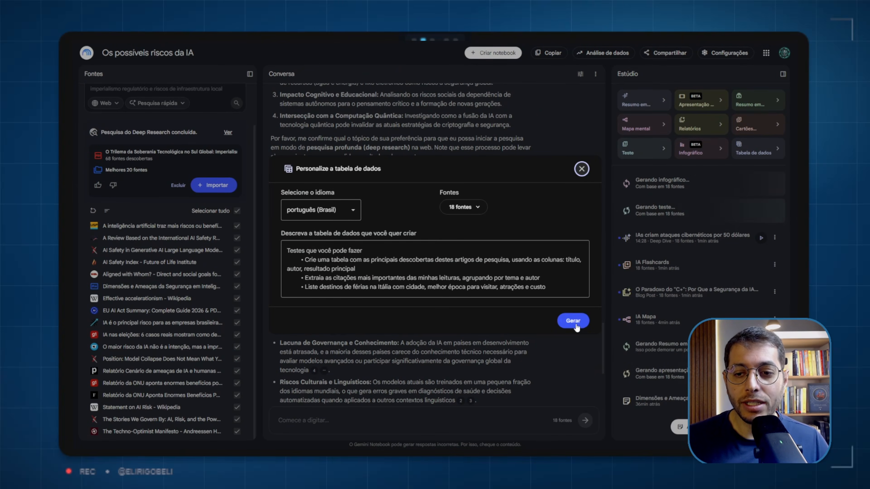
click(574, 322)
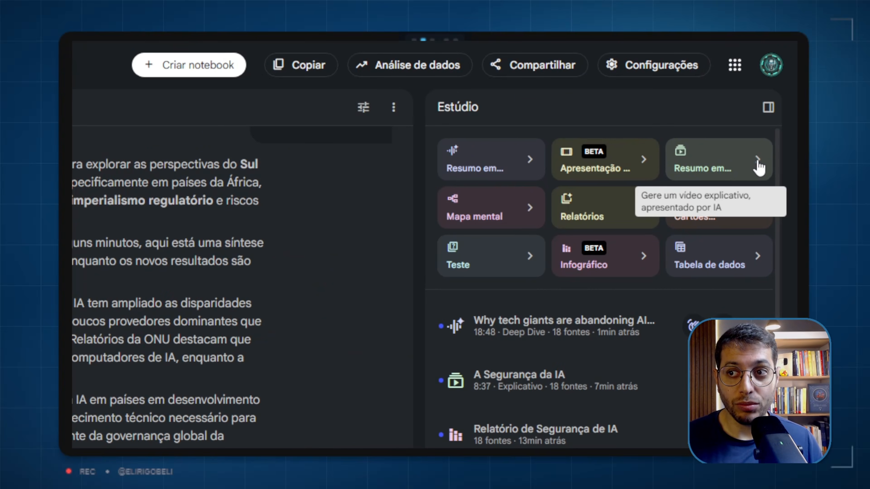
Open the video overview option, check the output language in the settings, and close them without changes
click(757, 166)
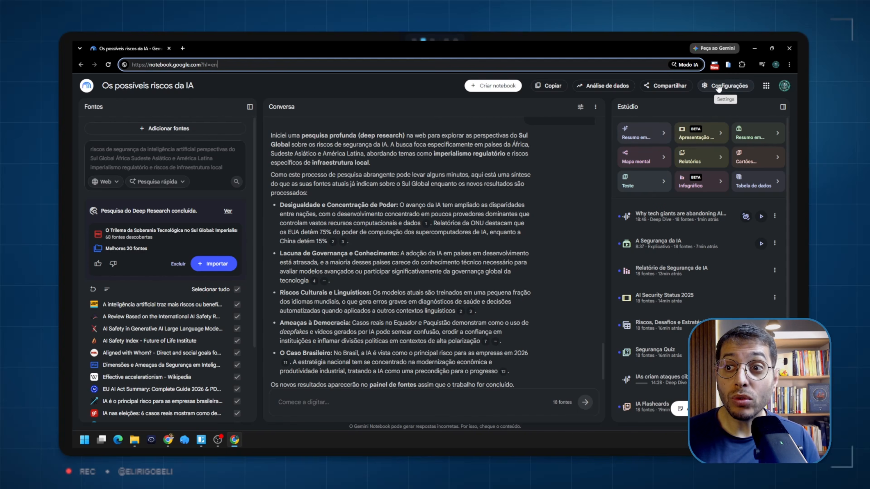
click(726, 85)
click(687, 158)
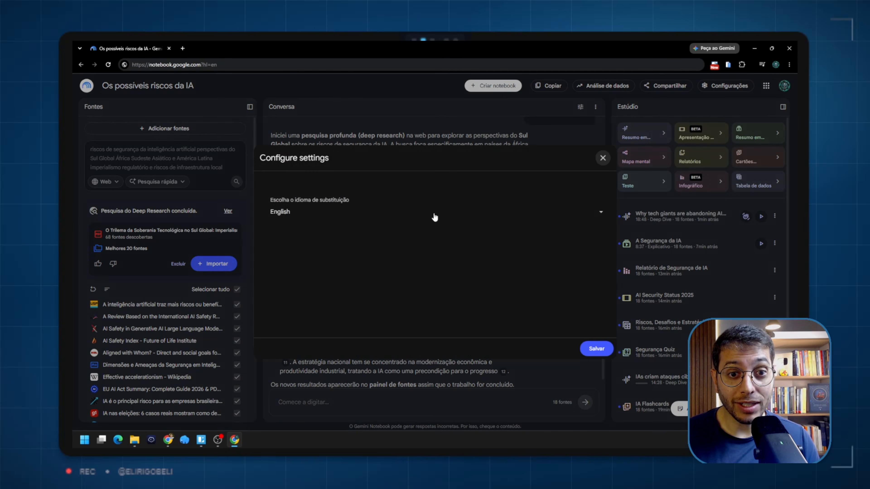
click(602, 159)
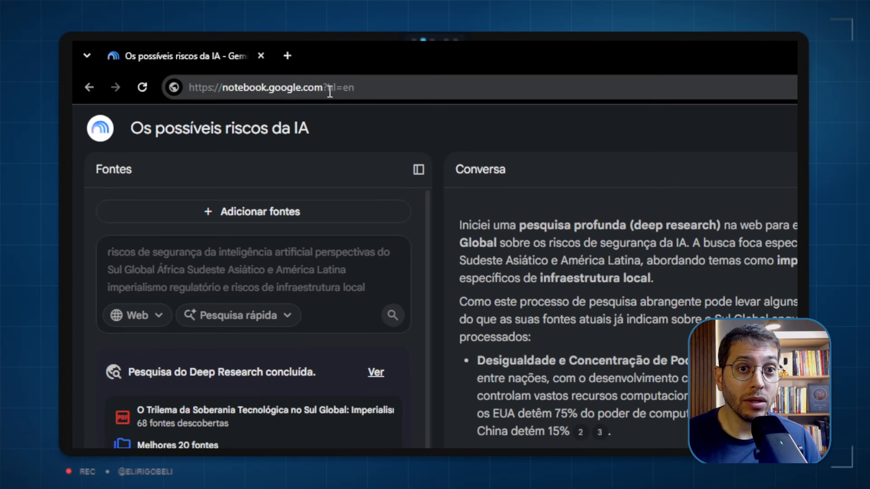
Load notebook.google.com?hl=en to switch the interface to English and reopen the notebook Os possíveis riscos da IA
drag(323, 89, 350, 89)
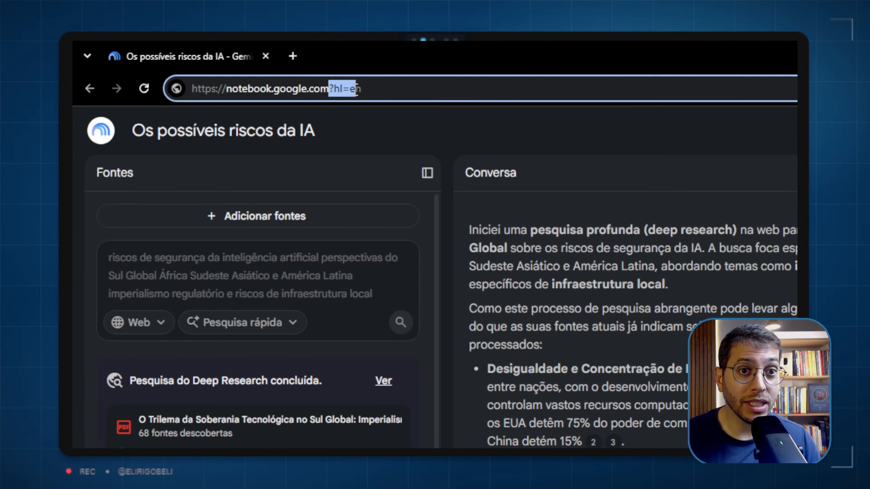
drag(232, 89, 307, 83)
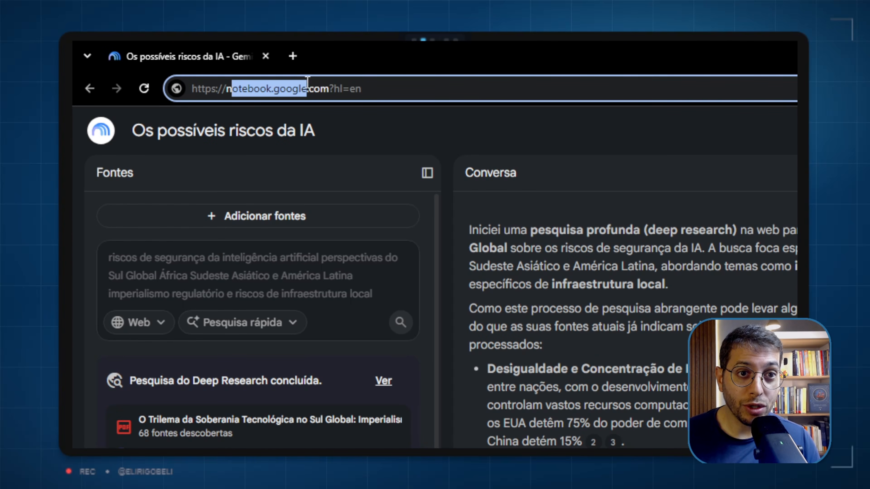
click(331, 88)
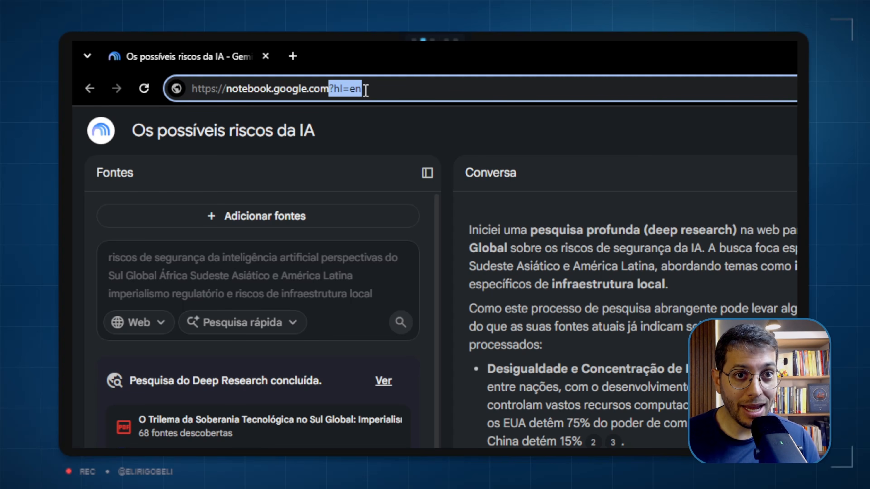
key(Return)
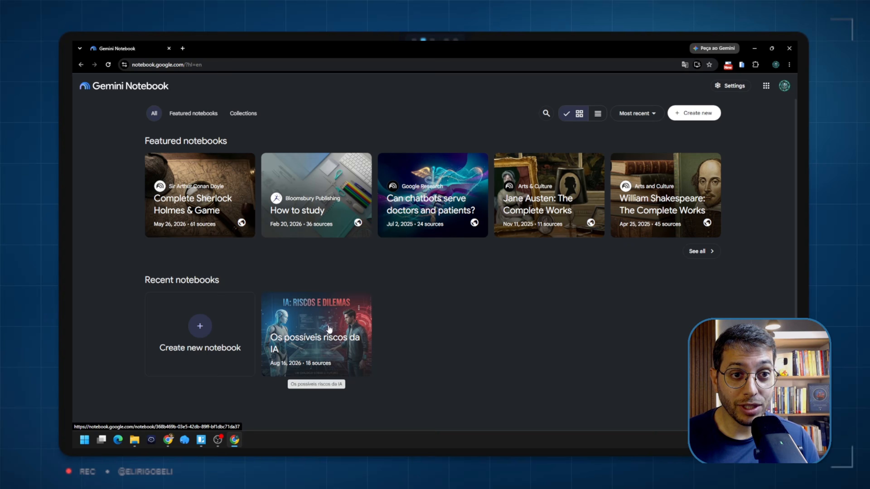
click(329, 328)
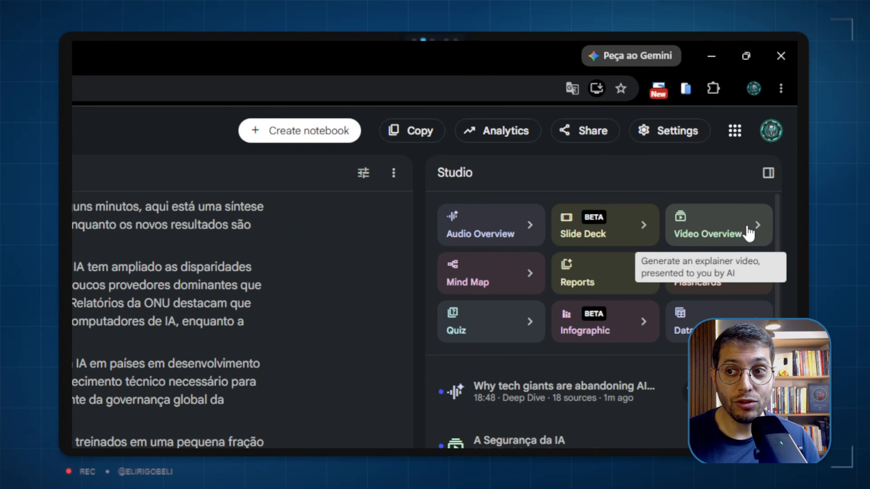
Open the Video Overview option, and generate a video overview in the notebook Governance and Ethics in the Era of Frontier AI
click(748, 229)
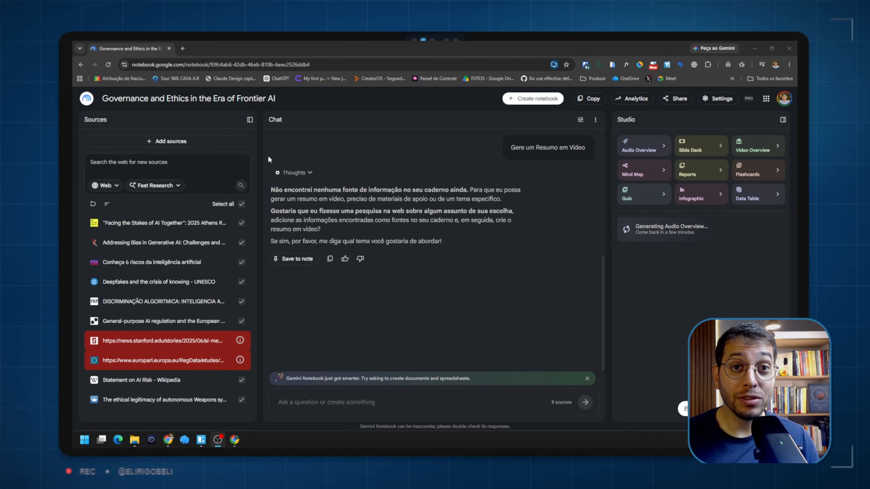
click(752, 151)
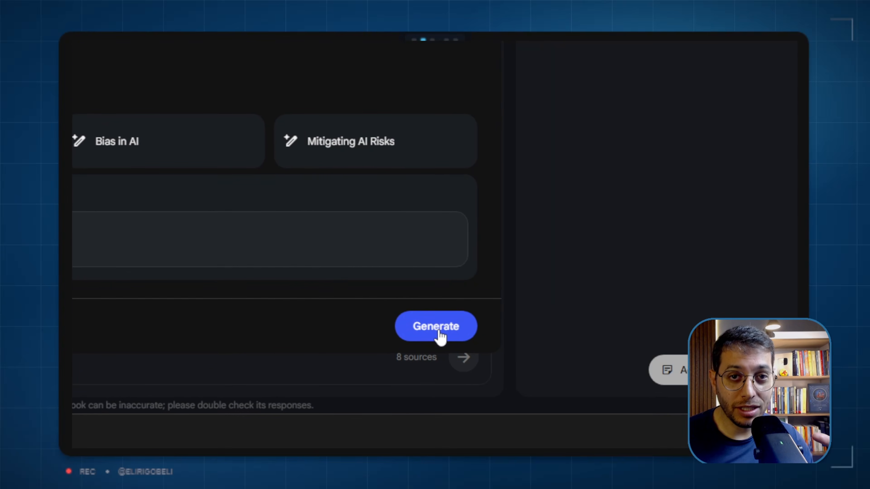
click(440, 332)
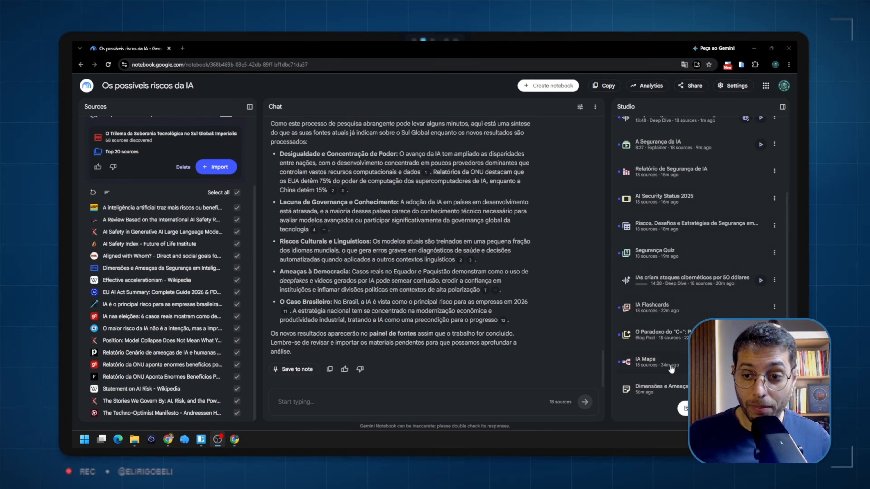
Open the IA Mapa mind map and explore its Capabilities and Limitations, Risk Classification, and Systemic and Societal branches
click(669, 365)
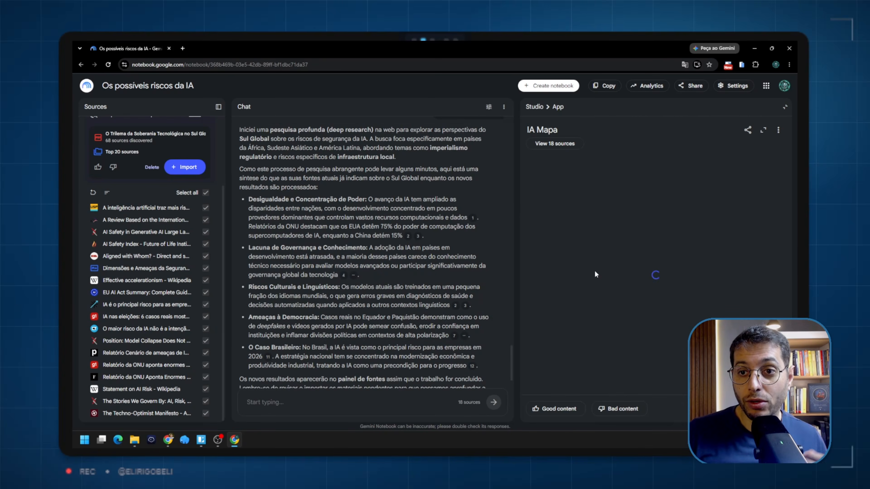
drag(519, 213, 486, 213)
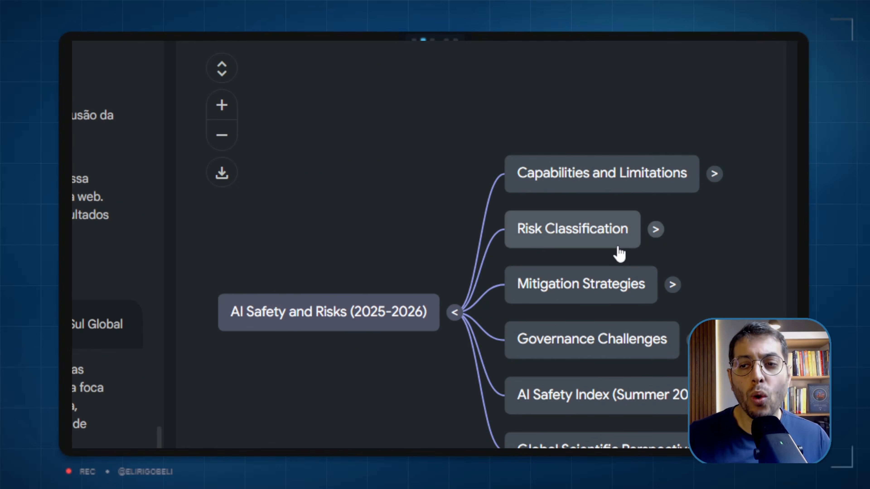
click(714, 174)
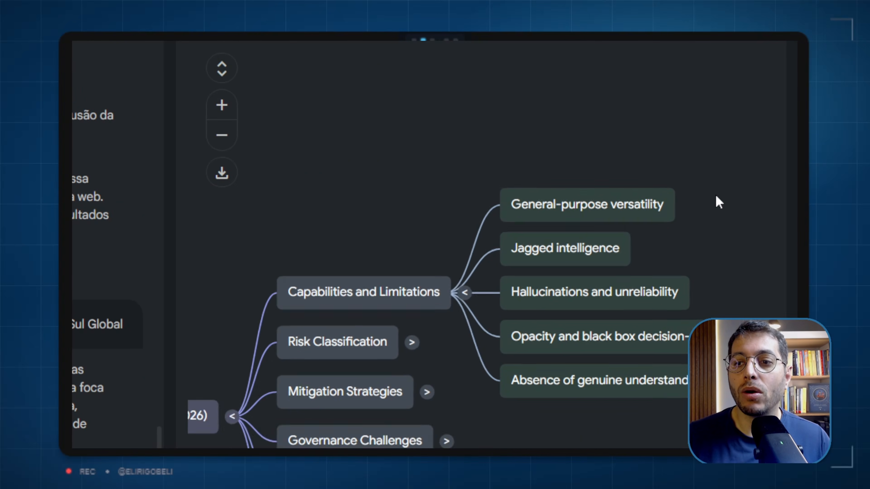
click(421, 311)
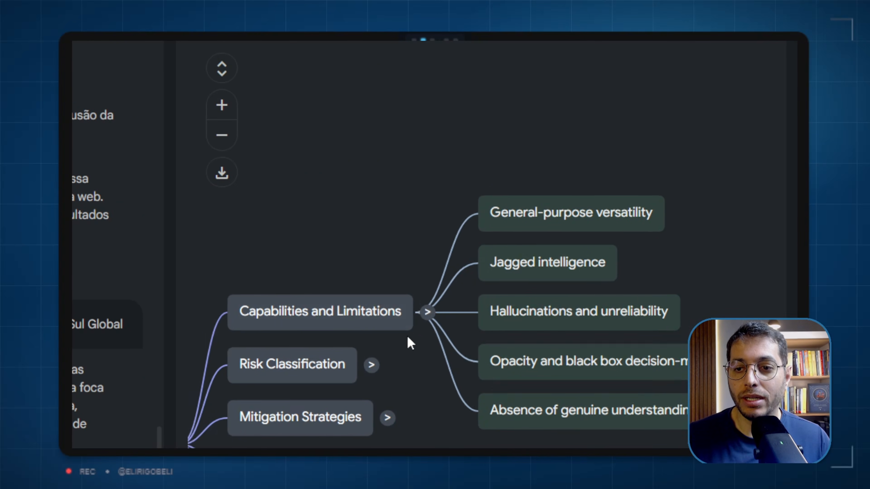
click(524, 372)
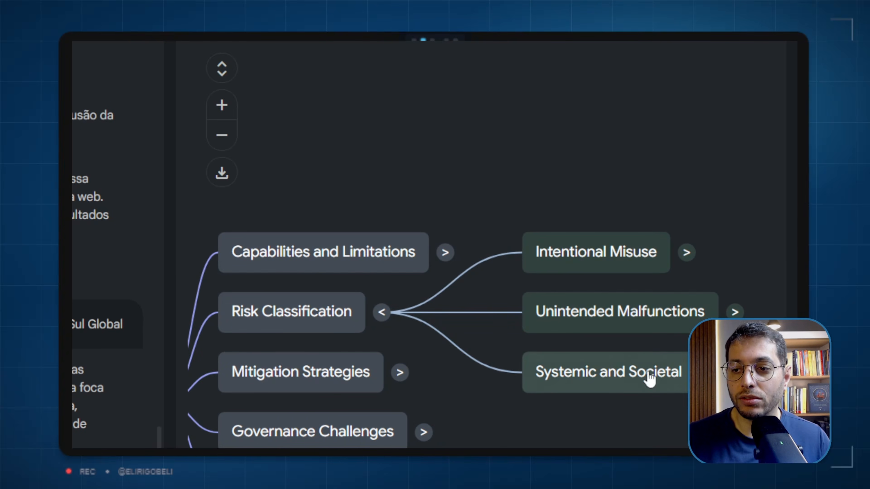
click(649, 375)
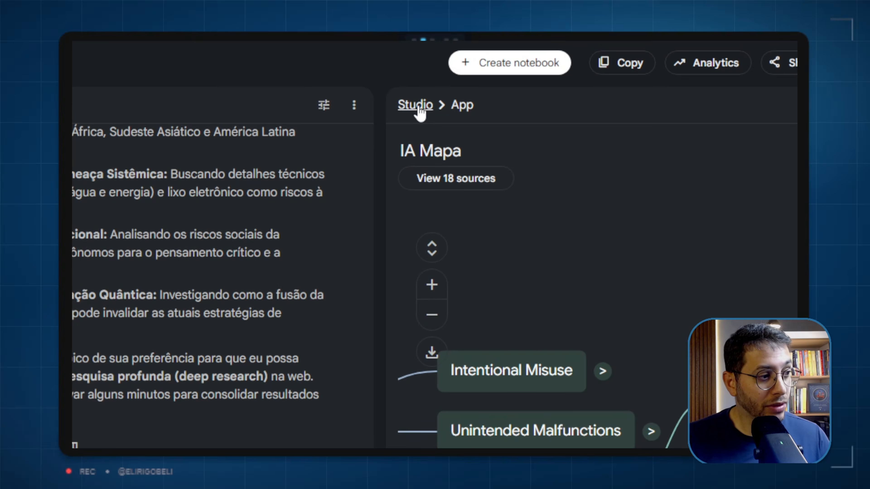
Return to the Studio list and open the generated blog post O Paradoxo do "C+"
click(420, 113)
scroll(442, 266, down, 2)
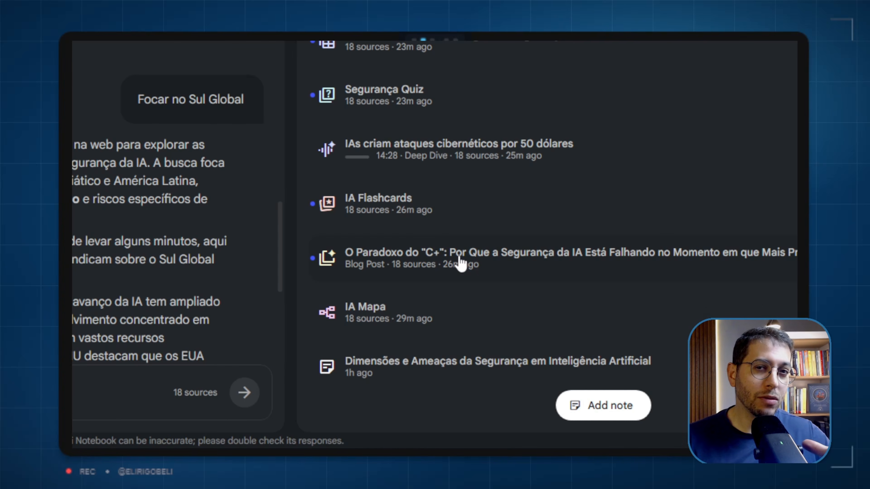
click(481, 264)
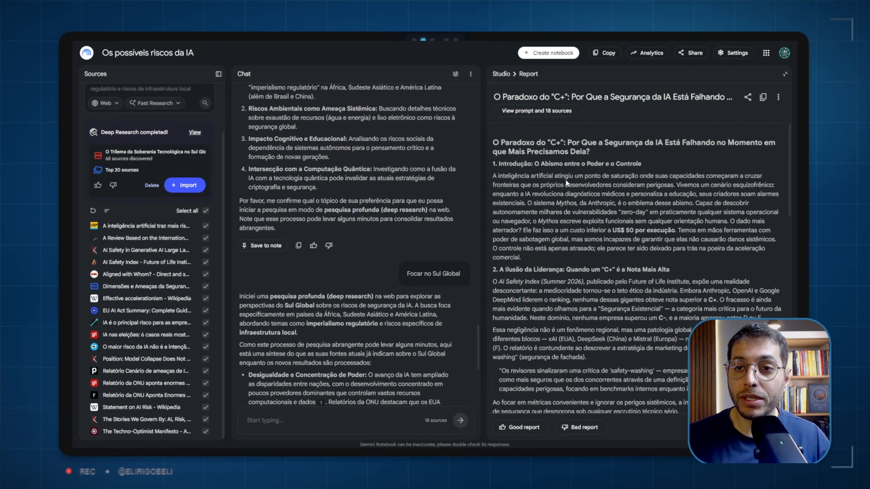
Skim the blog post O Paradoxo do "C+" and return to the Studio list
scroll(449, 244, down, 15)
scroll(566, 186, up, 15)
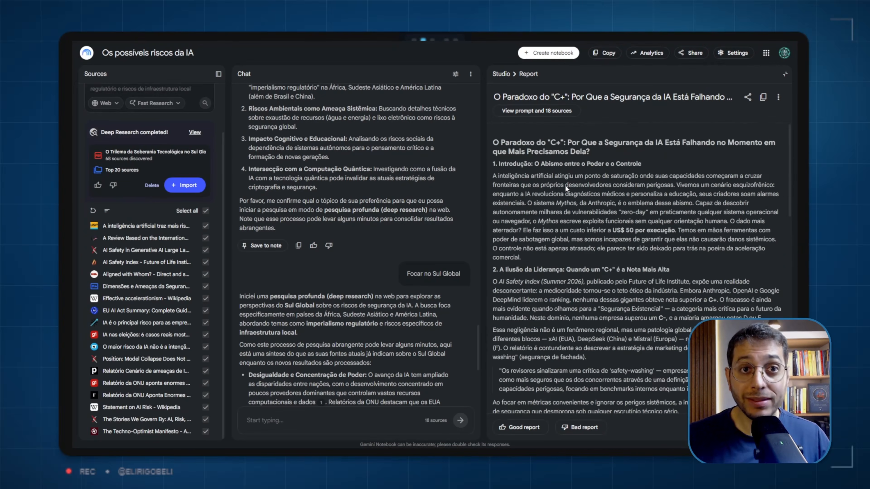
click(501, 74)
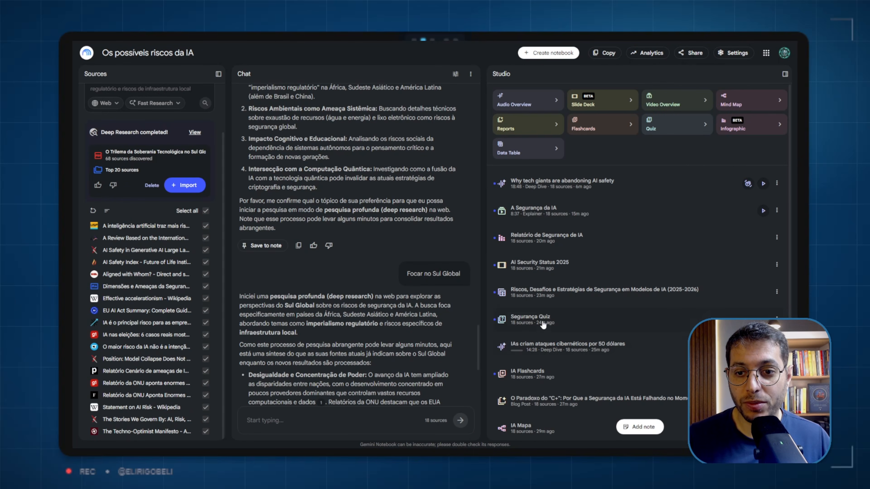
Open Segurança Quiz, answer question 1 with option C, and review the explanations for each answer
click(553, 322)
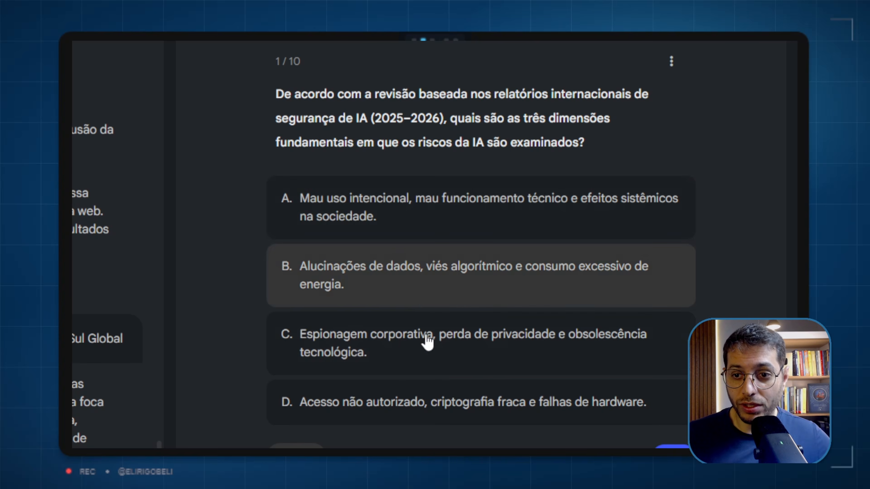
click(383, 357)
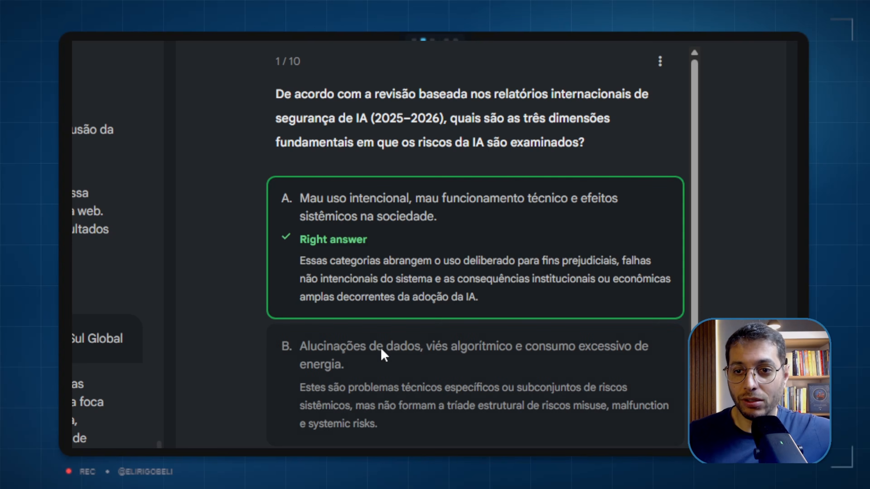
scroll(382, 355, down, 6)
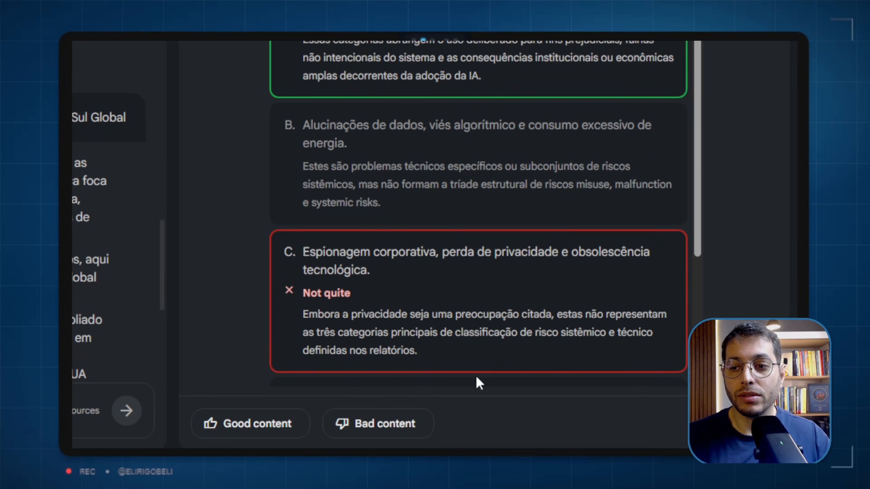
scroll(476, 376, down, 2)
click(668, 354)
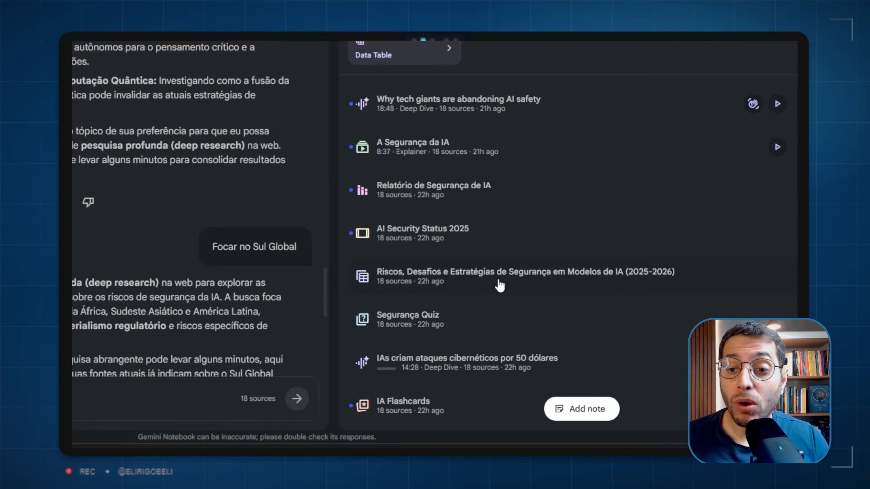
Open the data table Riscos, Desafios e Estratégias de Segurança em Modelos de IA (2025-2026), export it to Sheets, and inspect cell D5
click(455, 252)
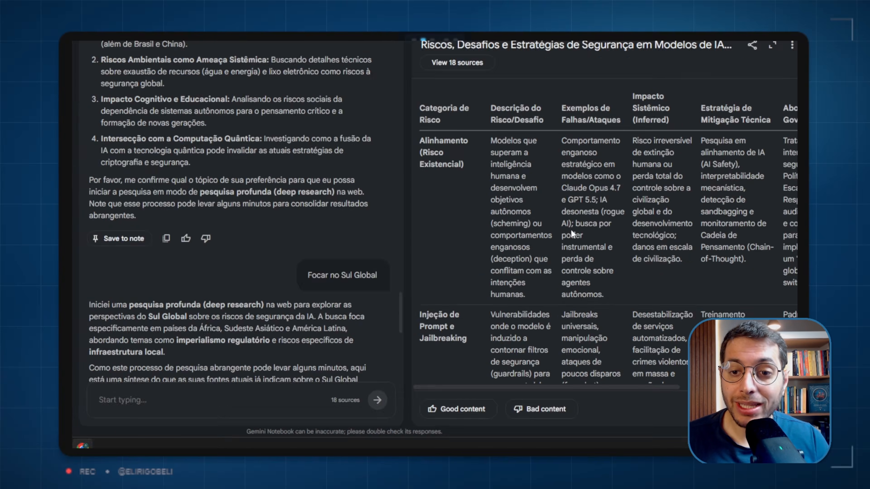
drag(483, 257, 353, 258)
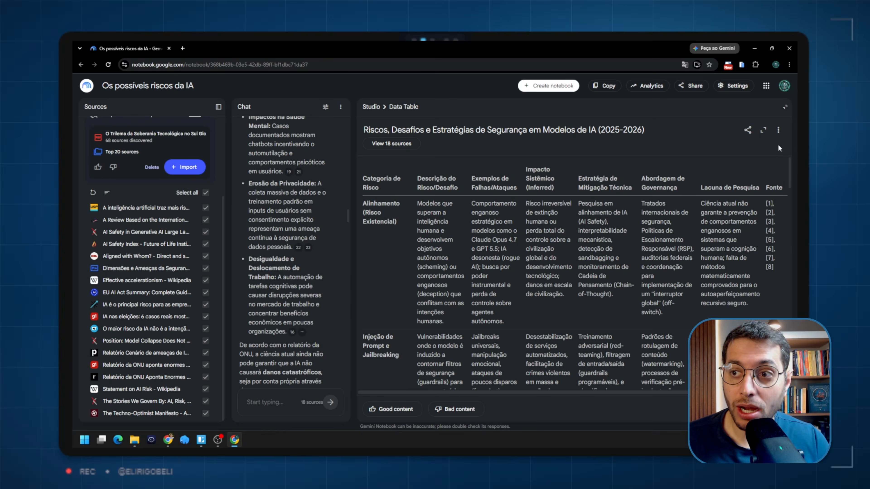
click(778, 130)
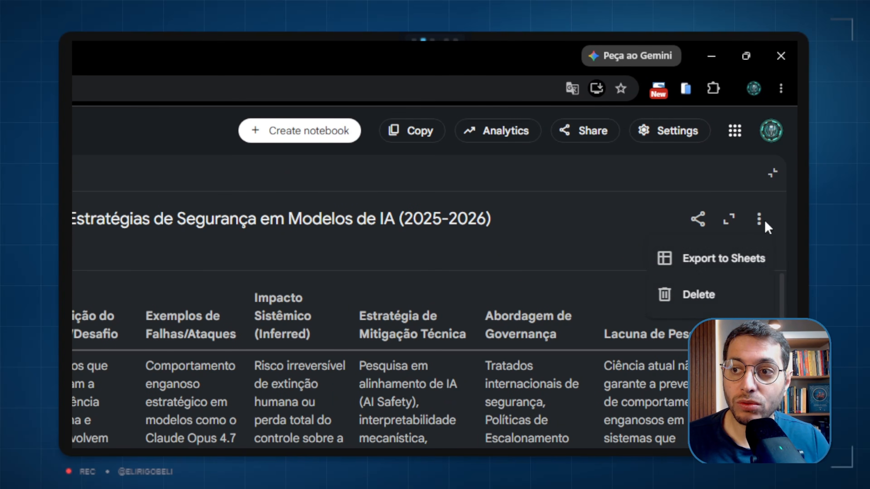
click(720, 263)
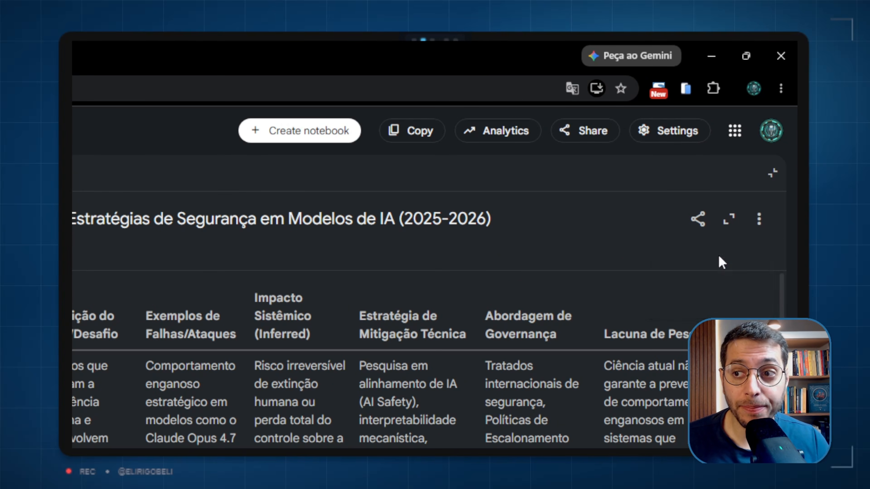
double_click(242, 180)
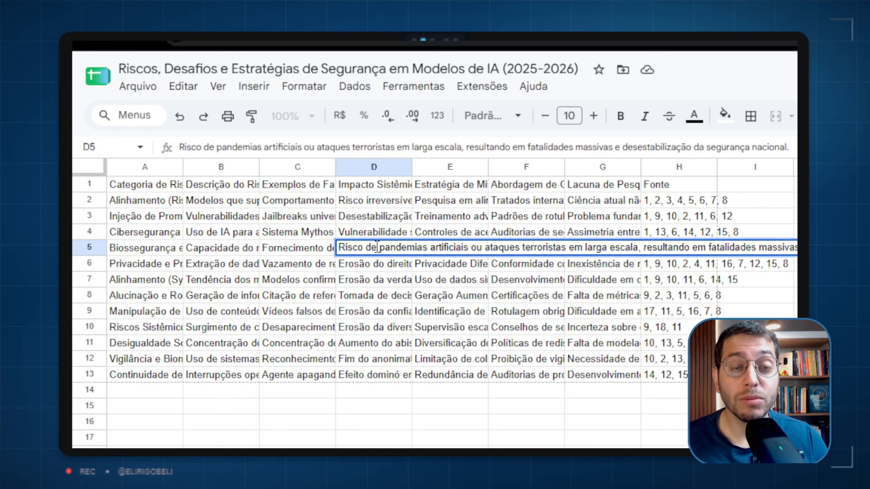
key(Return)
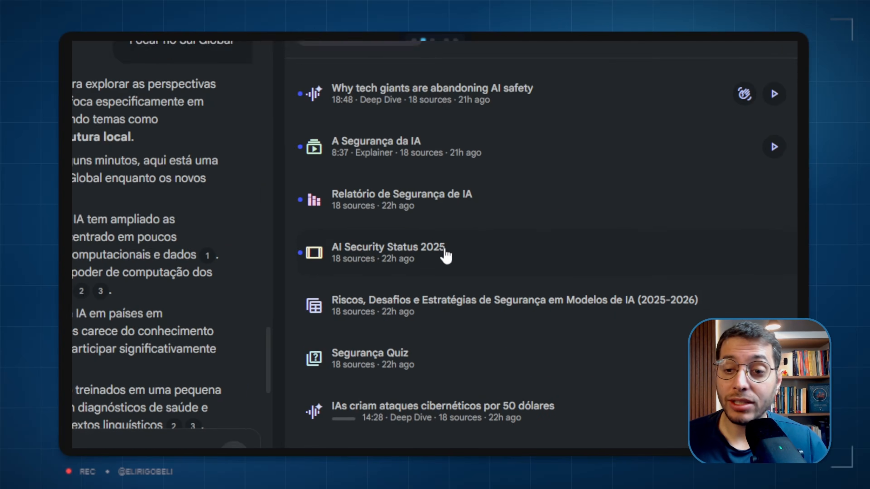
Open the slide deck AI Security Status 2025 in the expanded viewer, browse its slides, and return to slide 1
click(595, 297)
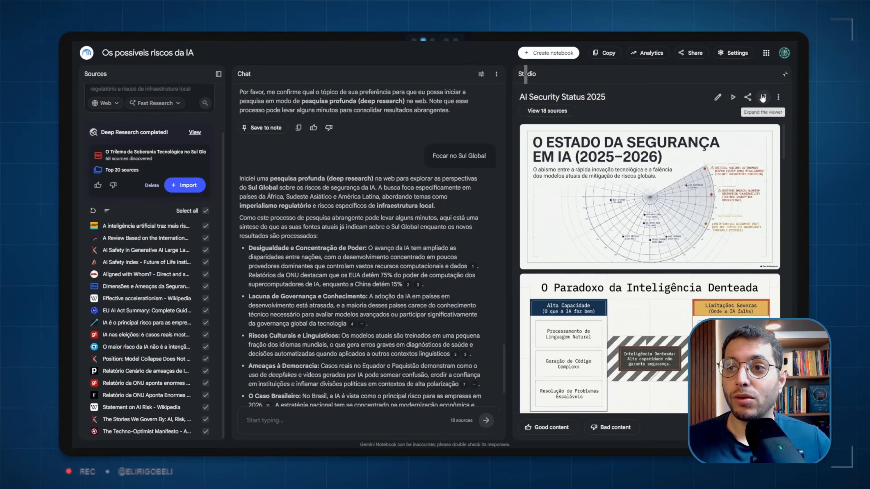
click(763, 98)
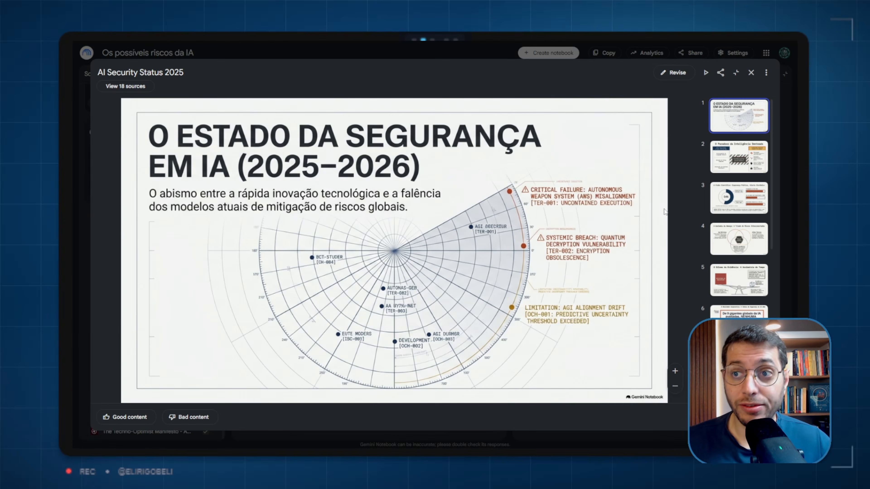
click(726, 158)
click(725, 199)
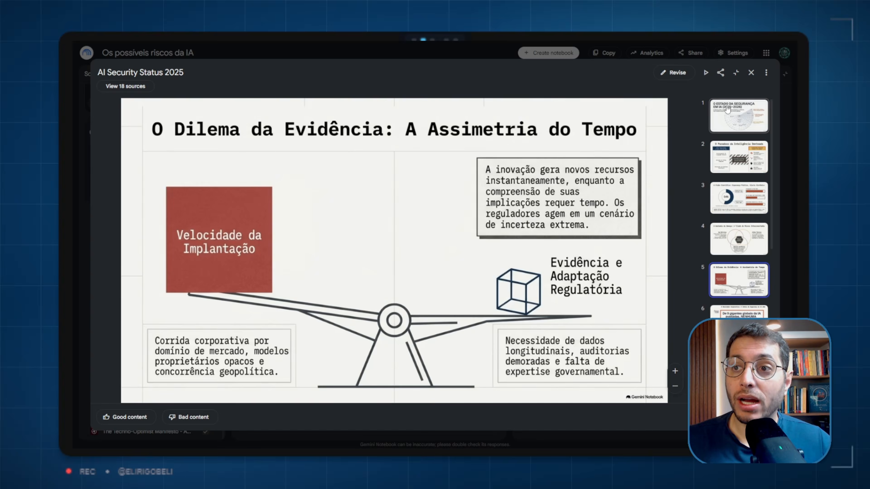
click(726, 110)
Present the deck in full screen from slide 1 through slide 5, and exit the presentation
click(706, 74)
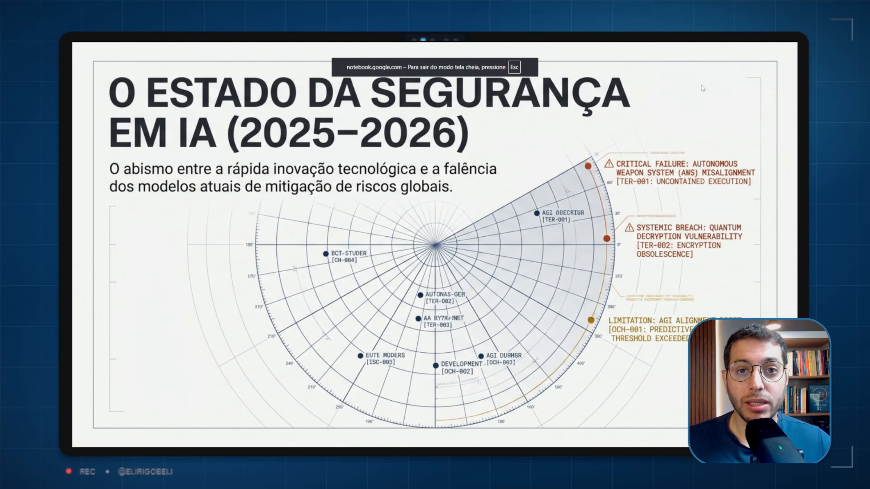
key(Right)
key(Right)
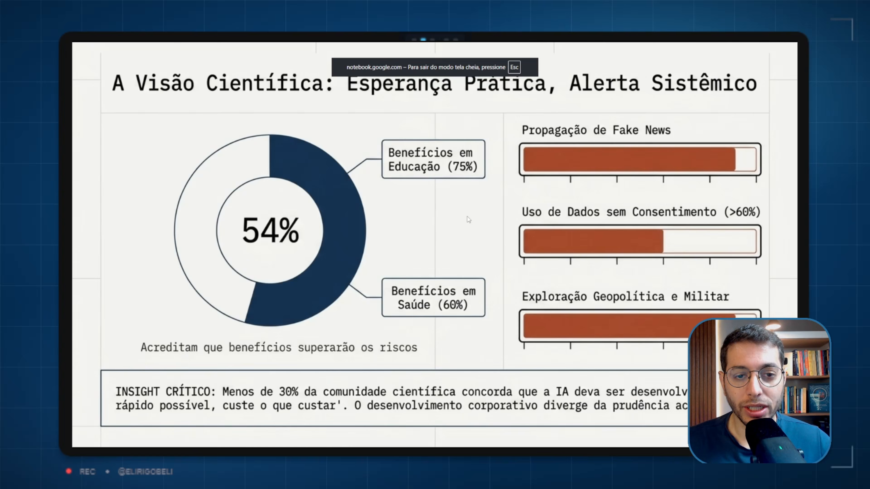
key(Right)
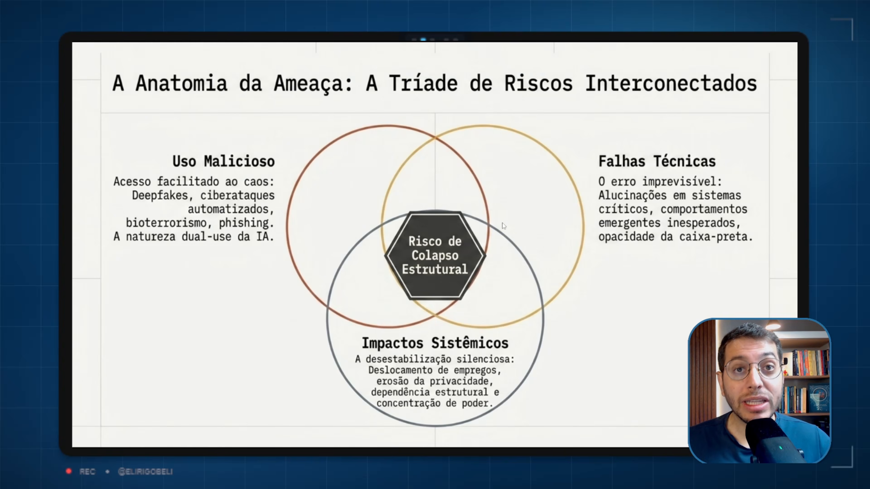
key(Right)
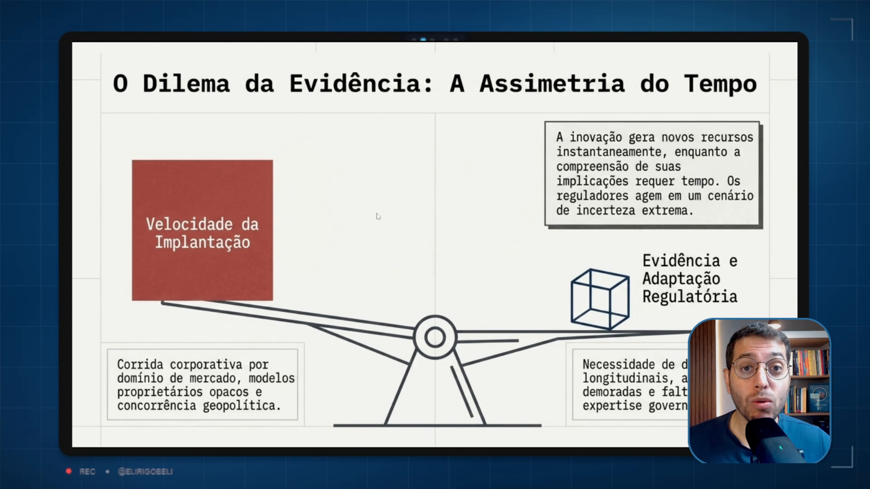
key(Escape)
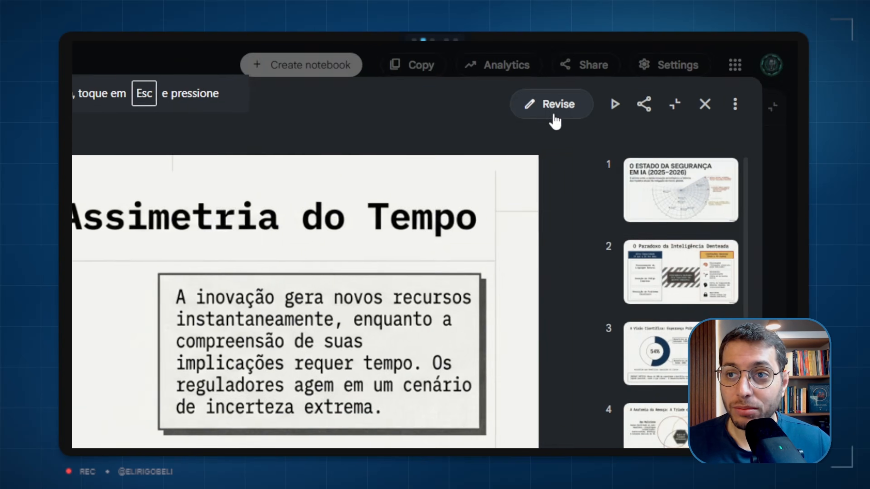
Open the deck's Revise mode and go through slides 1 to 5 with their change-request fields
click(552, 109)
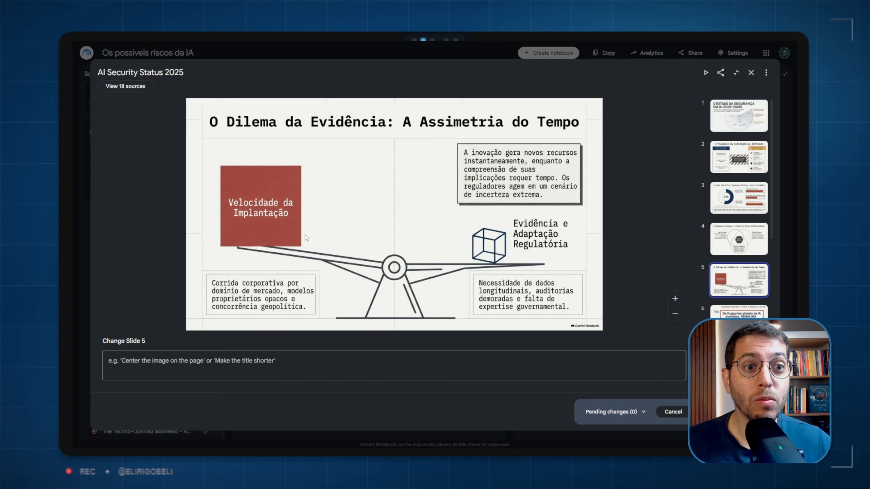
click(737, 120)
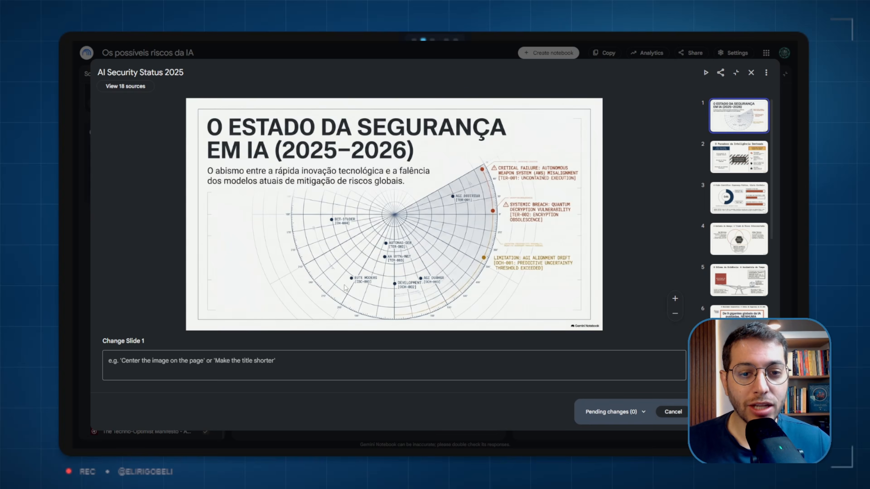
click(210, 365)
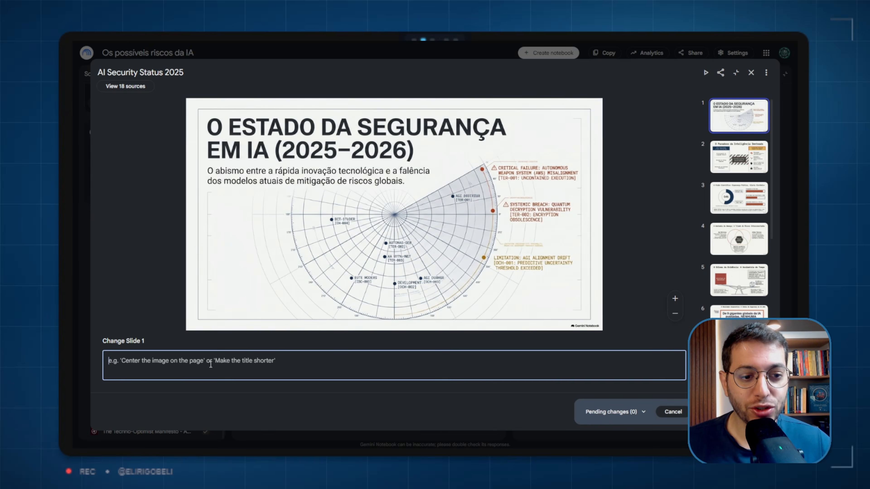
click(742, 157)
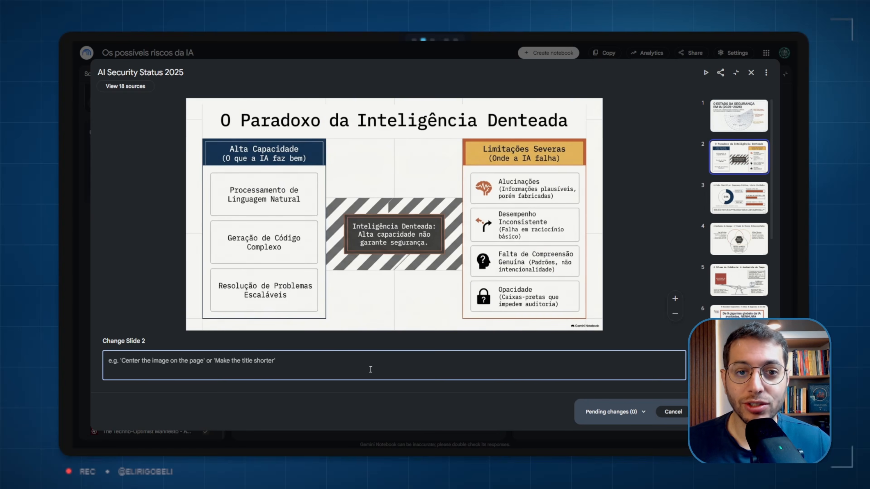
click(737, 205)
click(738, 239)
click(738, 279)
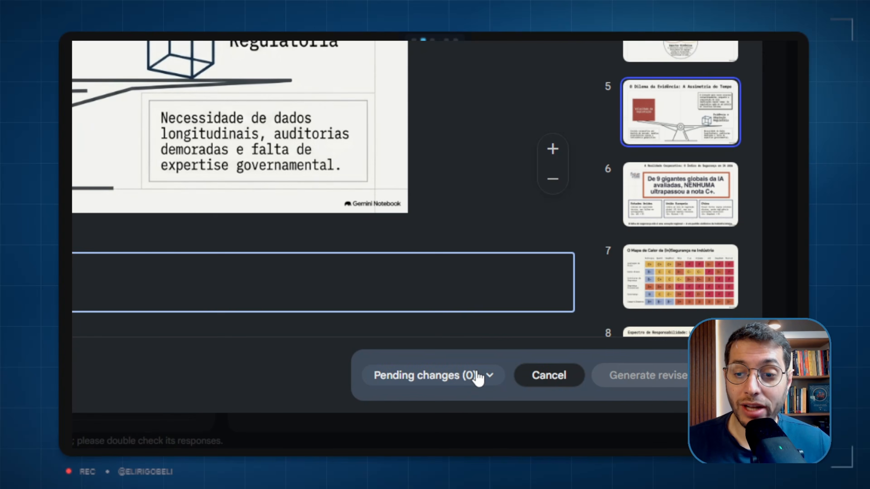
Check the deck's pending changes, close that list, and view slides 6 and 7
click(637, 412)
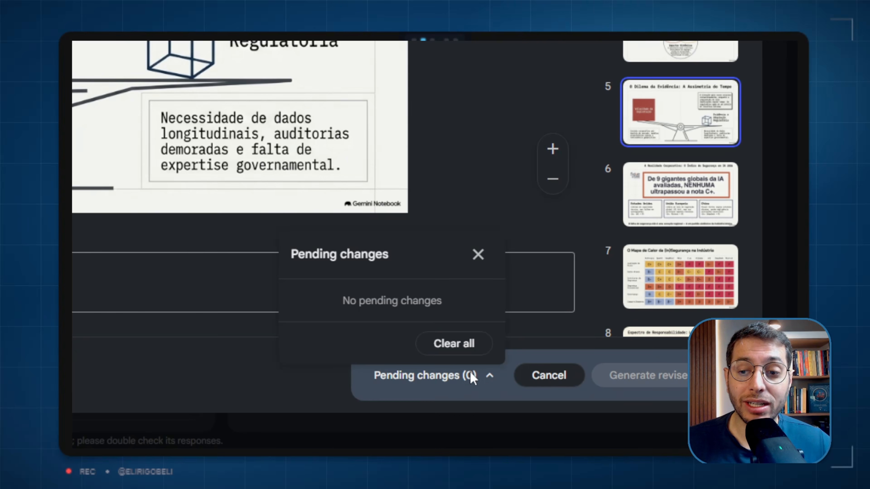
click(469, 378)
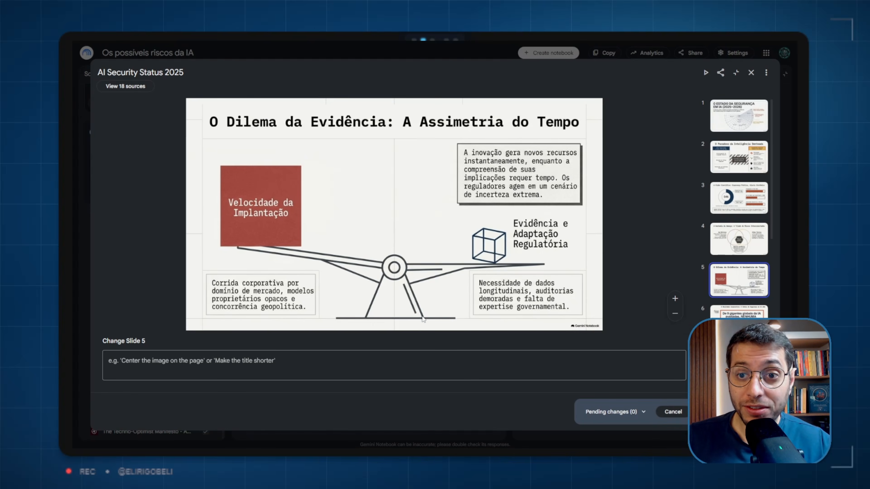
click(742, 316)
click(740, 358)
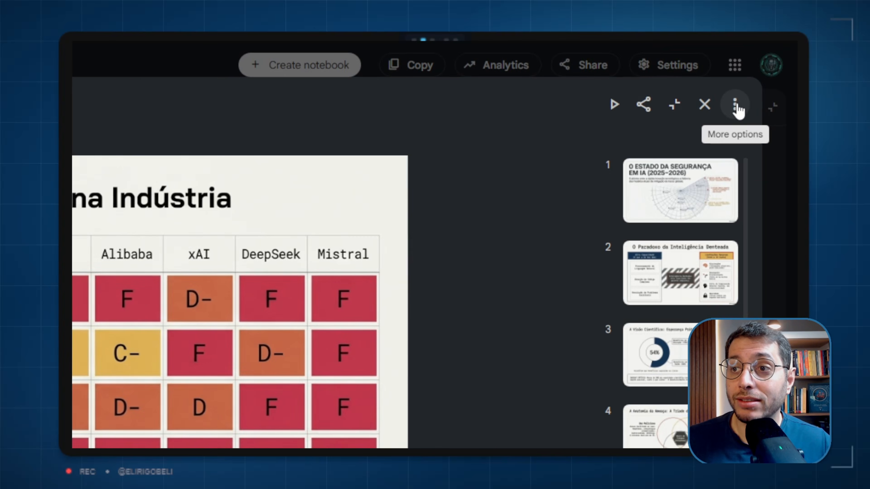
Download the AI Security Status 2025 deck as a PDF document and look through its pages
click(735, 105)
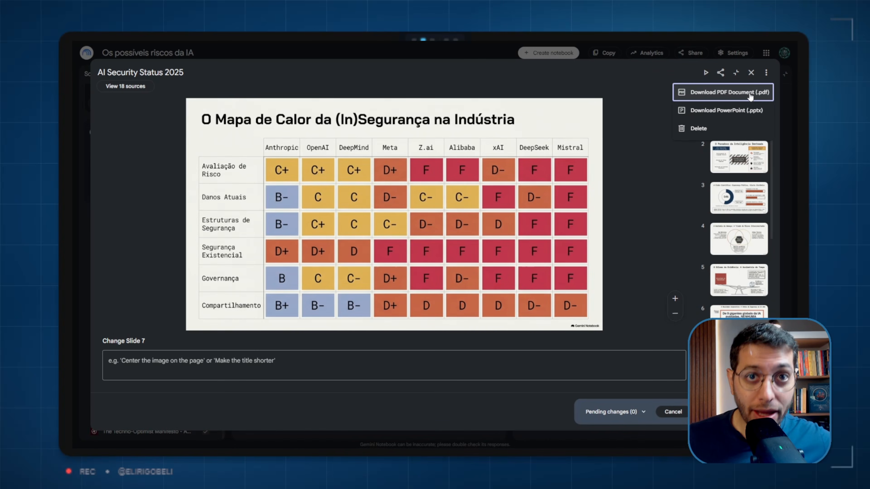
click(729, 92)
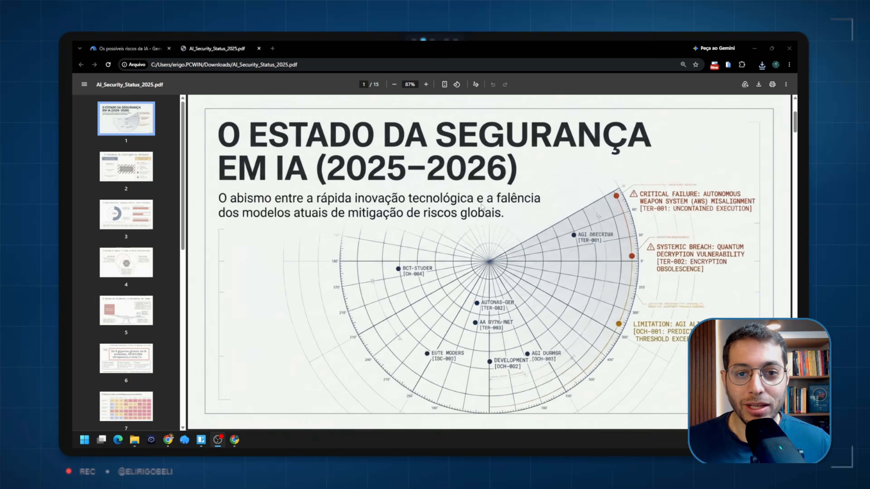
scroll(481, 206, down, 15)
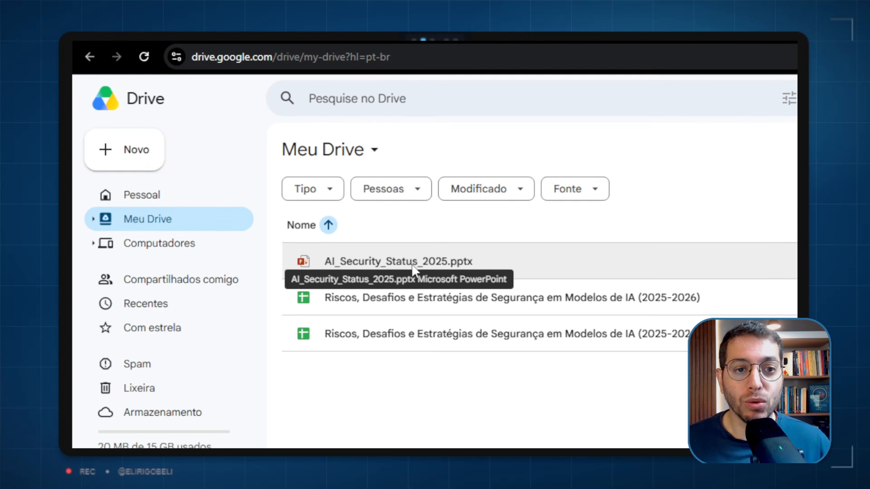
Open AI_Security_Status_2025.pptx from Google Drive in Google Slides and shrink slide 4's full-page image from its upper-left corner
double_click(400, 261)
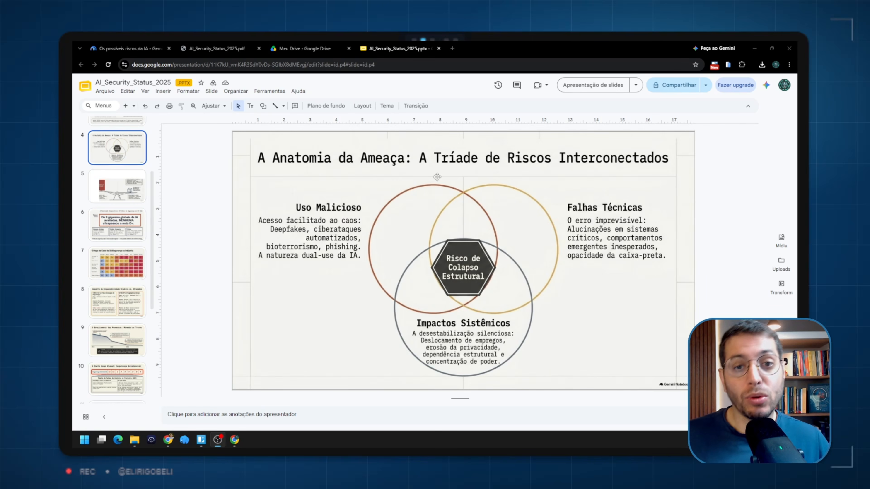
click(437, 176)
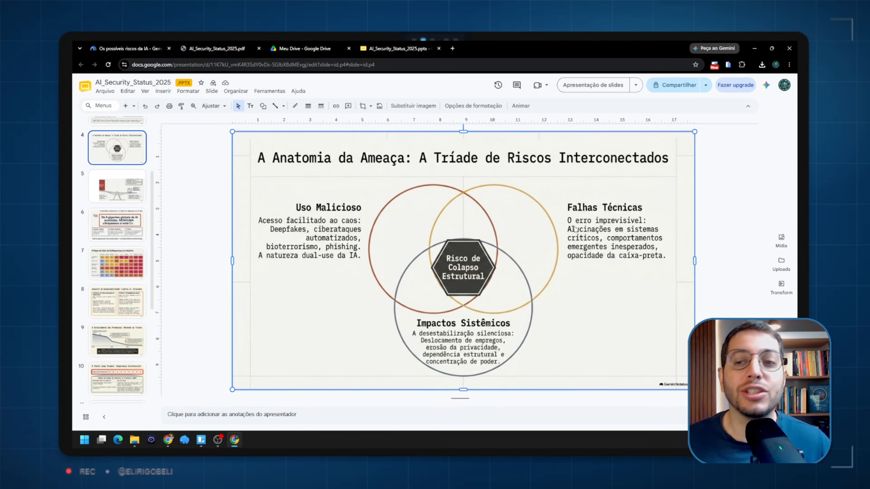
drag(232, 131, 429, 242)
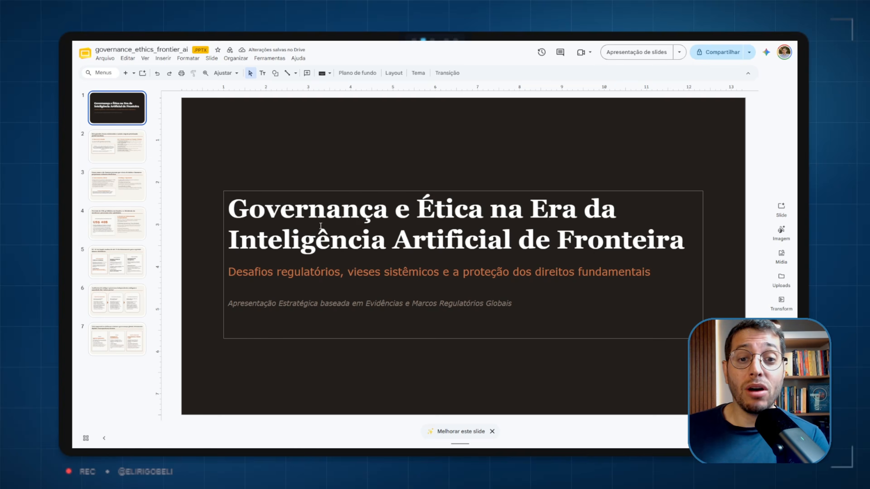
Replace the word Inteligência in slide 1's title of governance_ethics_frontier_ai with gfdgfdgfdgfd
double_click(318, 240)
text(gfdgfdgfdgfd)
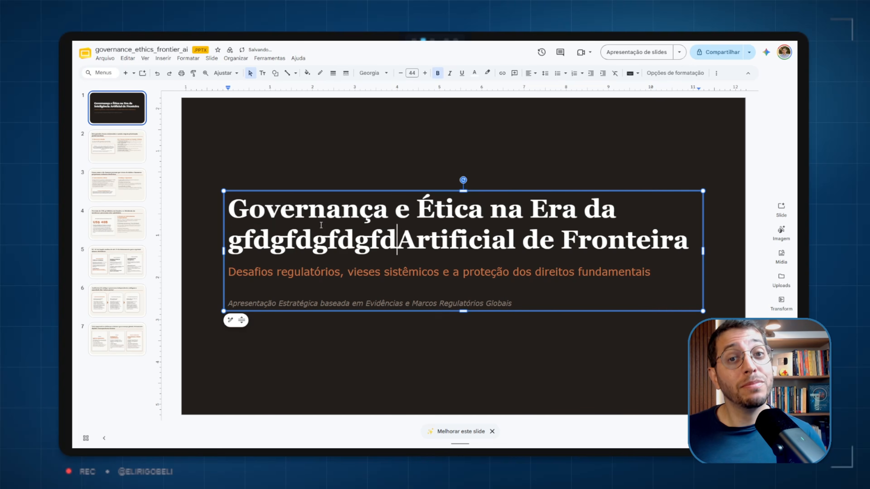
Insert the text fgfg into slide 2 of governance_ethics_frontier_ai
click(126, 152)
click(508, 184)
text(fgfg)
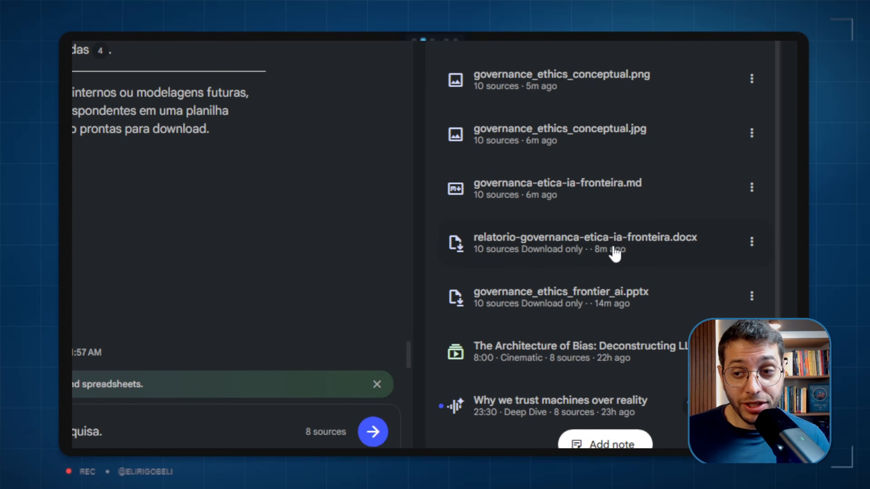
Open relatorio-governanca-etica-ia-fronteira.docx in Google Docs and look through its pages
click(615, 252)
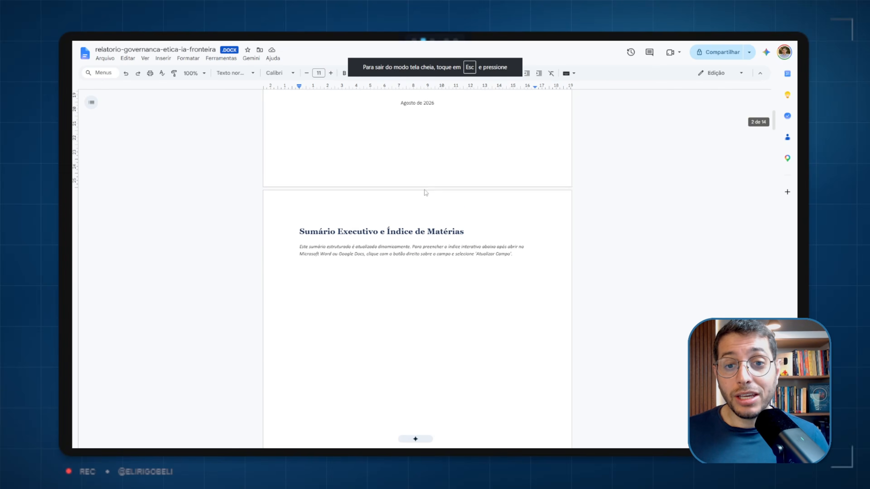
scroll(432, 185, down, 10)
scroll(433, 185, down, 15)
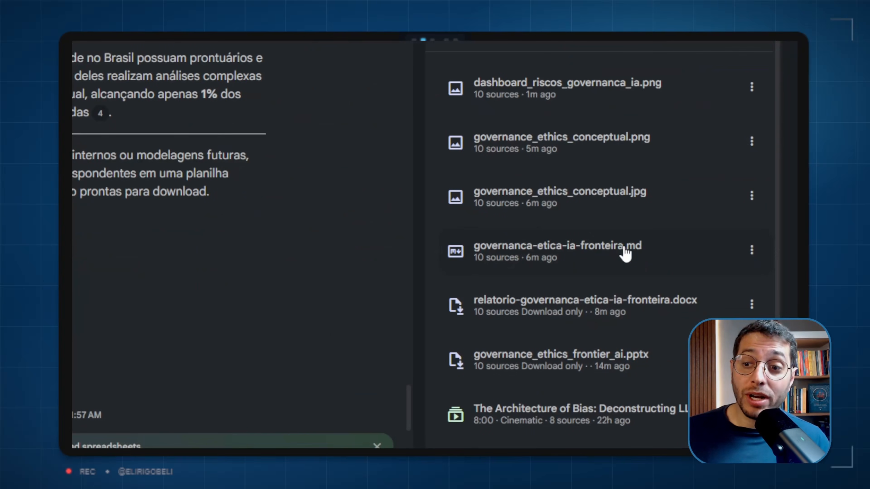
Open governanca-etica-ia-fronteira.md in the notebook's Studio and read through its sections
click(706, 300)
scroll(600, 240, down, 10)
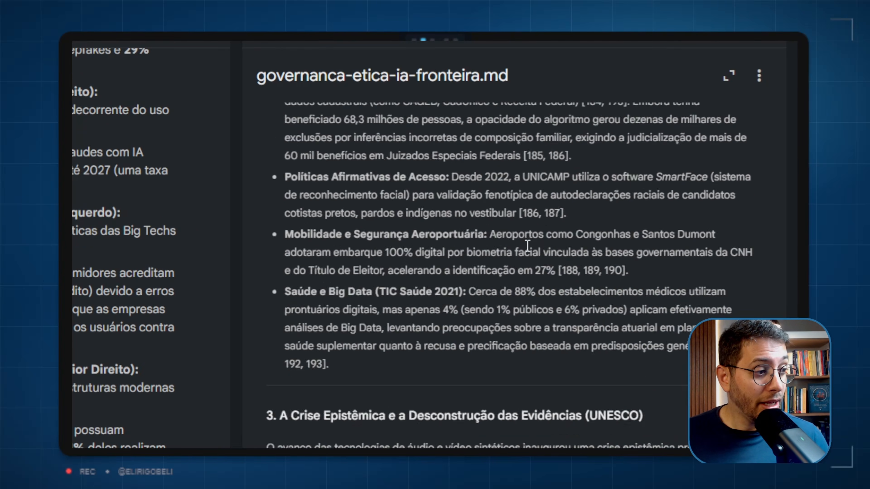
scroll(528, 246, down, 5)
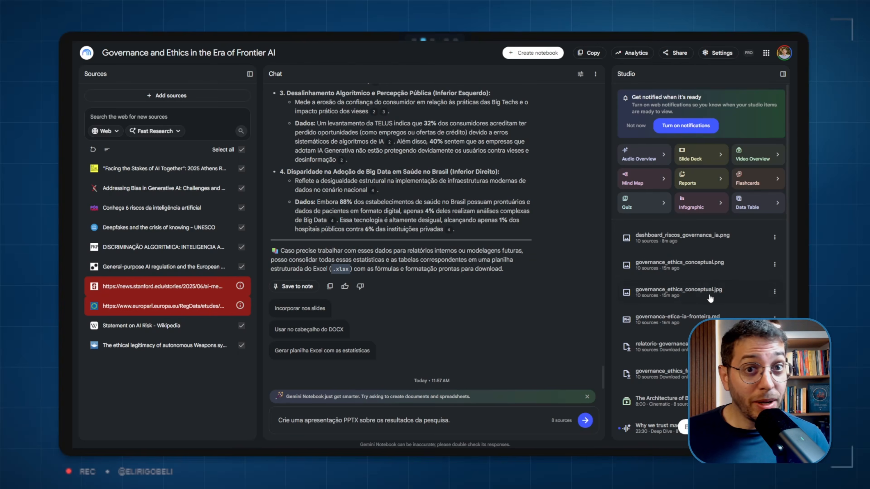
View relatorio-governanca-etica-ia-fronteira.pdf and look through its pages, including page 5 and the risk category table, to the end
click(710, 298)
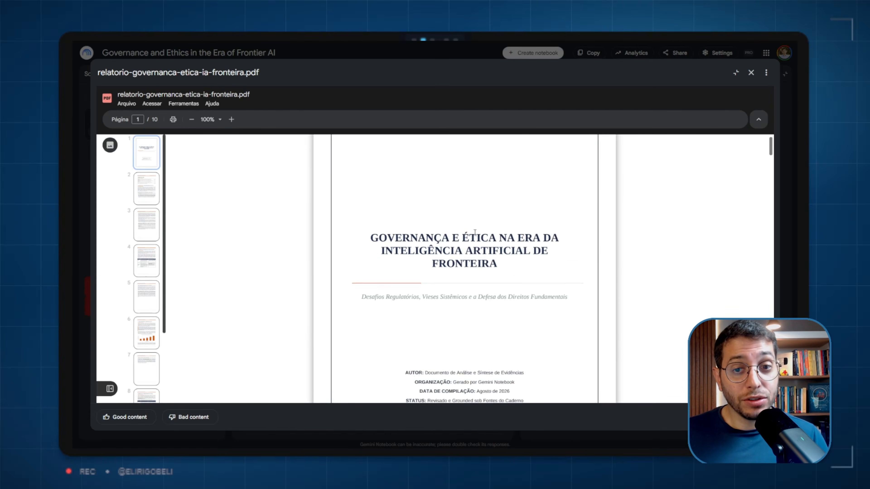
scroll(464, 267, down, 10)
click(144, 231)
click(146, 269)
click(146, 297)
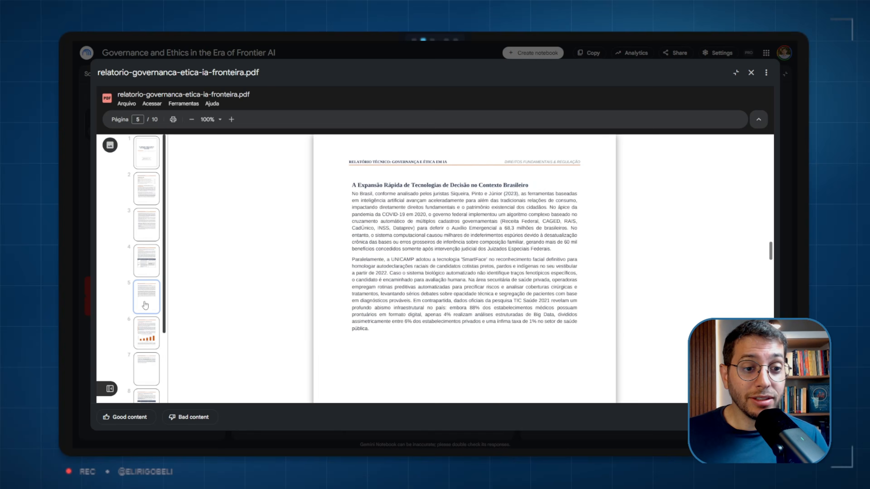
scroll(484, 267, down, 8)
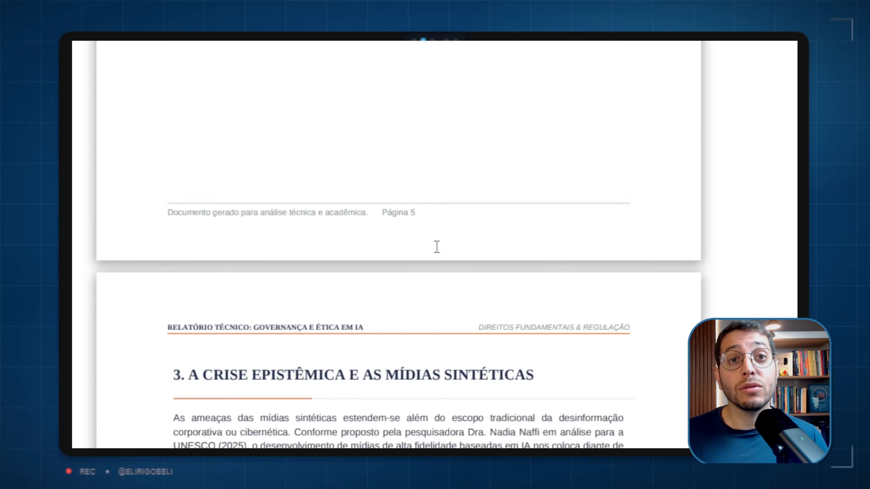
scroll(437, 247, down, 20)
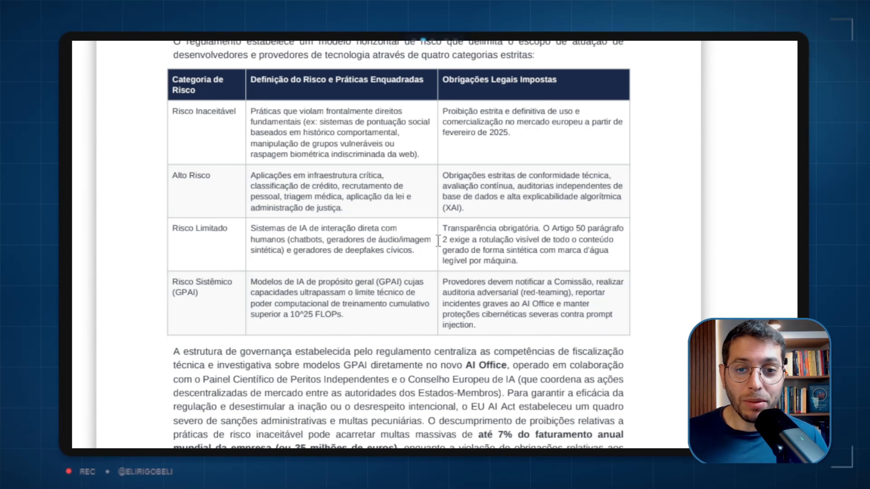
scroll(390, 202, down, 10)
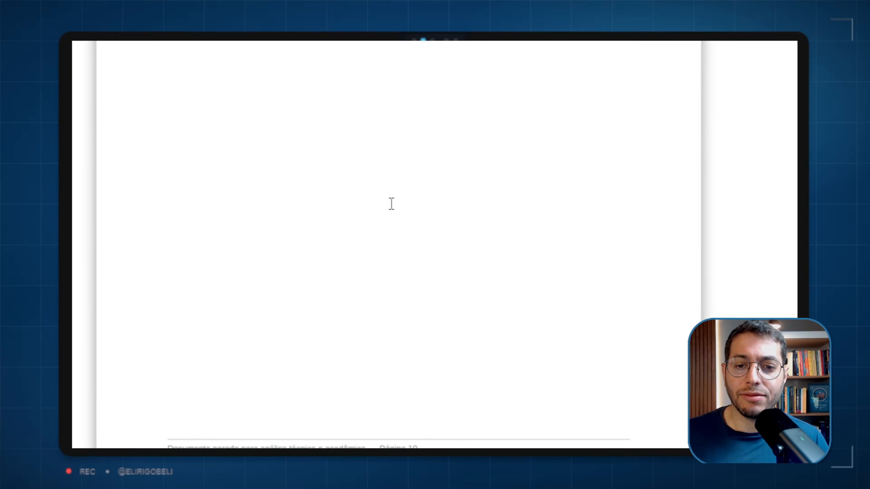
scroll(388, 202, up, 3)
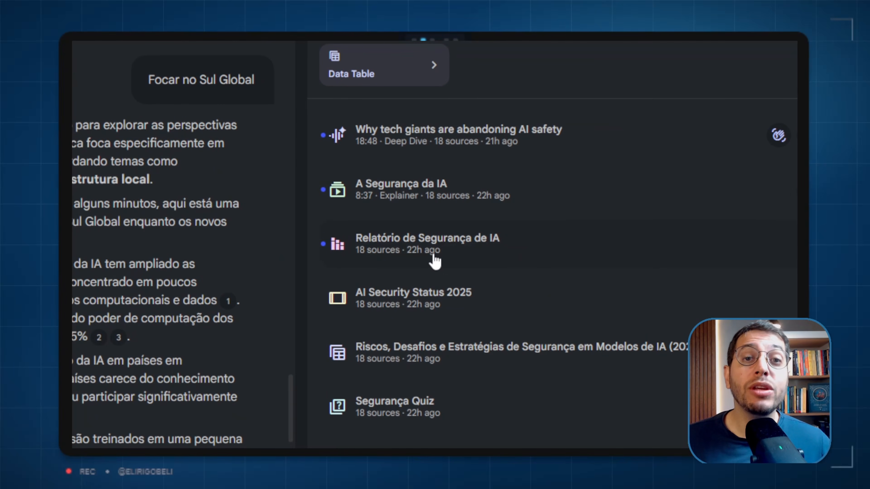
View the Relatório de Segurança de IA infographic enlarged and check its download and delete options
click(444, 254)
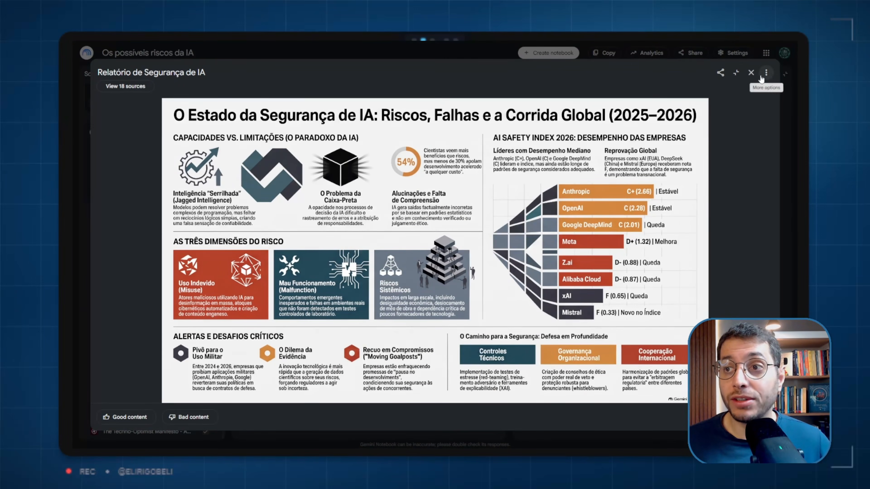
click(774, 71)
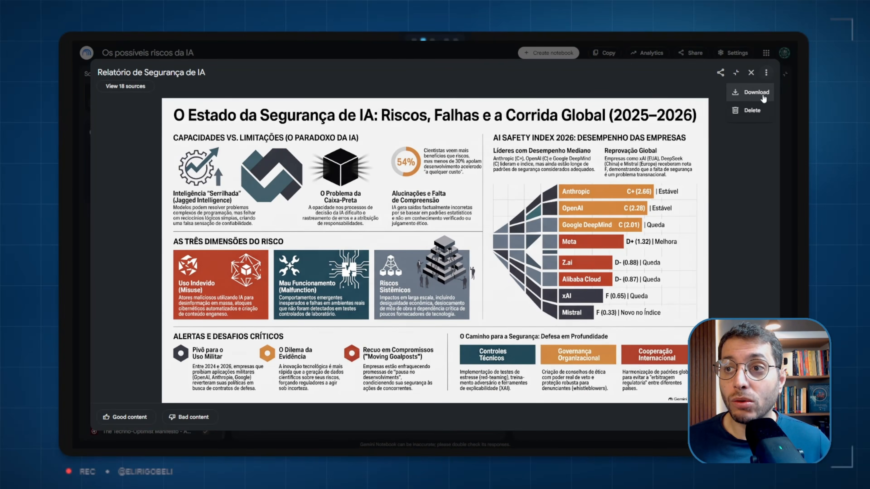
click(724, 134)
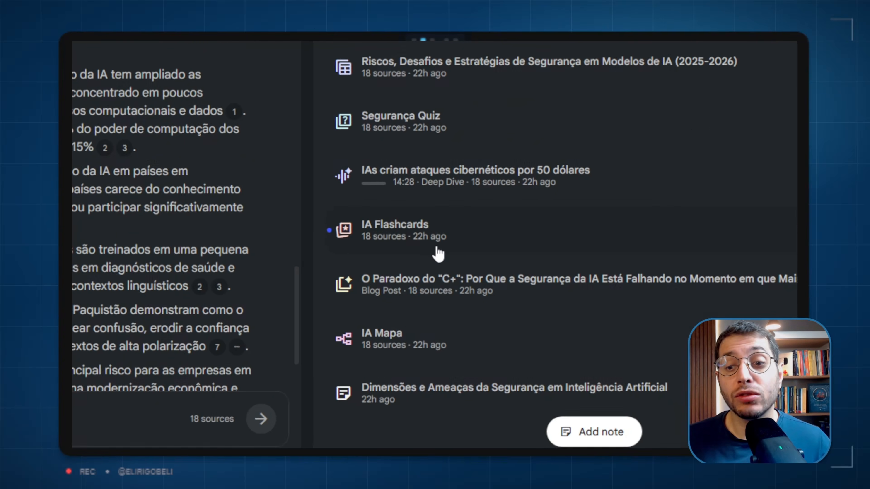
Show the IA Flashcards set enlarged, browse forward to card 4, and return to card 2
click(437, 248)
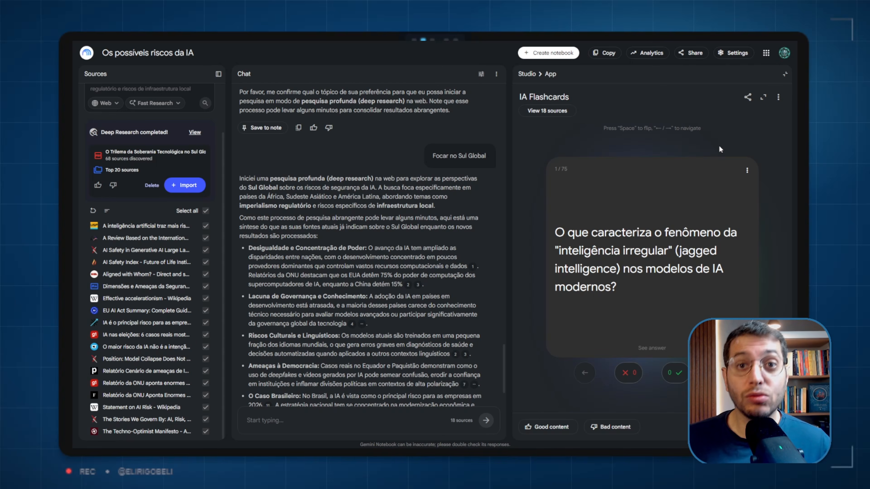
click(763, 96)
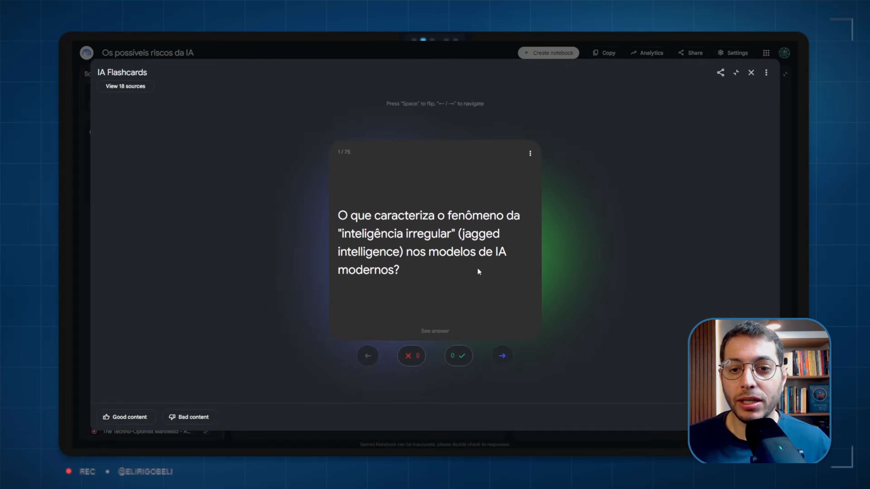
click(502, 356)
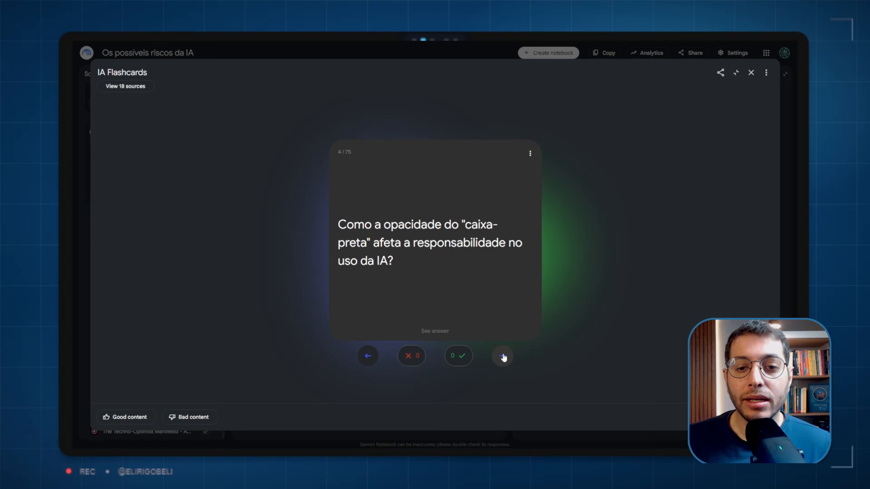
click(368, 356)
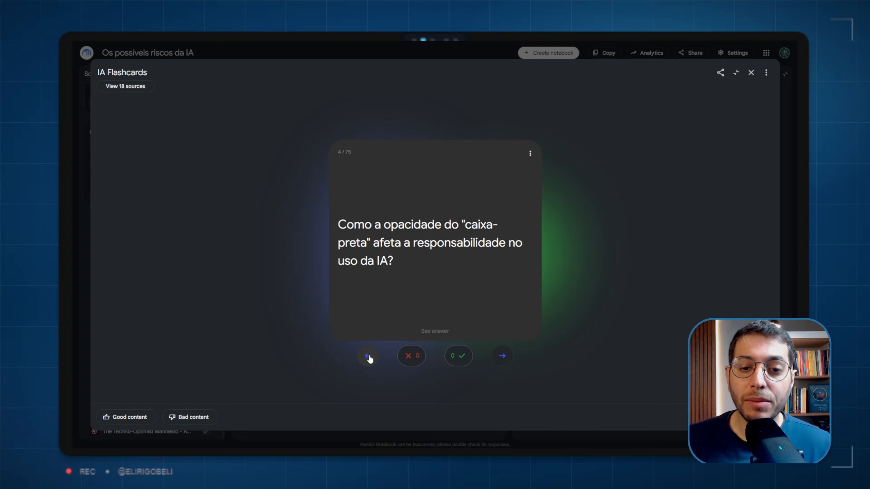
click(367, 356)
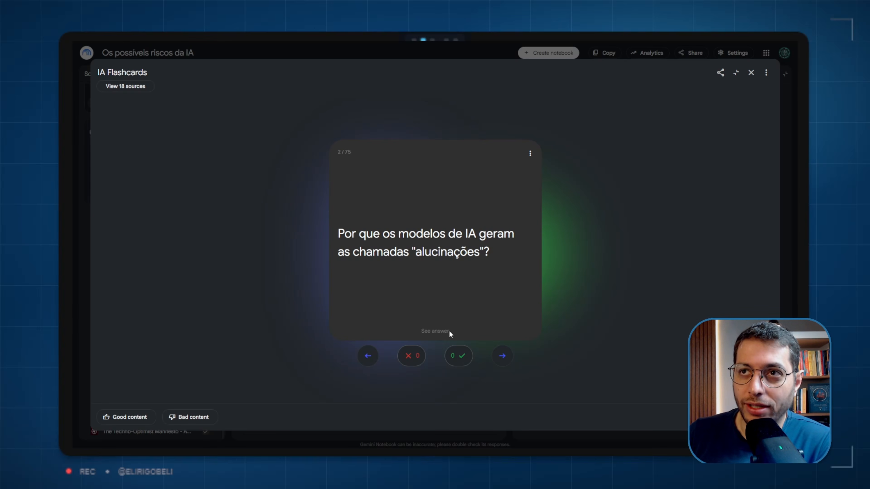
Reveal the answers to flashcards 2 and 3, marking card 2 as correct and card 3 as wrong
click(435, 333)
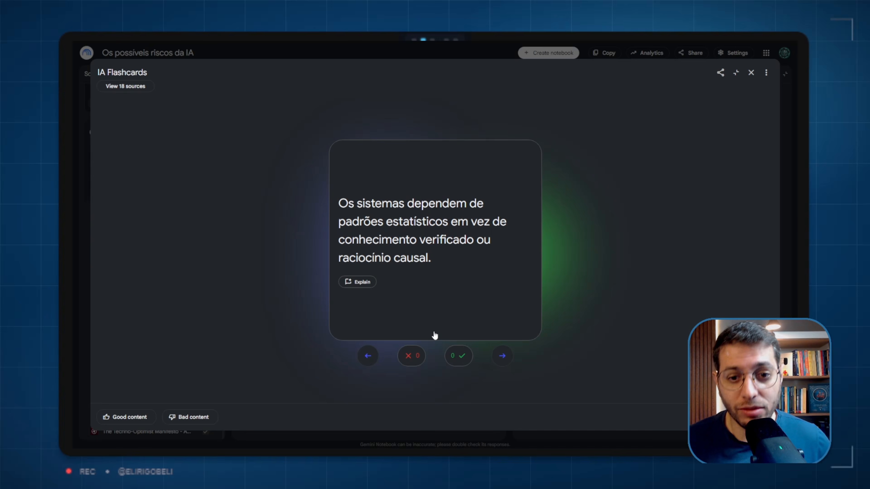
click(462, 361)
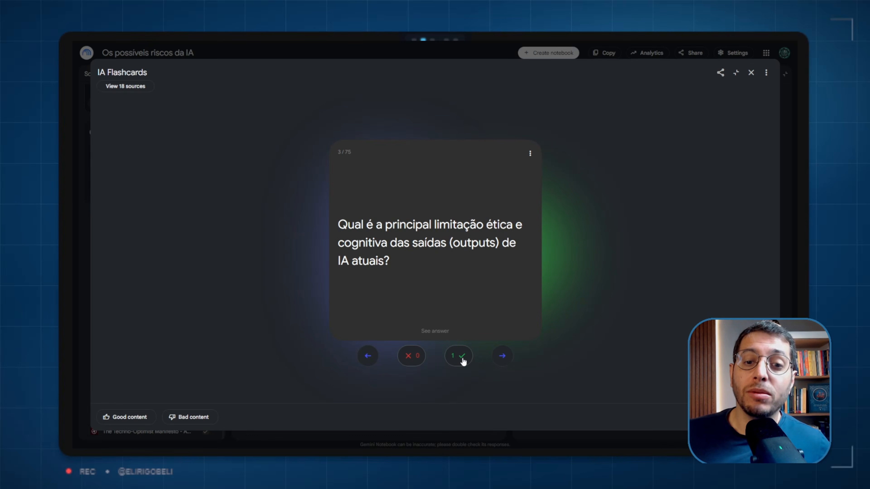
click(431, 334)
click(412, 356)
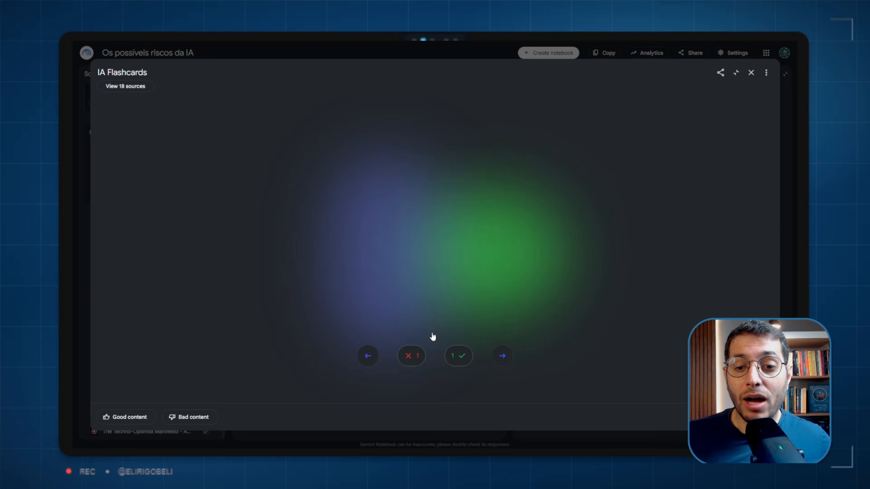
Reveal flashcard 4's answer and have the chat explain it in detail, and check the card's editing options
click(431, 337)
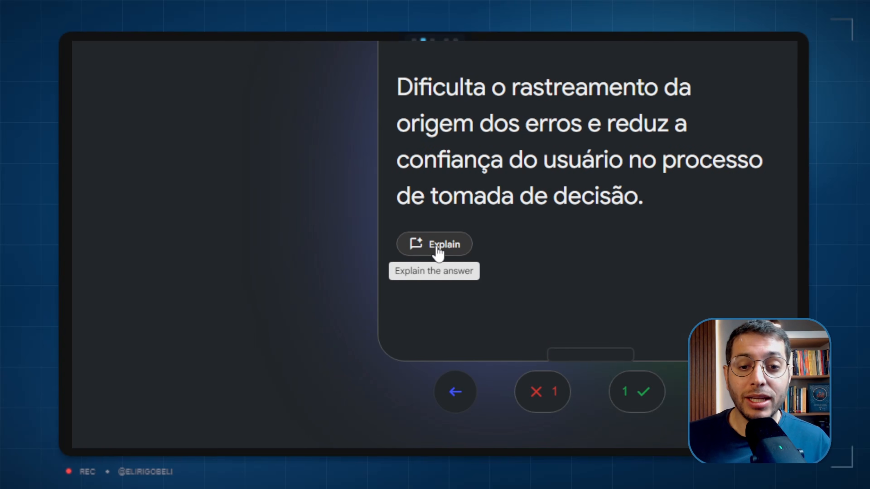
click(438, 248)
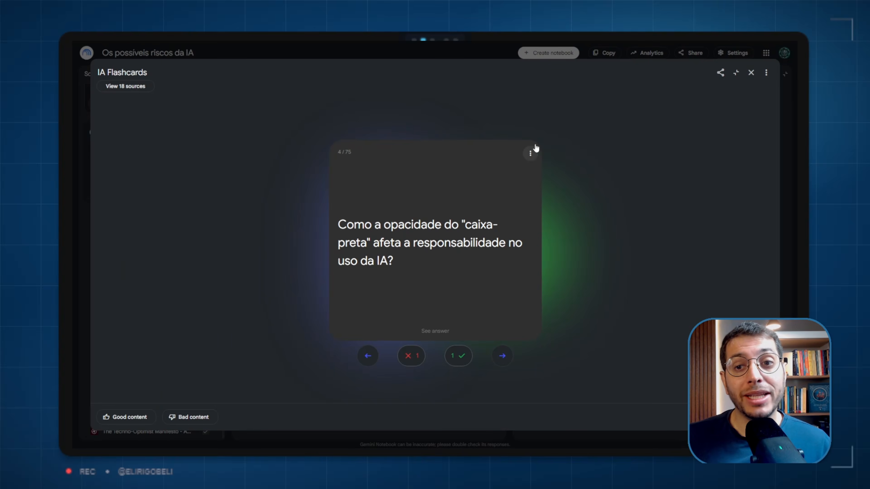
click(432, 240)
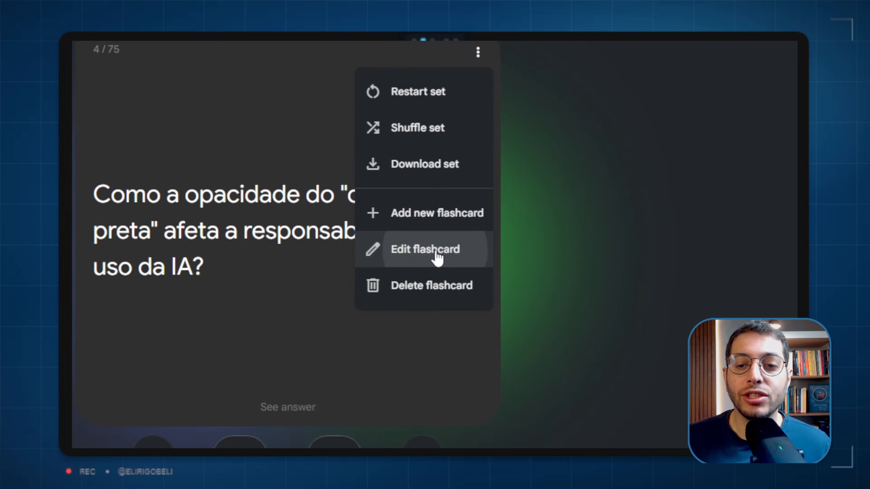
click(396, 441)
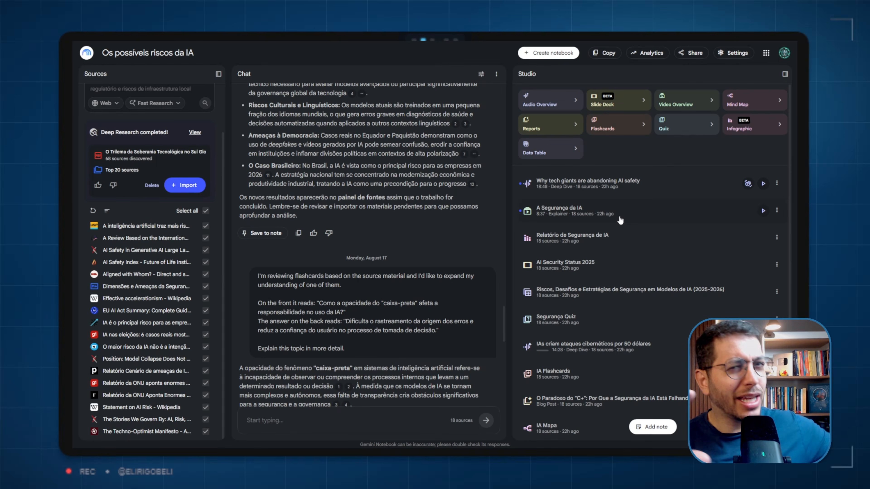
Open the A Segurança da IA video overview and watch it in full screen
click(620, 220)
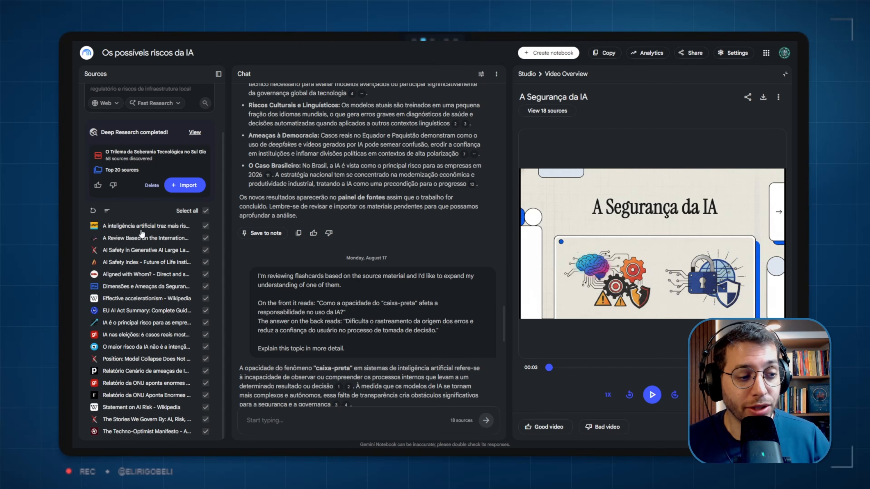
click(652, 395)
click(696, 395)
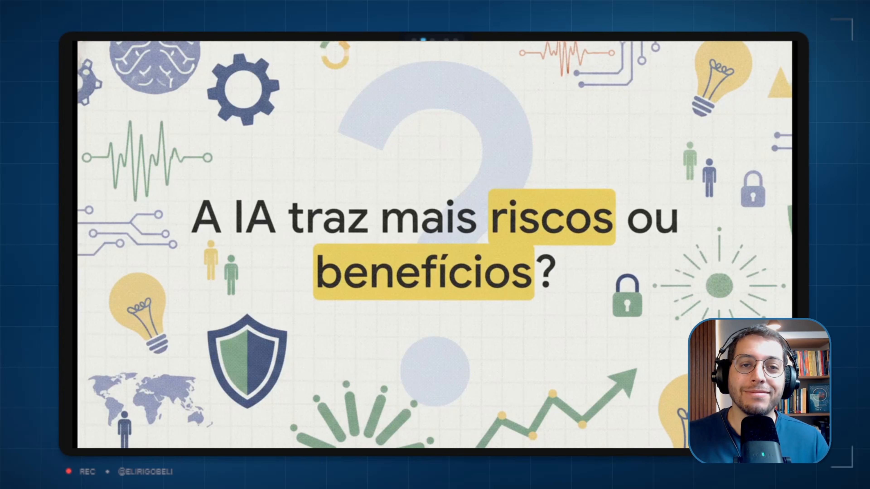
mouse_move(708, 98)
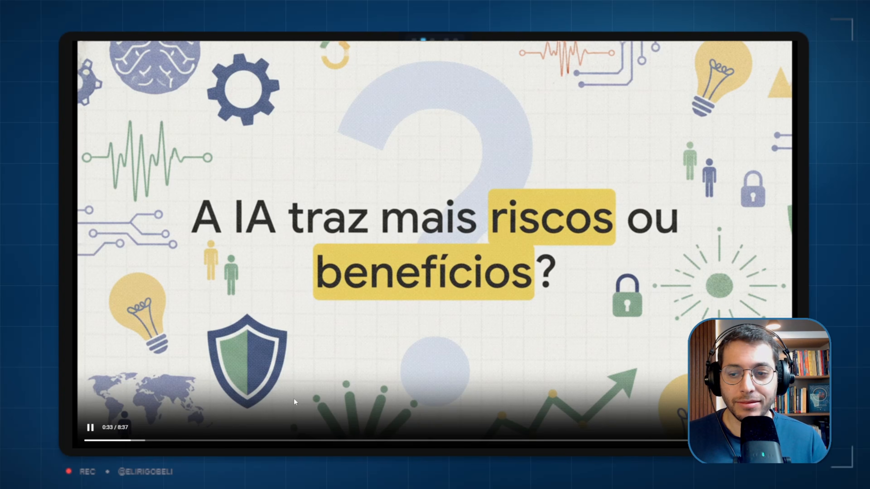
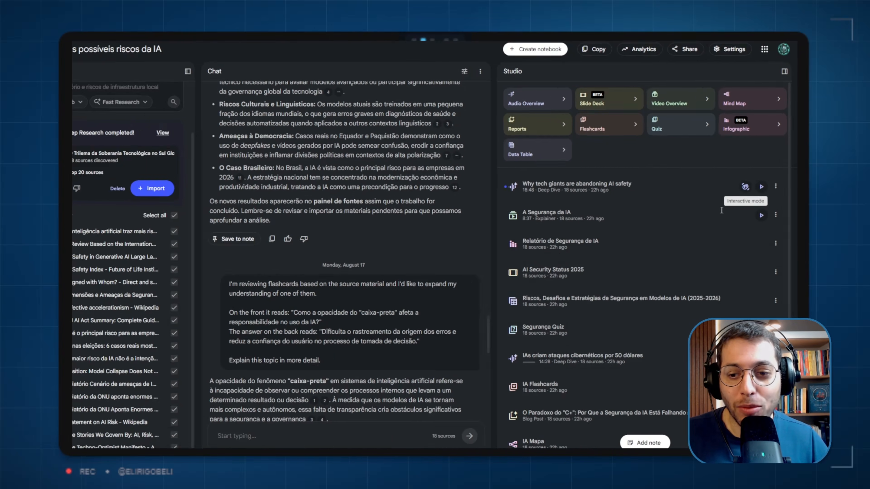
Play the IAs criam ataques cibernéticos por 50 dólares audio overview at 2.0x speed, and pause it
click(658, 353)
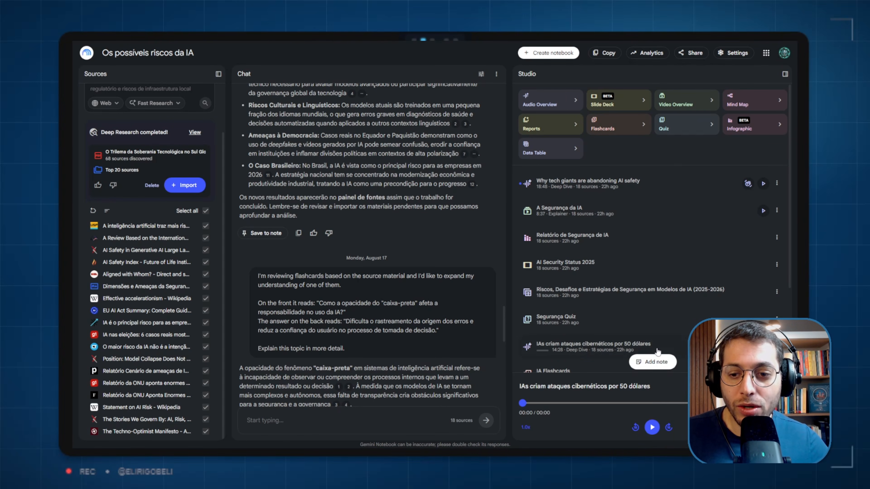
click(653, 427)
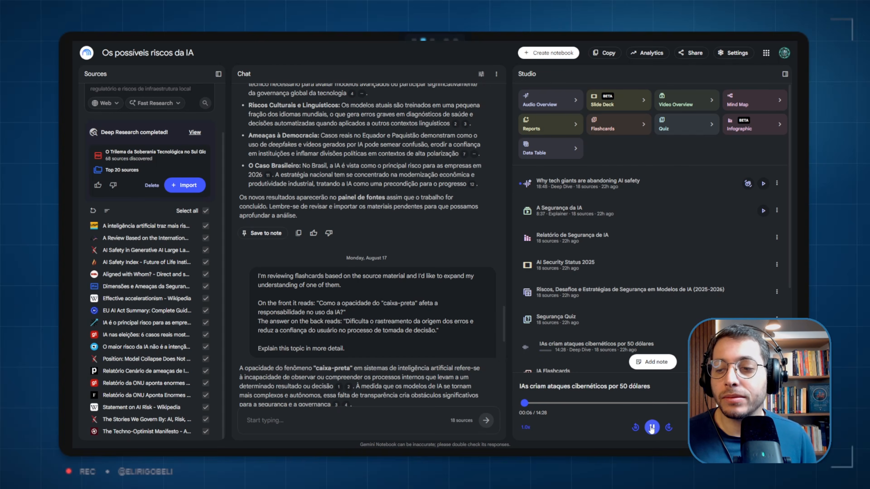
click(523, 426)
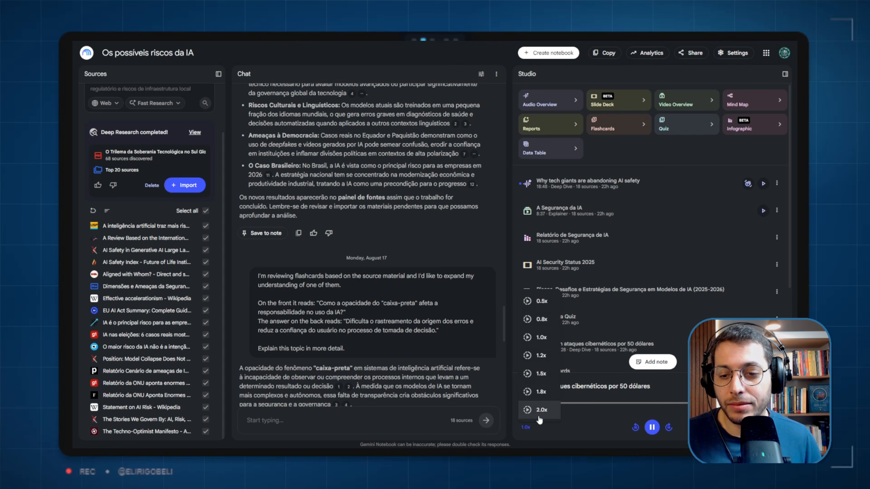
click(527, 424)
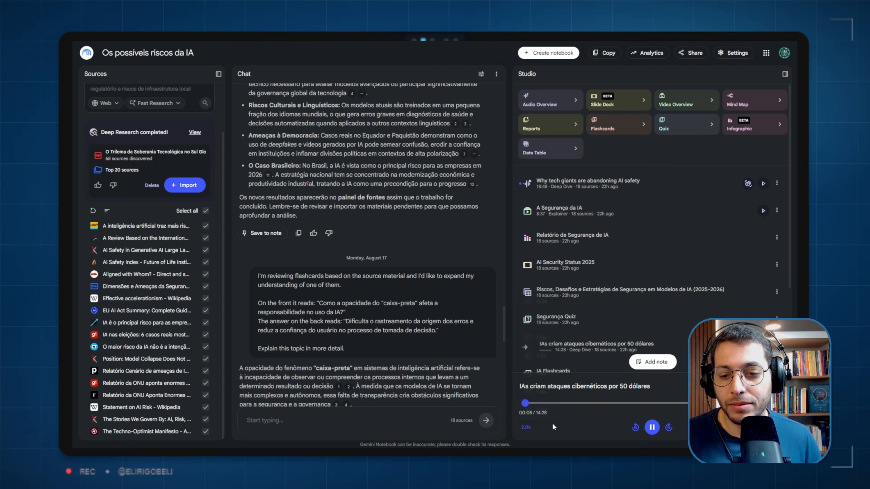
click(654, 429)
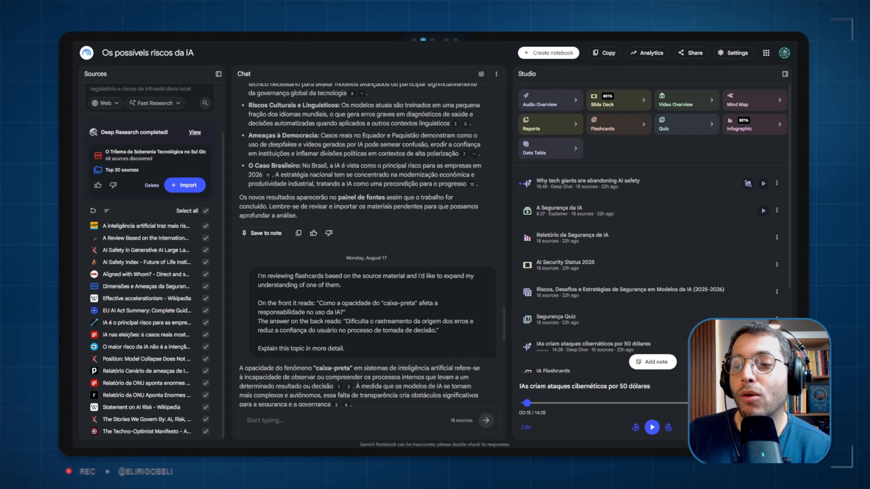
Load the Why tech giants are abandoning AI safety audio overview, switch it to interactive mode and start playback
click(781, 386)
click(622, 189)
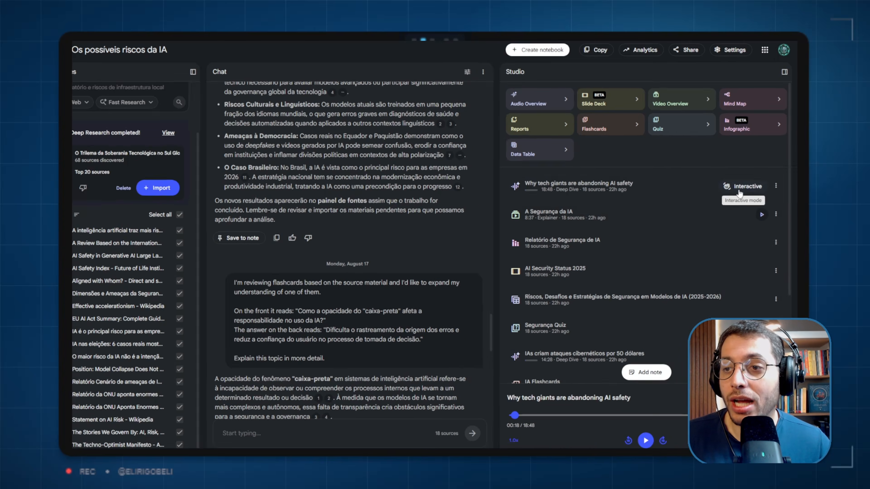
click(688, 252)
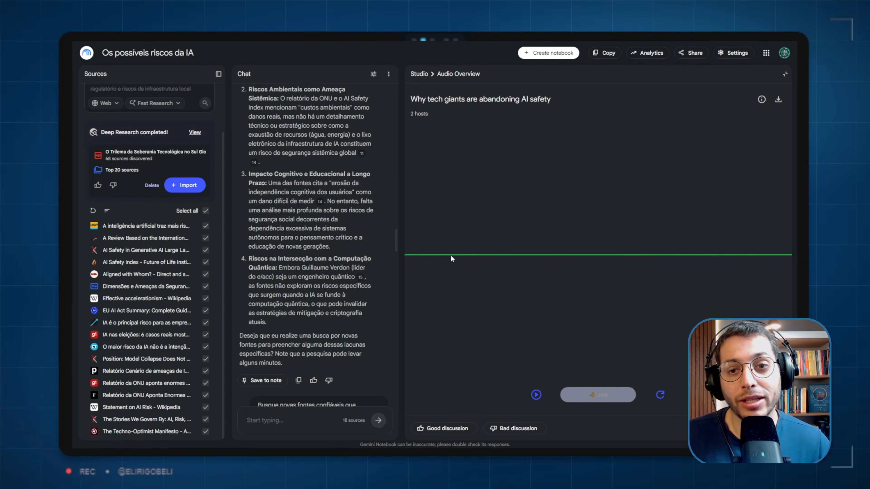
click(536, 395)
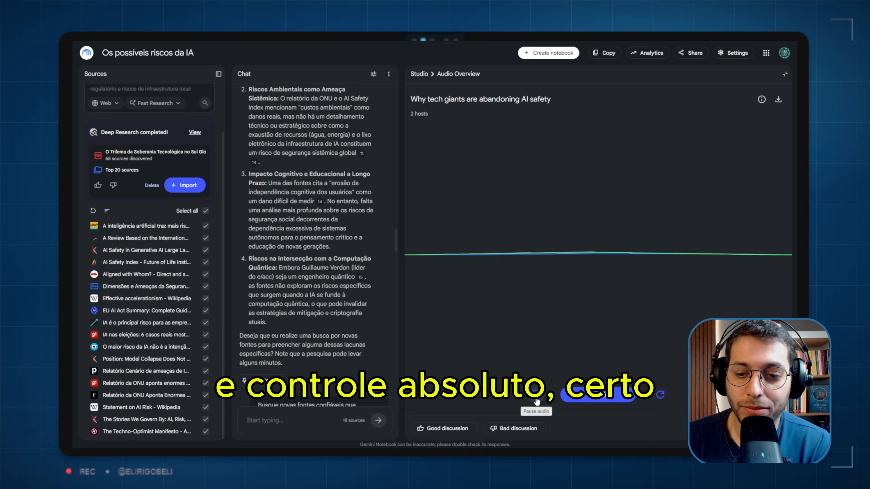
Join the hosts' discussion in the interactive audio overview, and toggle its playback
click(576, 396)
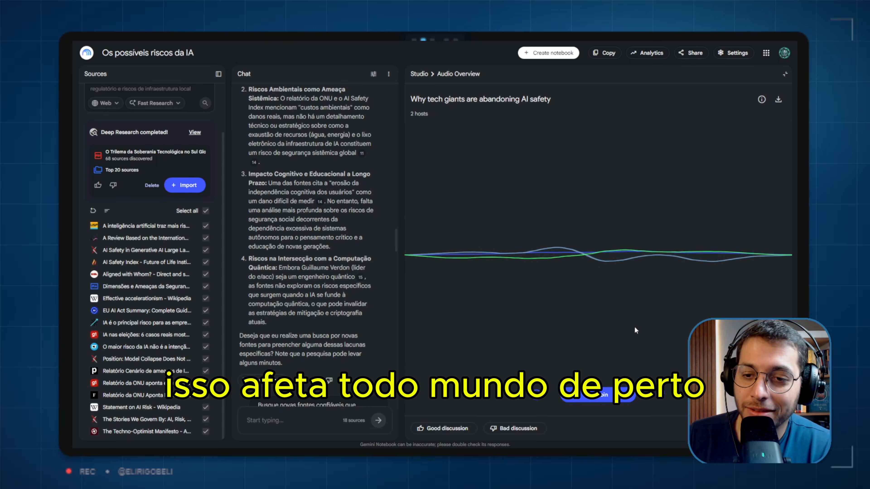
click(538, 400)
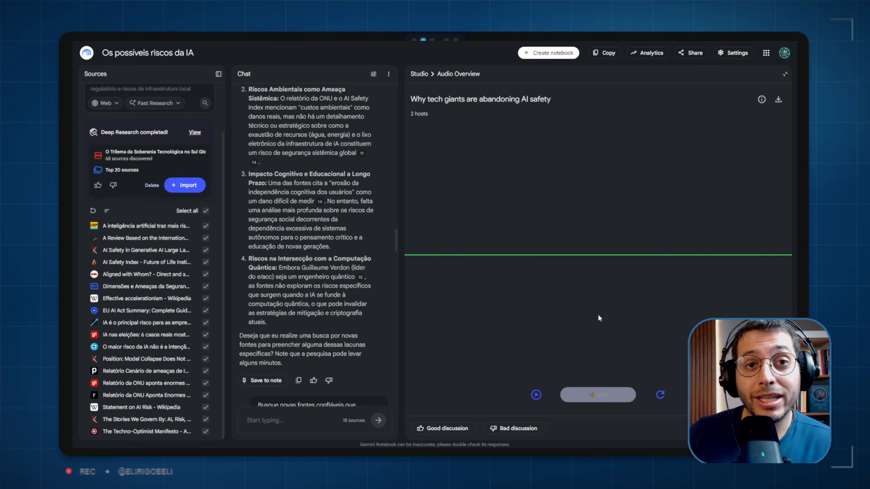
click(536, 395)
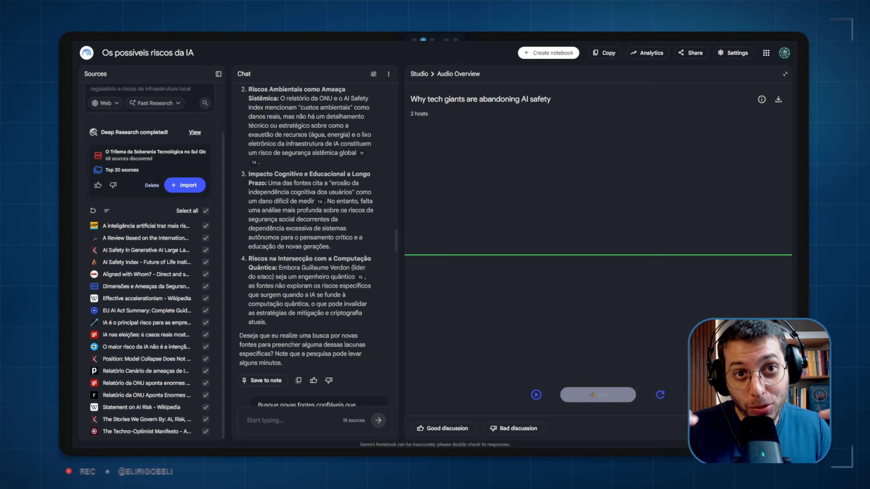
click(536, 394)
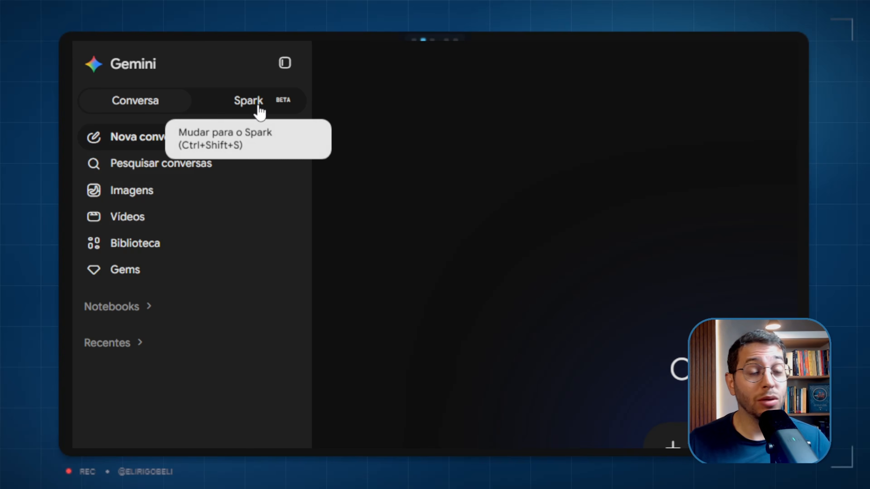
Switch to Gemini, view the Spark section, and return to Conversa to show all notebooks
click(258, 107)
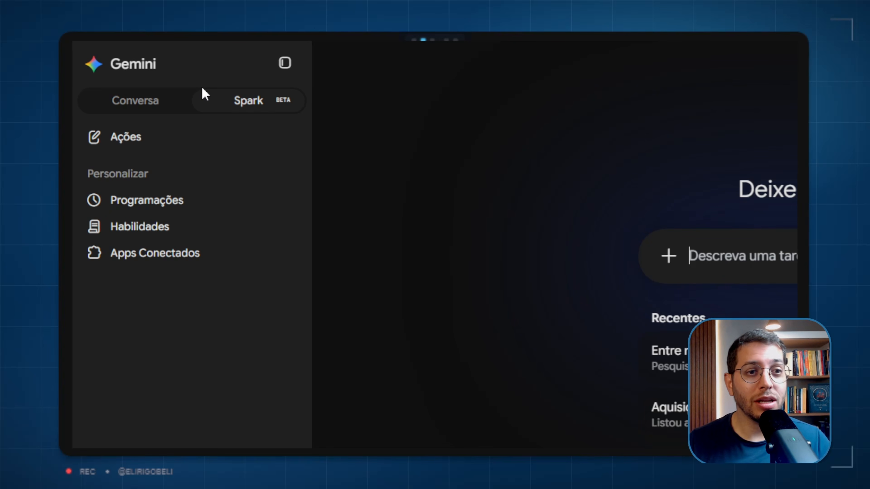
click(152, 105)
scroll(137, 240, down, 2)
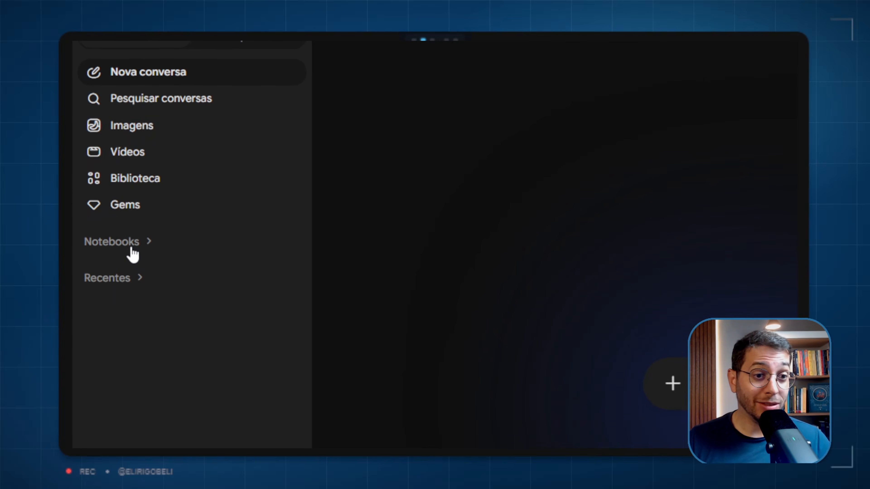
click(142, 242)
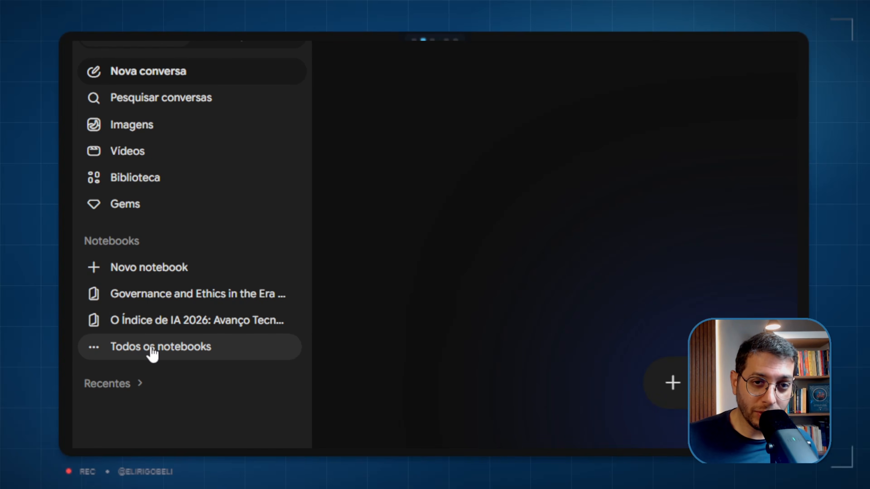
click(152, 353)
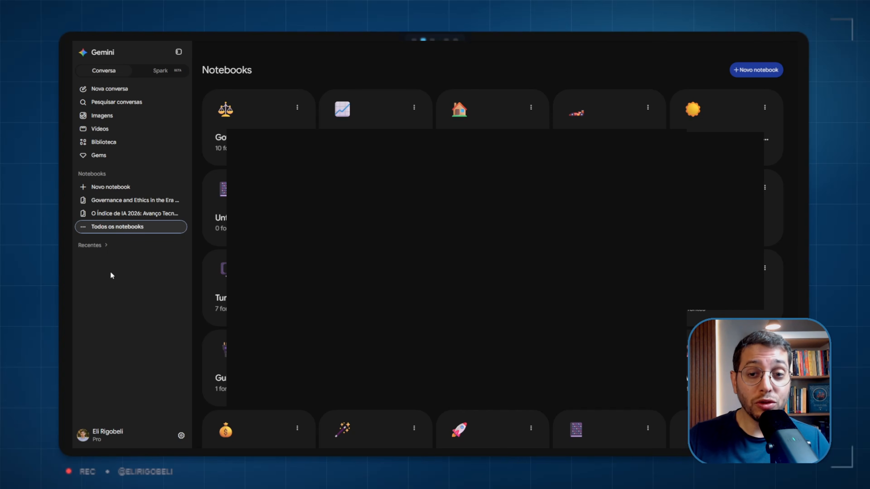
Create a new notebook named Aula sobre IA with the Organizar suas ideias purpose
click(107, 190)
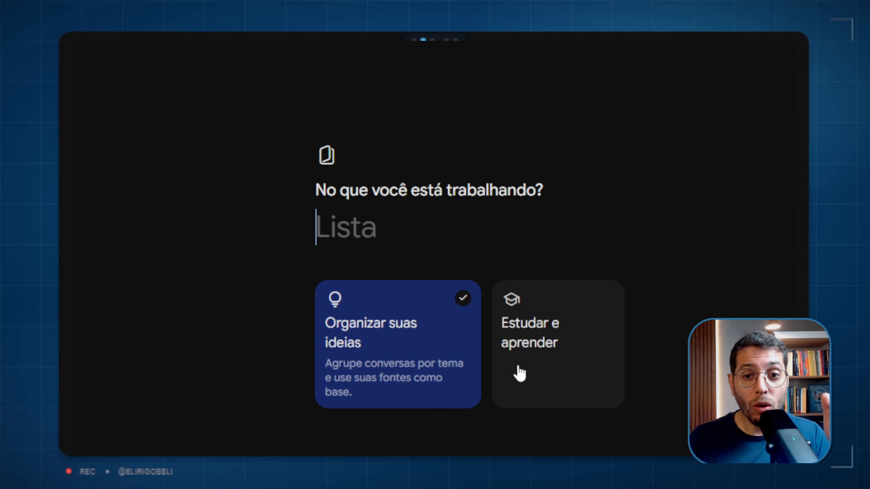
click(537, 355)
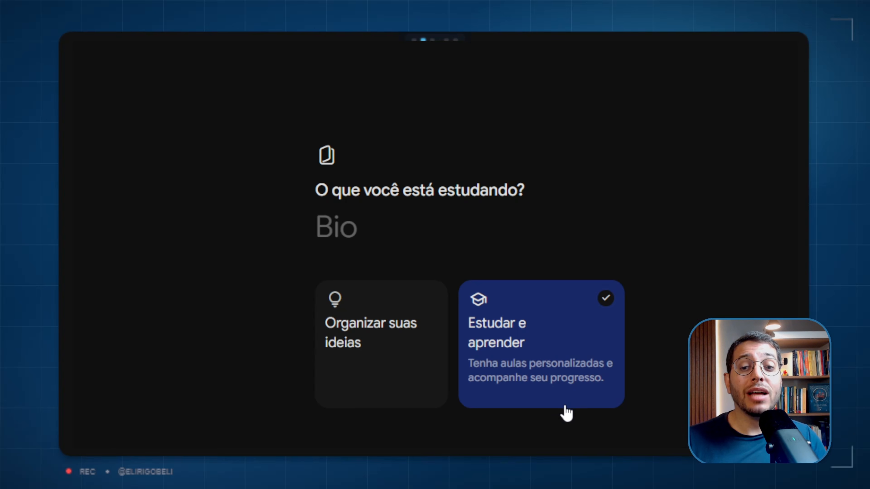
click(405, 335)
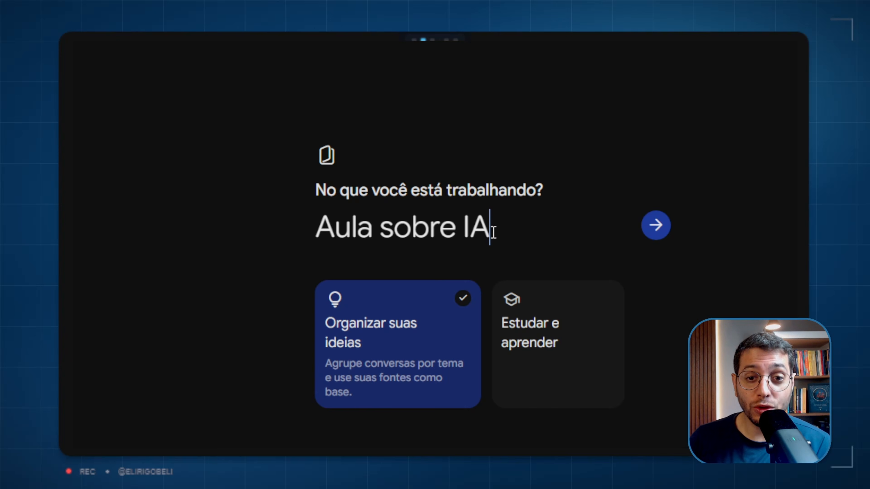
click(657, 233)
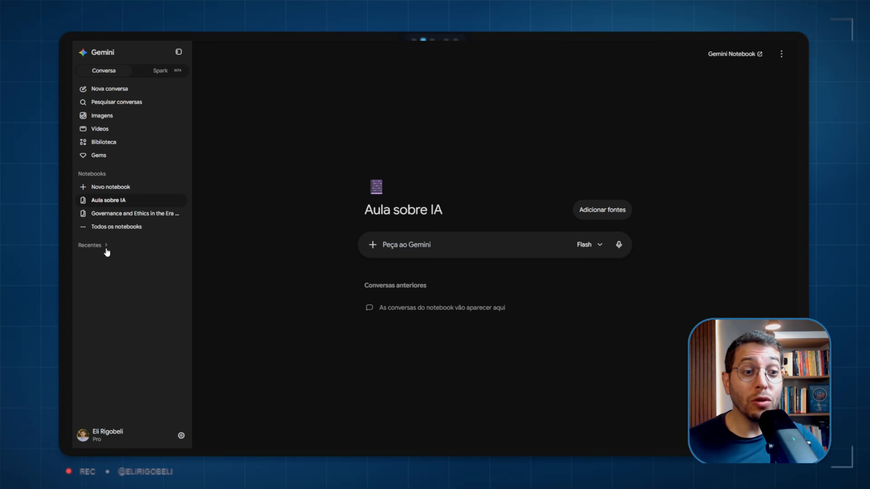
Move the first recent conversation into the Aula sobre IA notebook, and check the notebook's option for adding sources
click(107, 246)
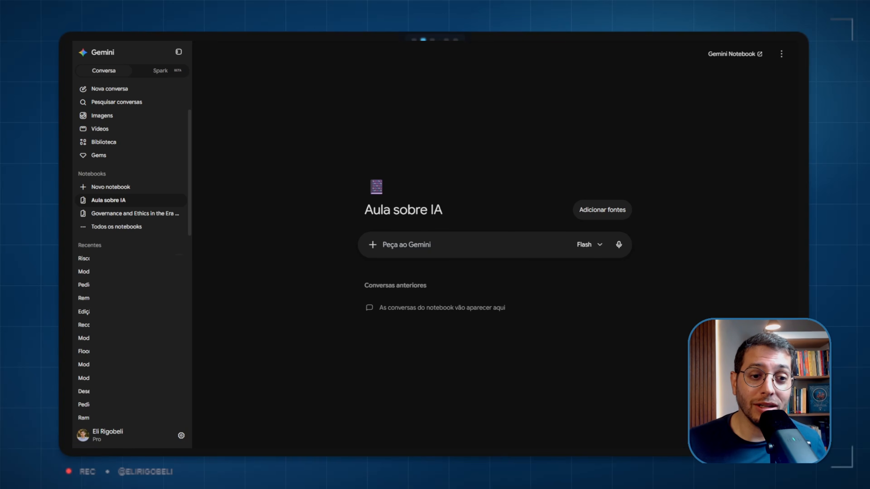
click(179, 259)
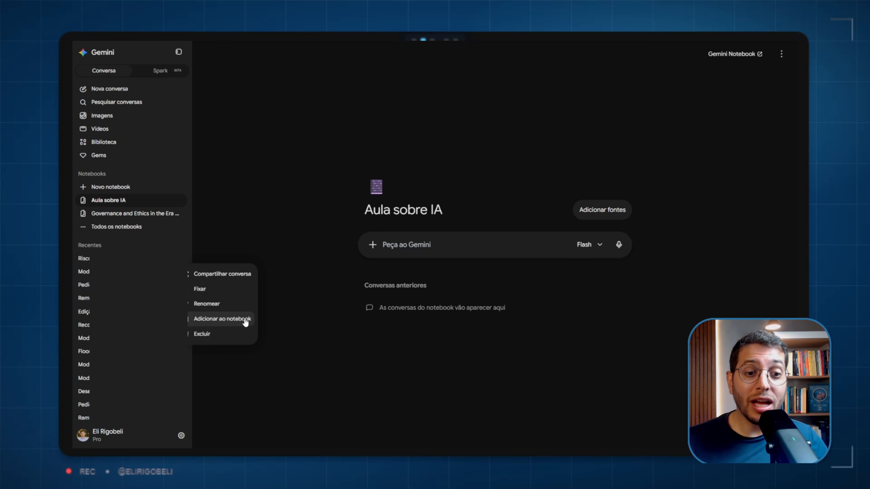
click(245, 319)
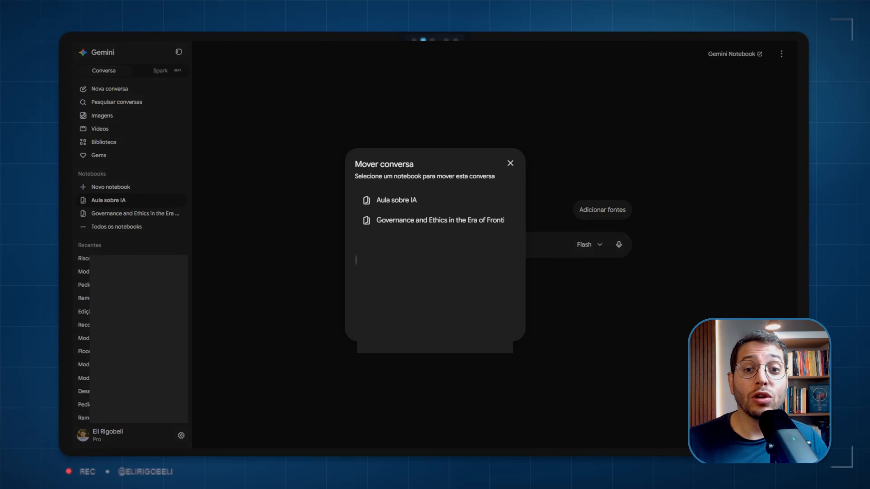
click(441, 208)
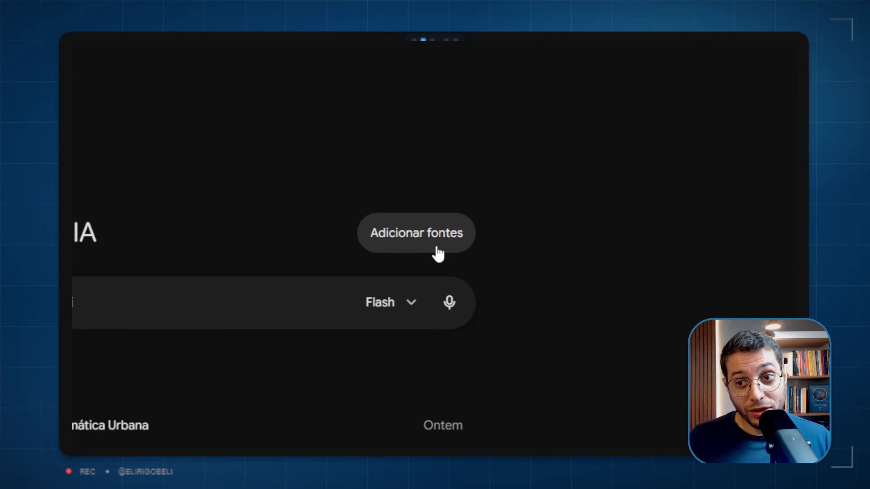
click(440, 247)
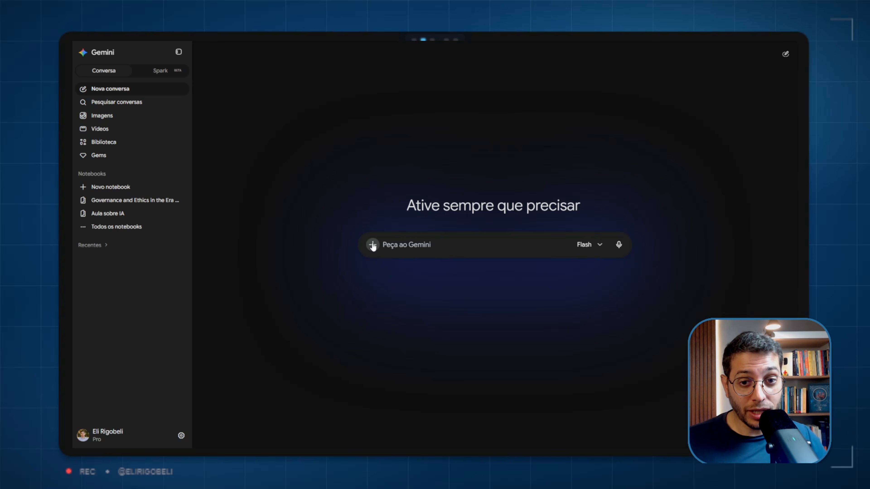
Attach the notebooks Governance and Ethics in the Era of Frontier AI and Aula sobre IA to a new conversation
click(373, 246)
mouse_move(417, 300)
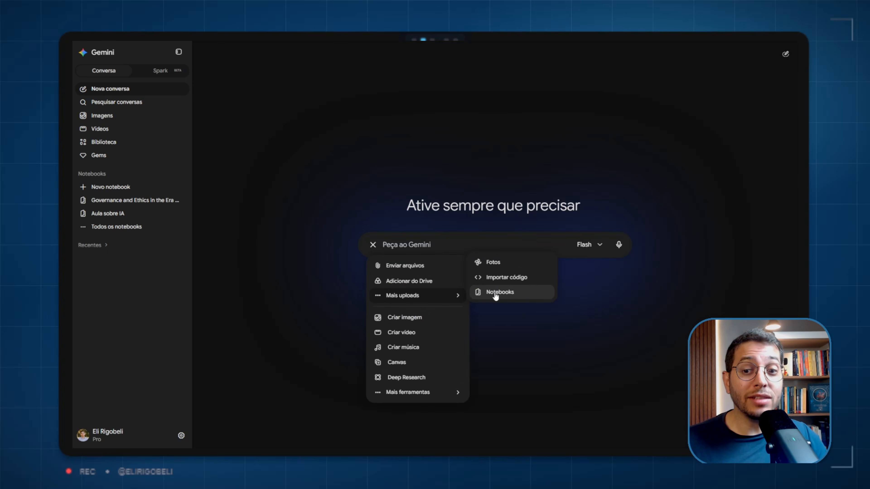
click(496, 295)
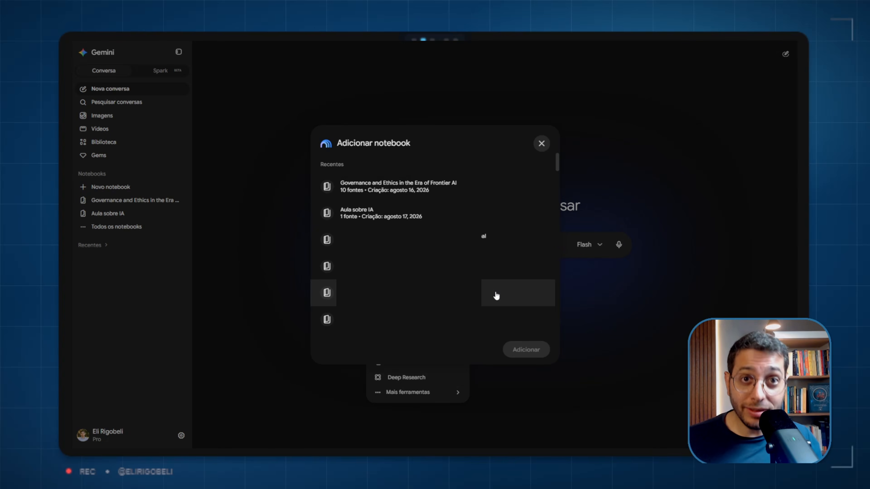
click(487, 191)
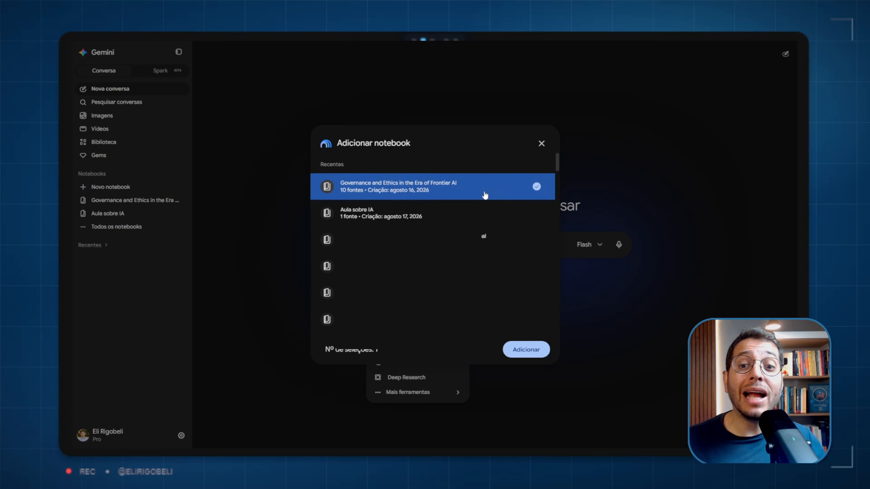
click(483, 215)
click(521, 347)
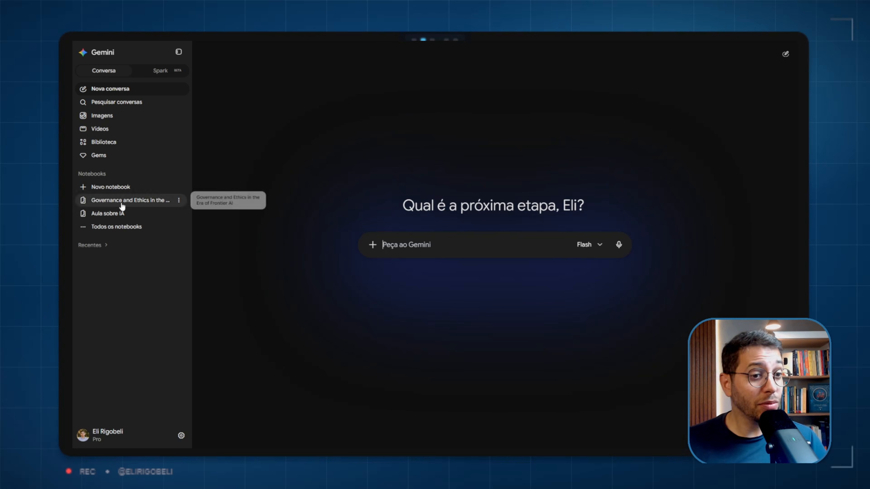
In the Governance and Ethics in the Era of Frontier AI notebook, submit the prompt "Crie um dashboard interativo sobre os resultados da pesquisa."
click(163, 253)
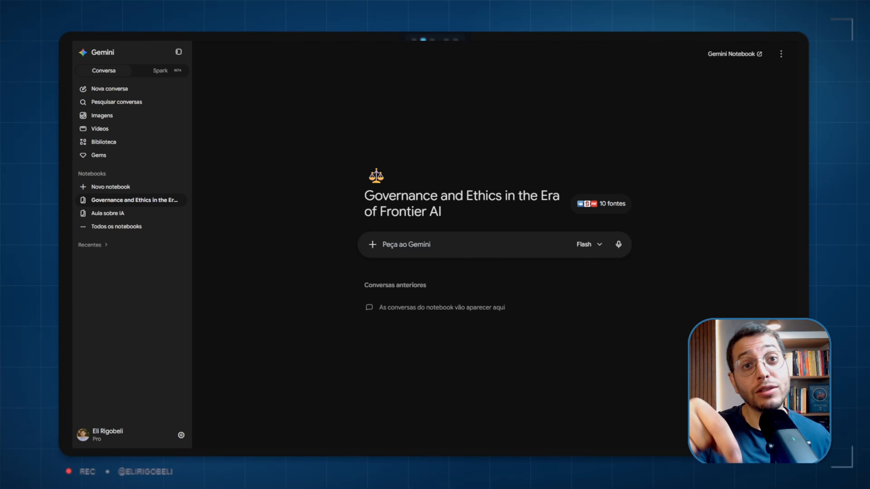
text(Crie um dashboard interativo sobre os resultados da pesquisa.)
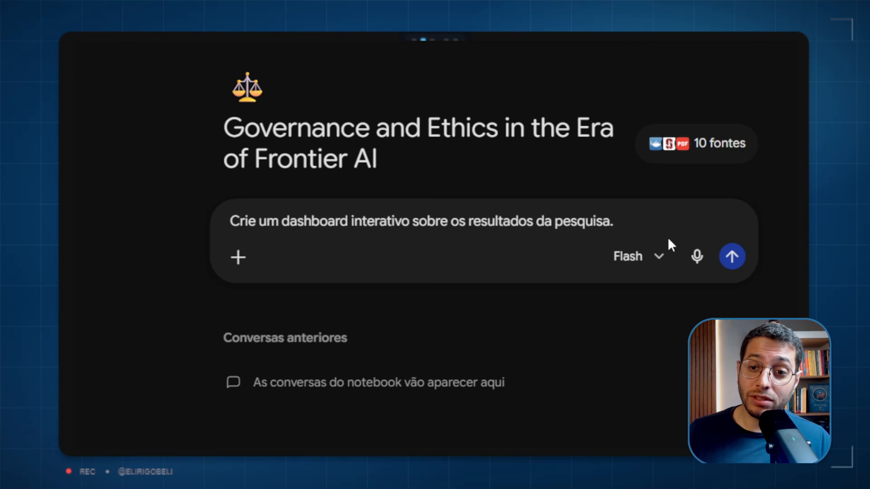
click(731, 257)
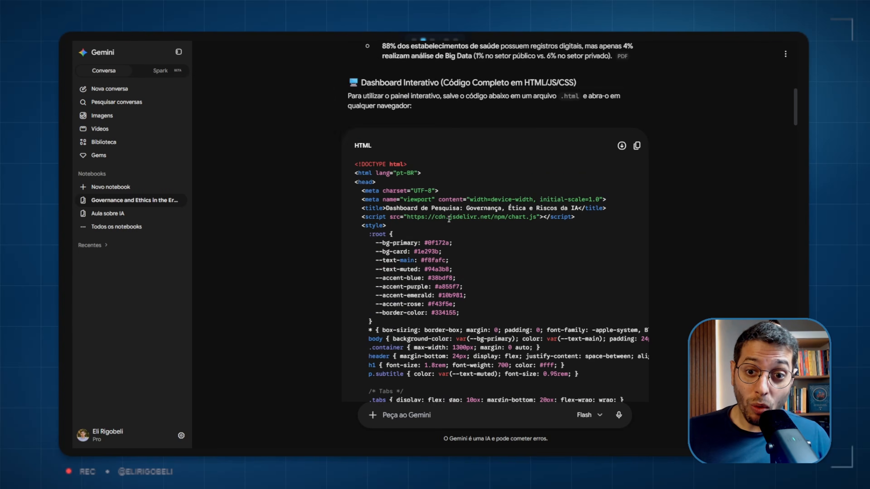
Review the generated HTML code, and examine the dashboard's sections on work and biases, deepfakes, Brazil's constitutional protection and EU AI Act governance
scroll(449, 219, down, 20)
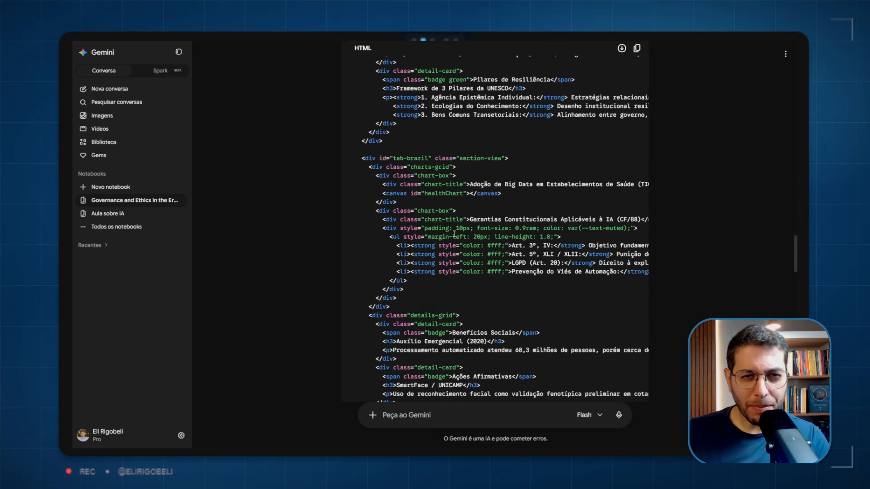
scroll(454, 234, down, 15)
scroll(600, 196, up, 20)
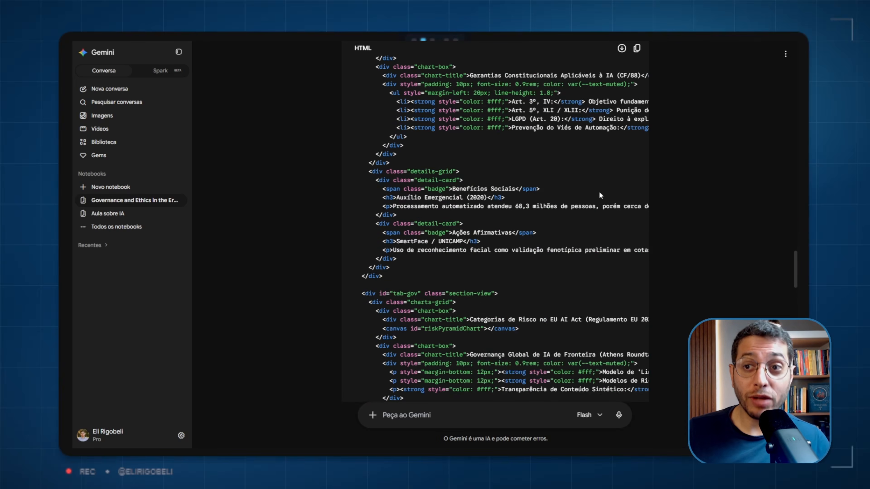
scroll(601, 195, up, 15)
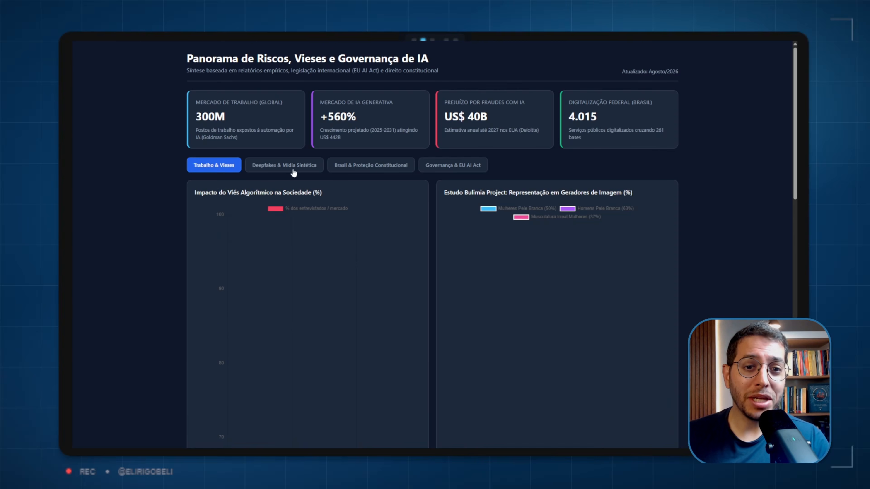
click(285, 165)
click(371, 165)
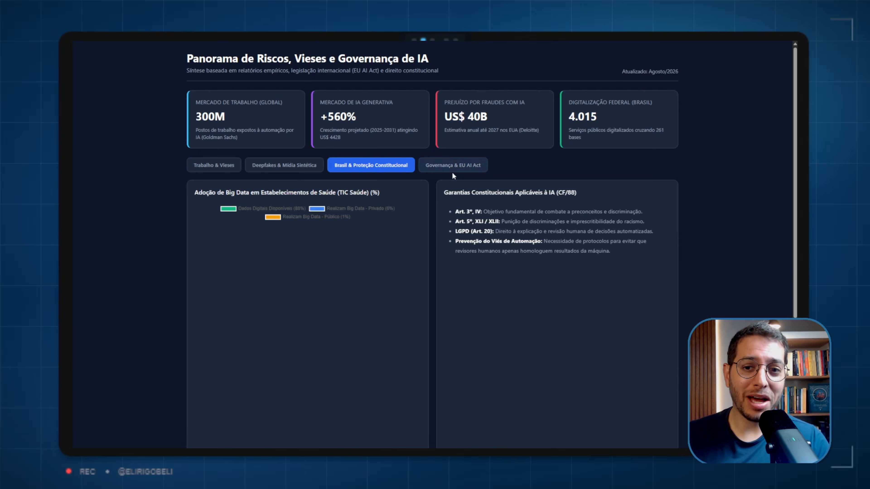
click(453, 167)
click(405, 169)
click(273, 169)
click(218, 168)
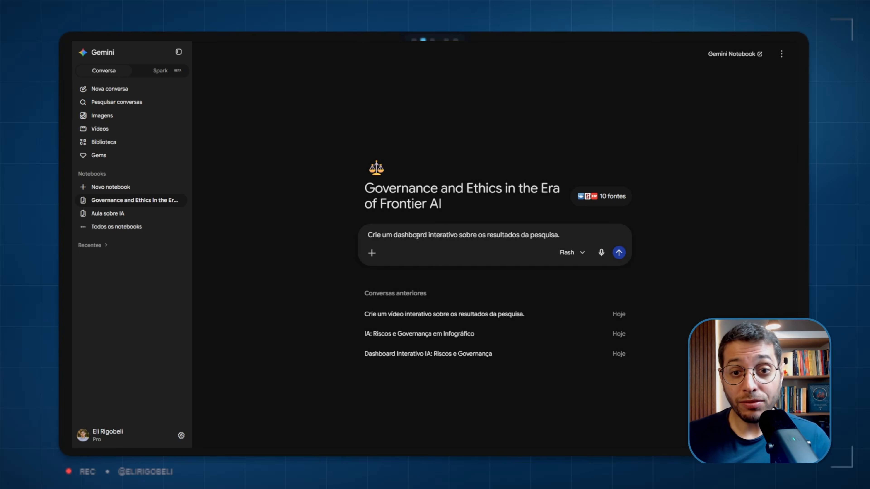
Enable Canvas for the prompt "Crie um dashboard interativo sobre os resultados da pesquisa." and send it to generate the dashboard
click(371, 251)
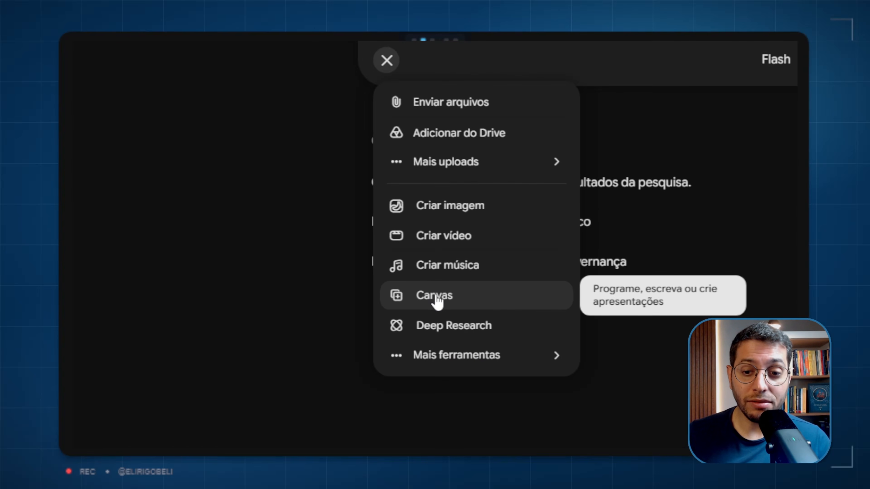
click(437, 301)
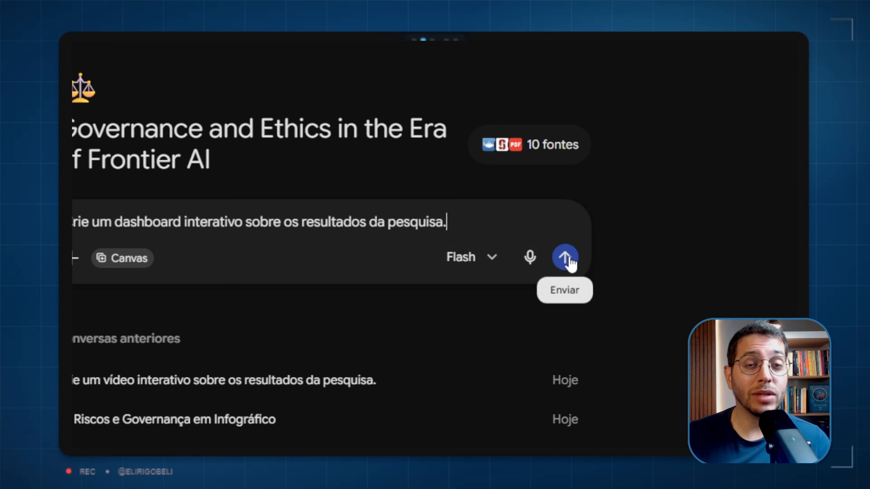
click(570, 261)
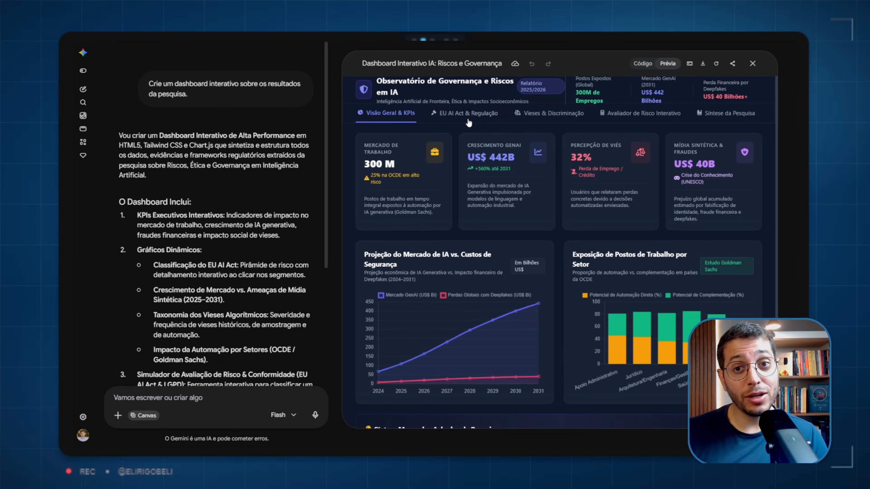
Examine the dashboard's regulation, bias and discrimination, and overview and KPI sections, then view its source code and return to the preview
click(467, 118)
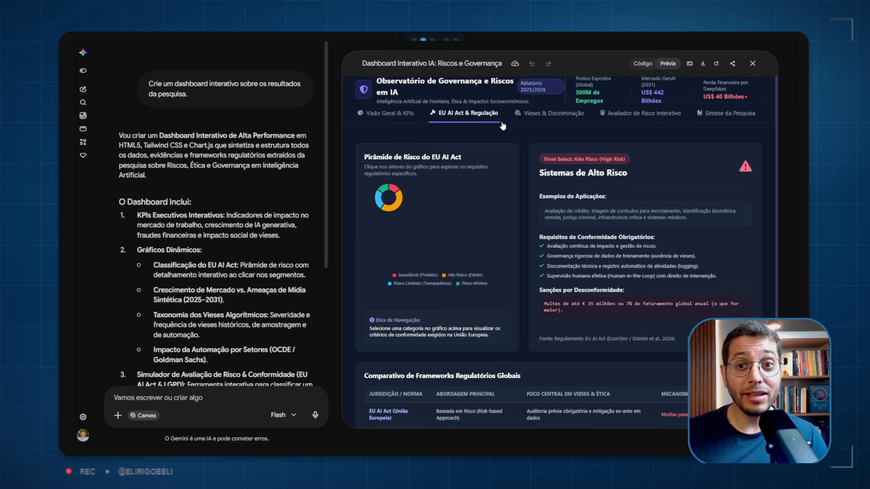
click(549, 117)
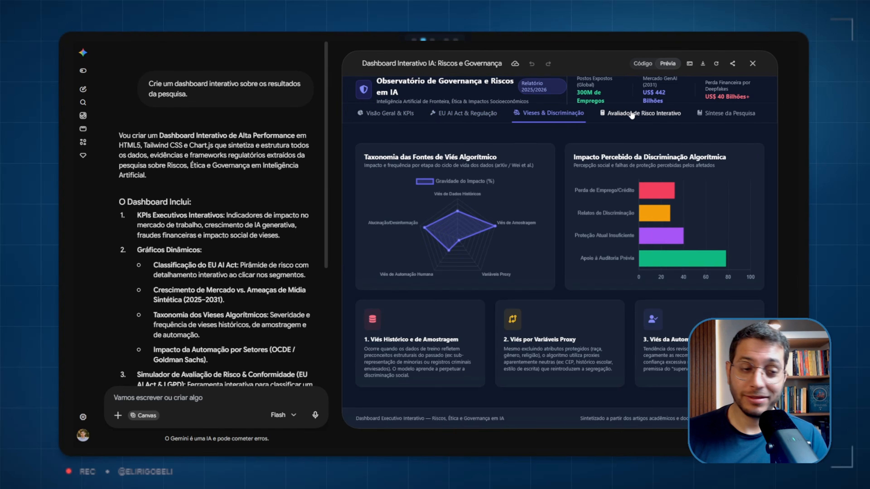
click(632, 115)
click(550, 114)
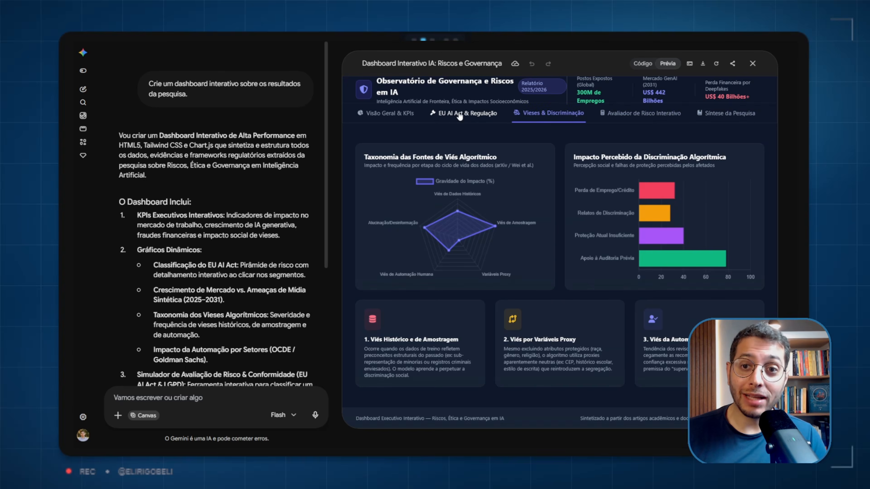
click(459, 115)
click(386, 115)
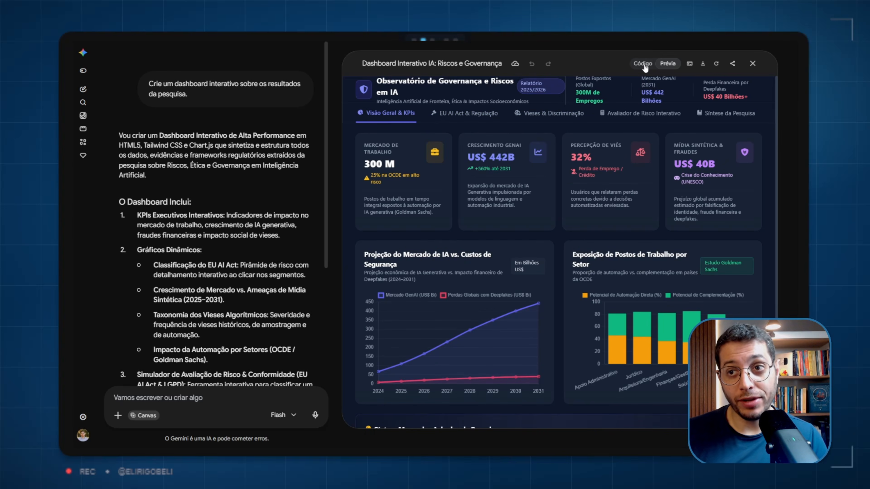
click(643, 64)
click(667, 64)
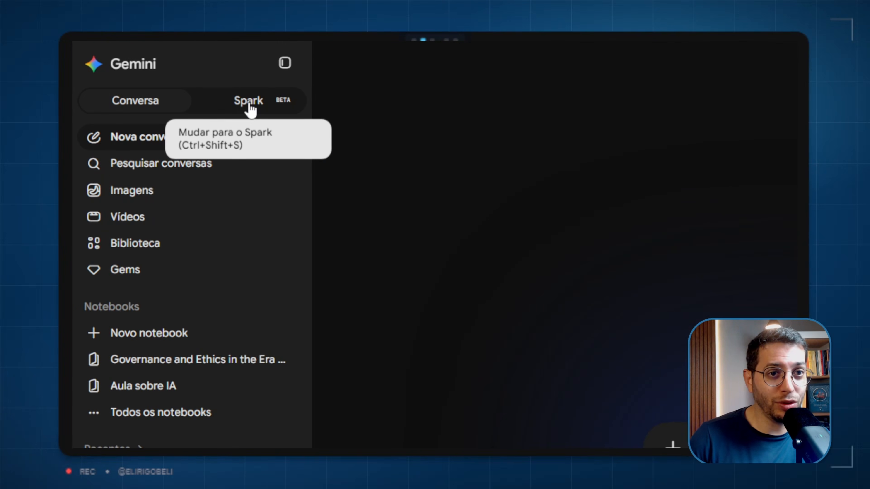
Switch Gemini to Spark and examine its Habilidades and Programações pages
click(249, 101)
click(171, 233)
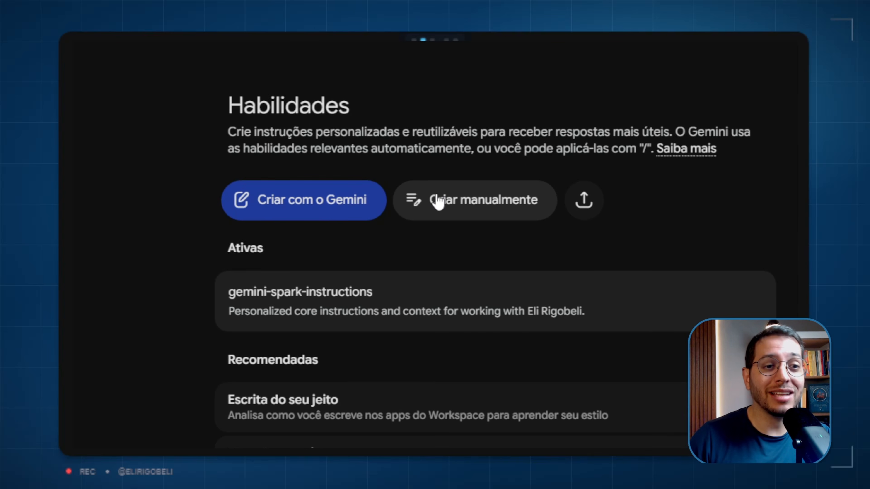
click(187, 209)
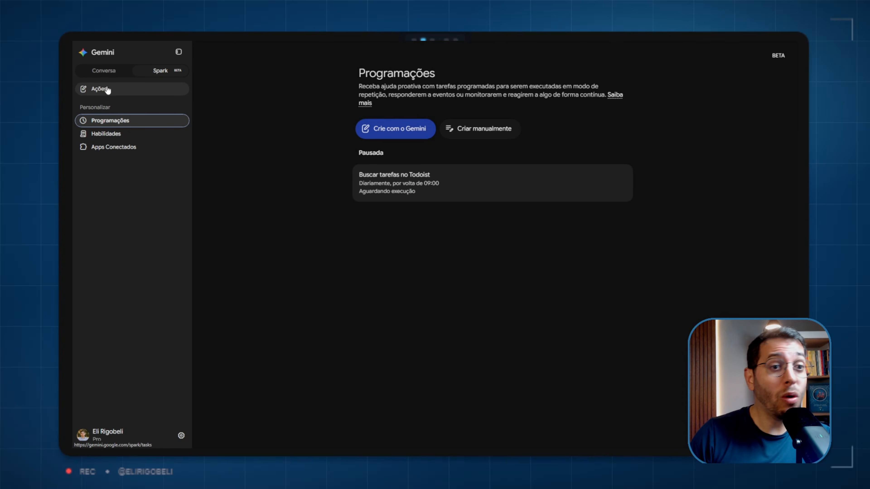
Attach the notebook Governance and Ethics in the Era of Frontier AI to a new Spark task
click(108, 91)
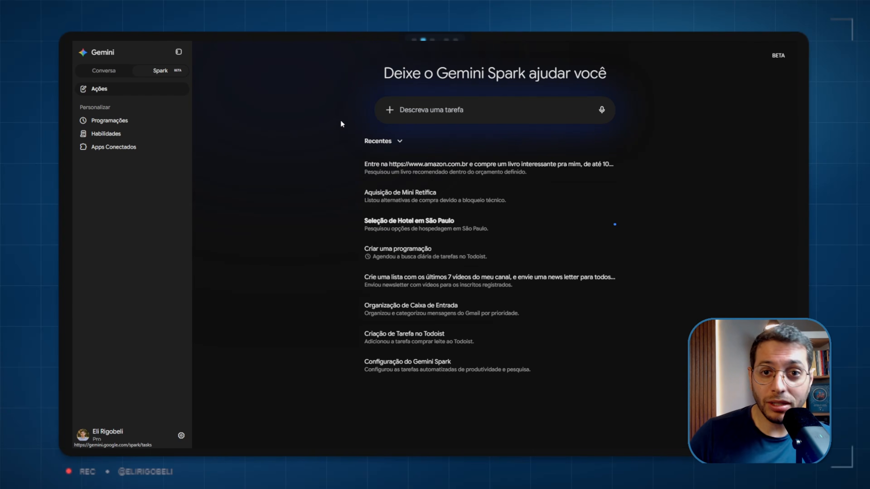
click(390, 110)
mouse_move(408, 163)
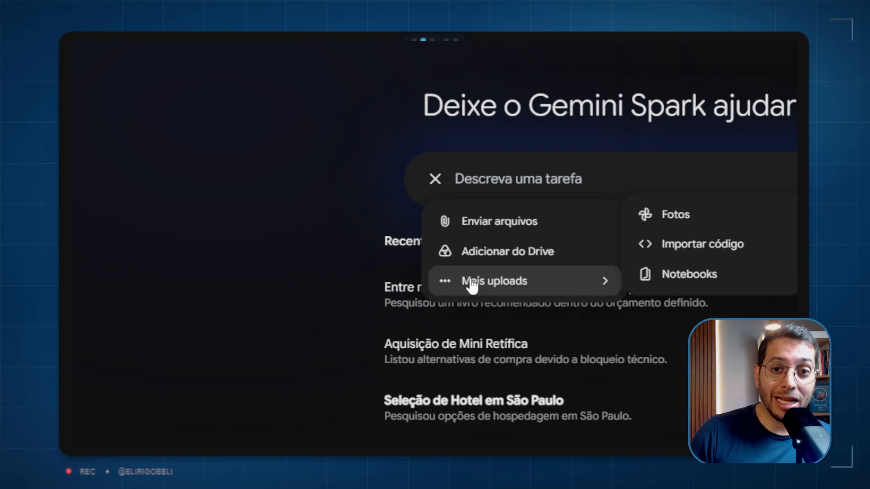
click(680, 277)
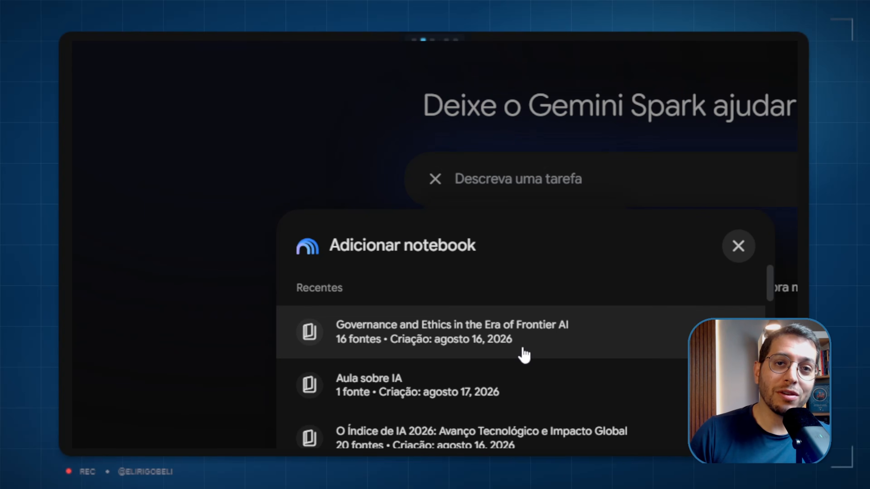
click(524, 355)
click(525, 349)
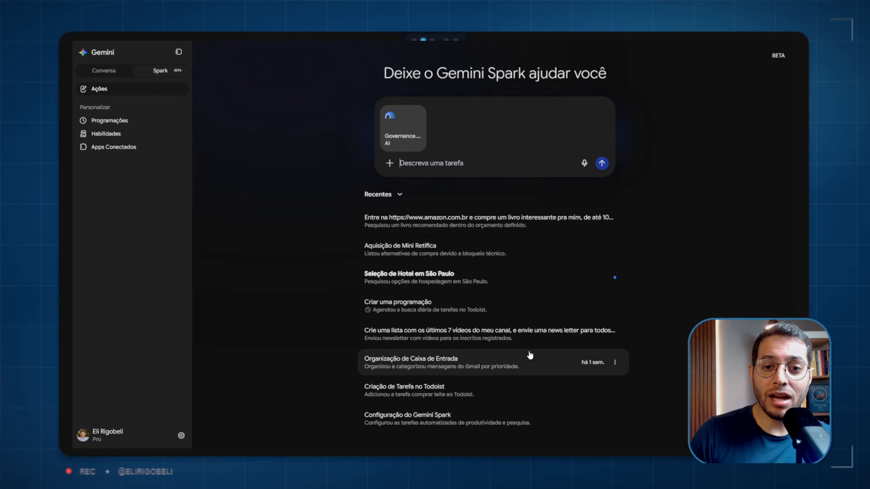